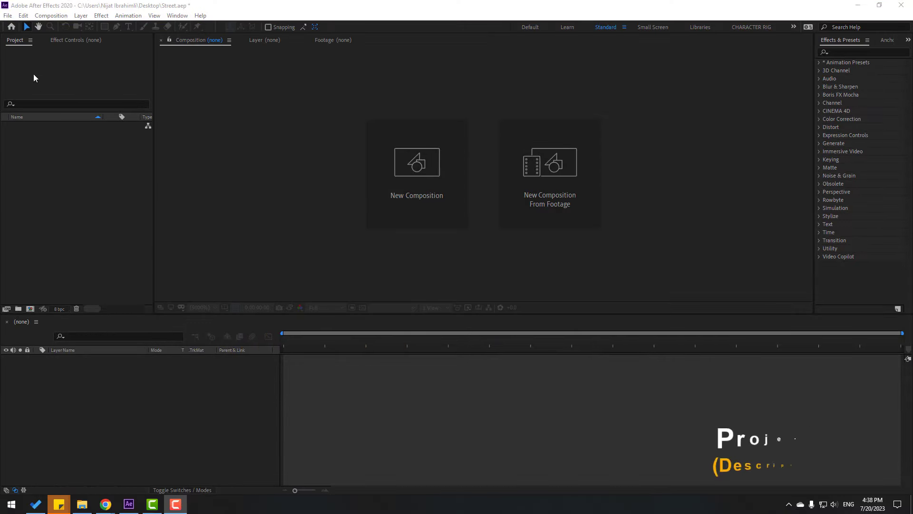
Import Car 1, Car 2 and Street from the City folder as Composition - Retain Layer Sizes.
right_click(48, 151)
mouse_move(65, 200)
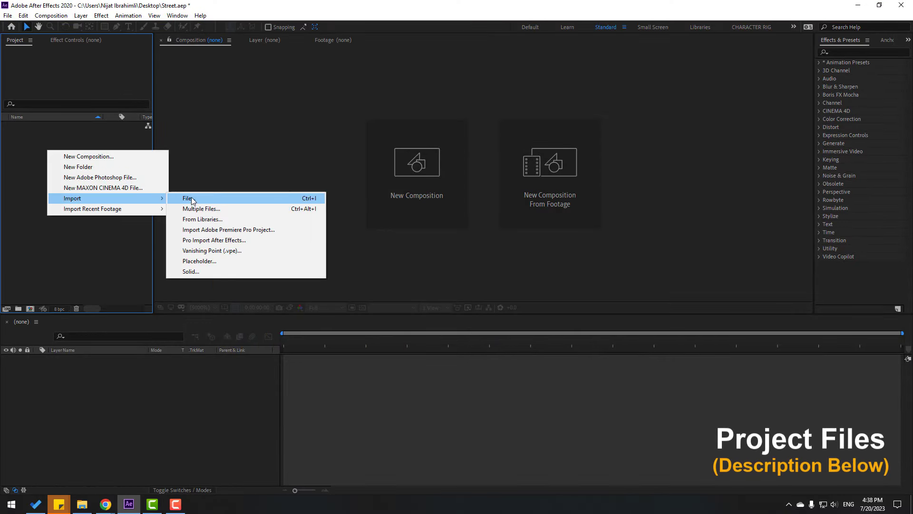
click(201, 199)
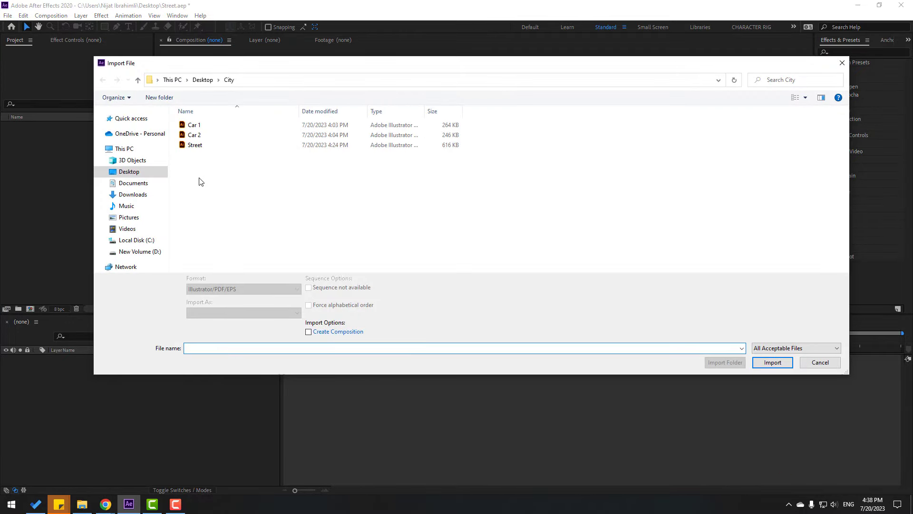
drag(200, 179, 210, 119)
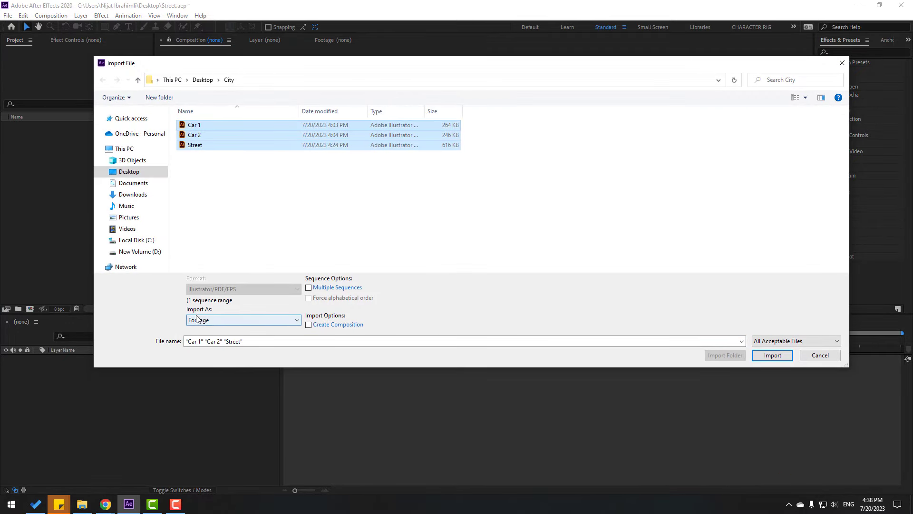
click(220, 323)
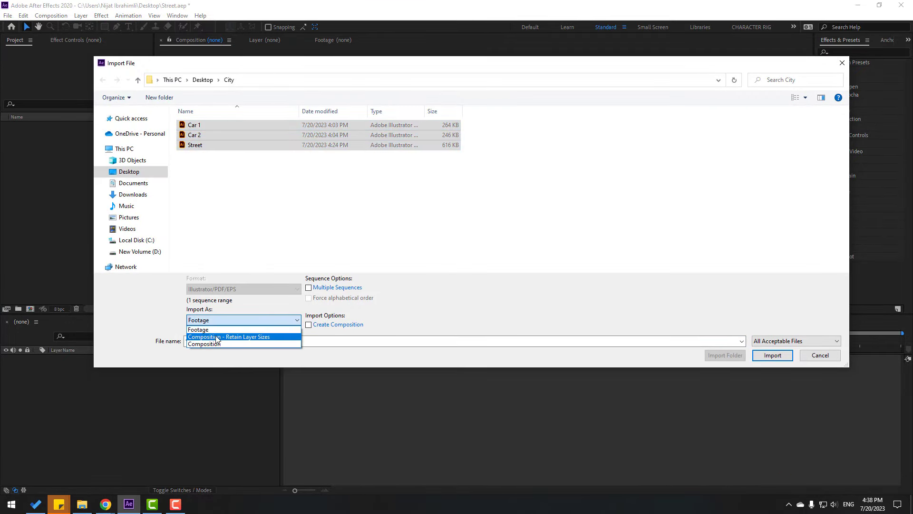
click(250, 337)
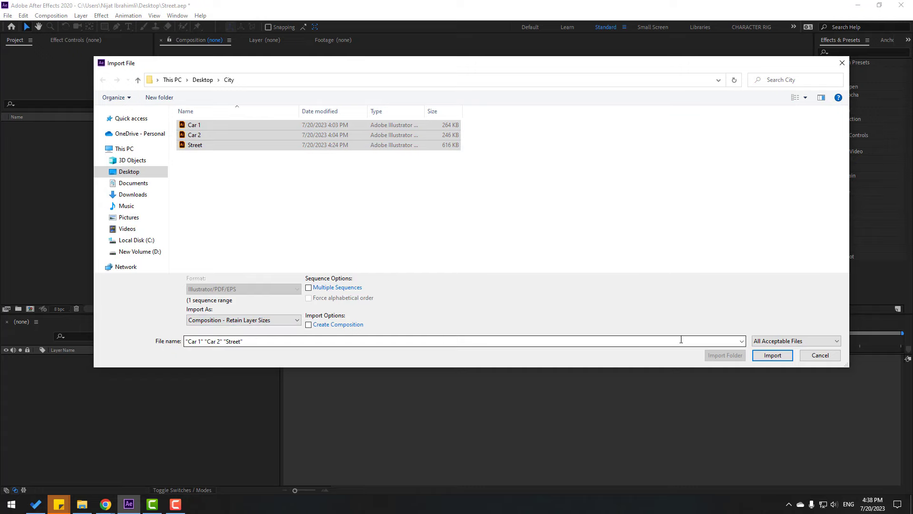
click(763, 358)
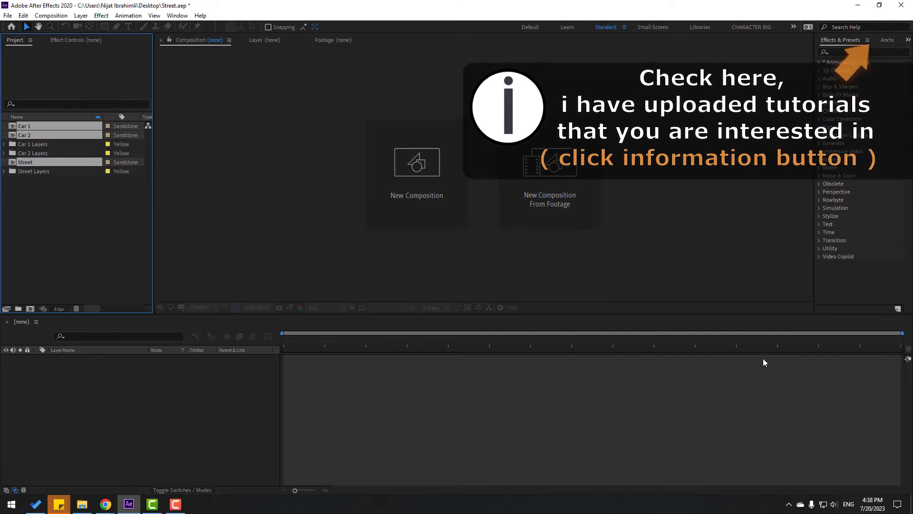
Open the Street composition and preview the Car 1 and Car 2 compositions in the project.
double_click(26, 163)
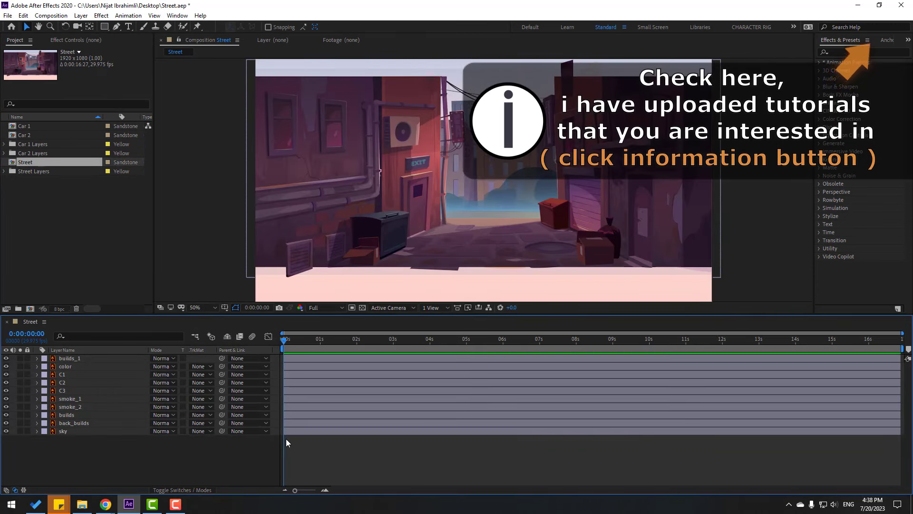
click(24, 126)
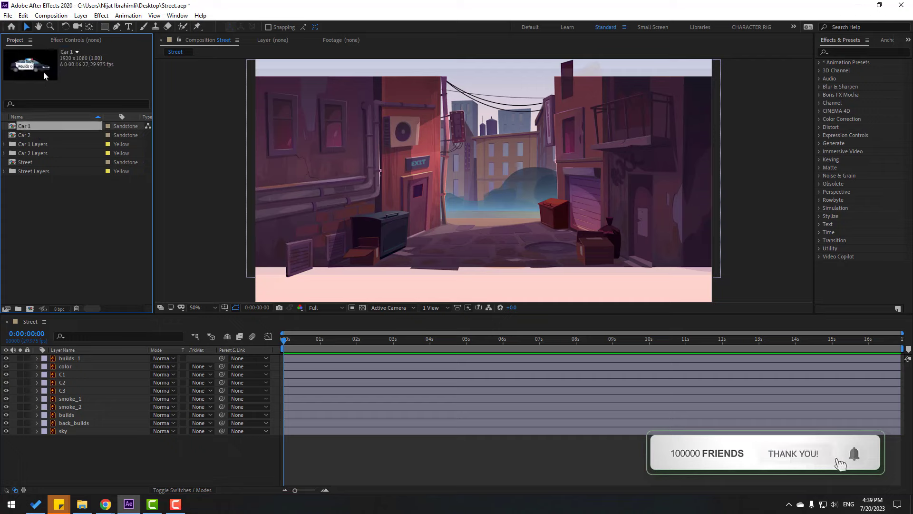
click(28, 132)
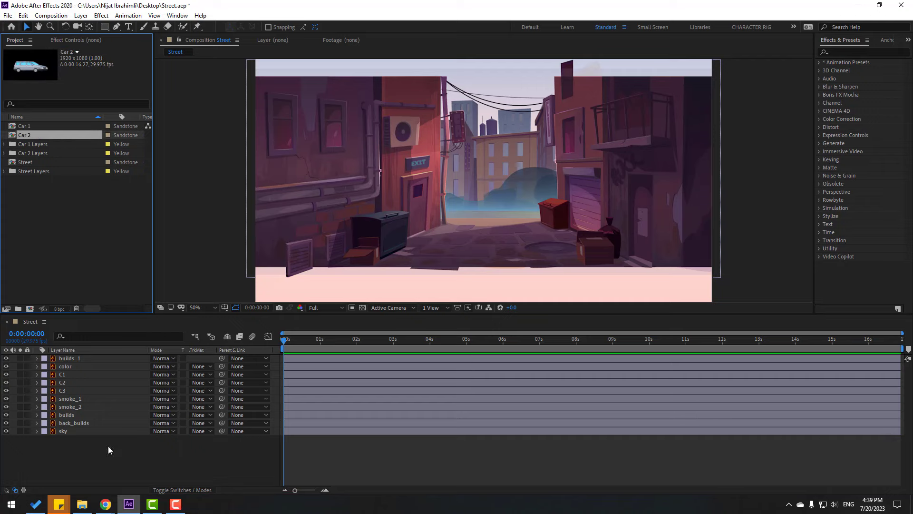
Add a null object to the Street composition and centre its anchor point.
right_click(87, 469)
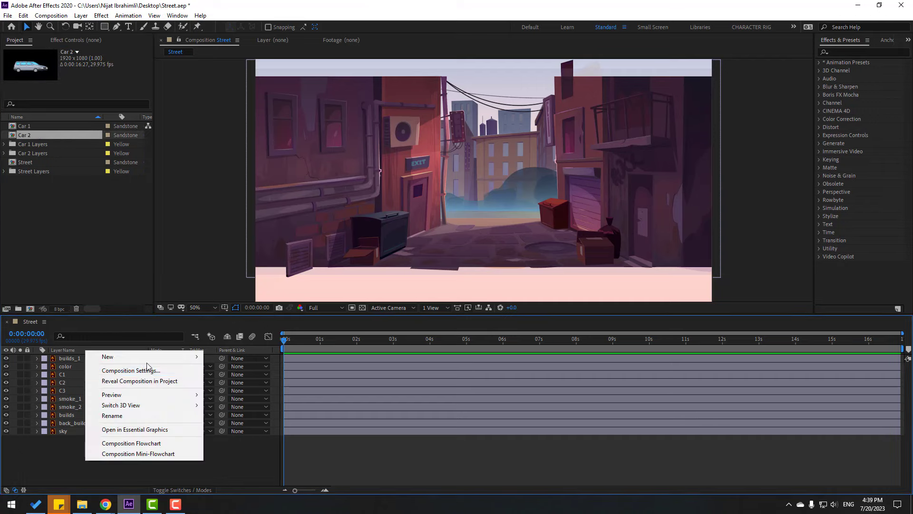
mouse_move(149, 365)
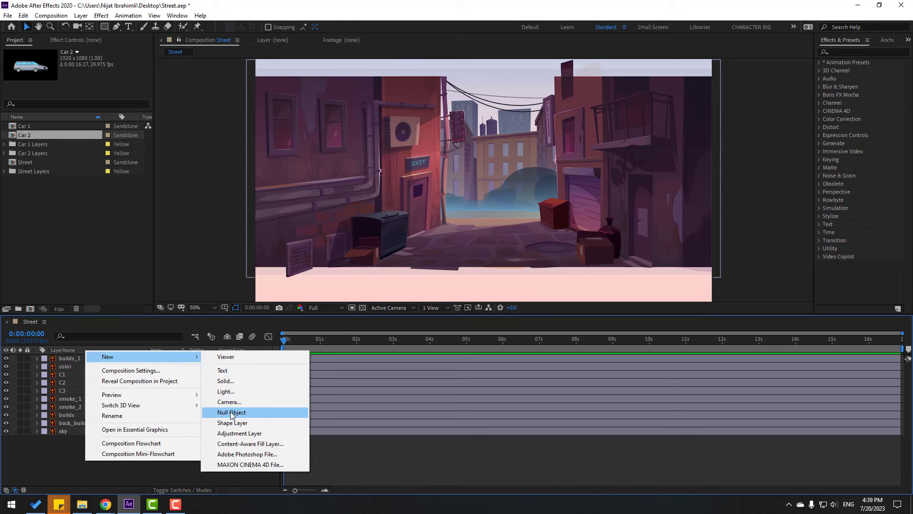
click(232, 413)
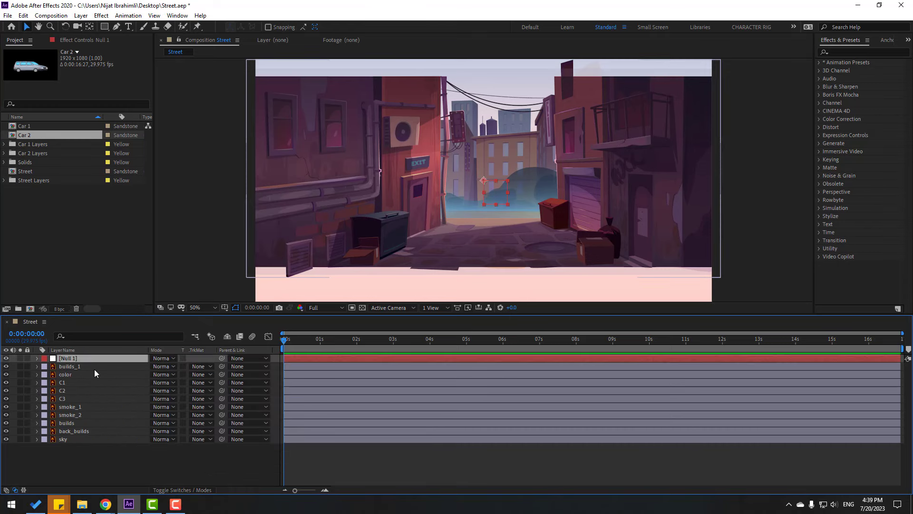
click(89, 29)
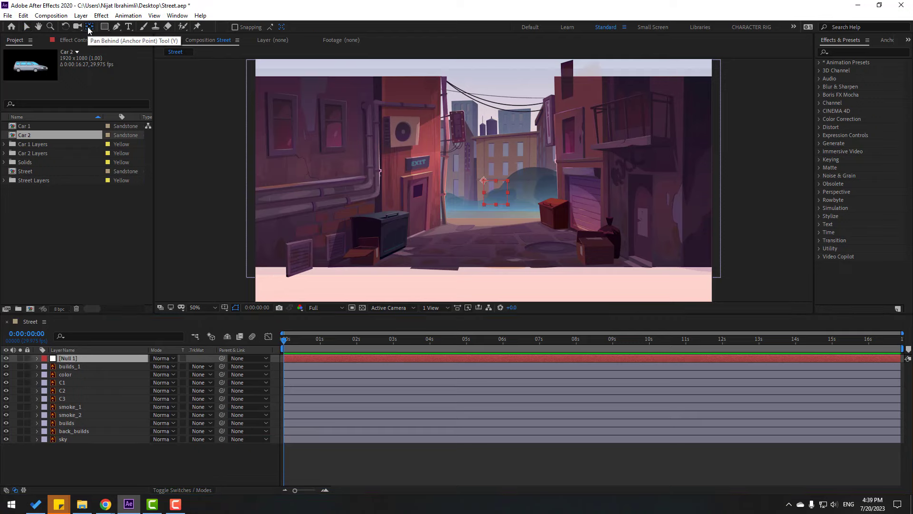
key(ctrl+alt+Home)
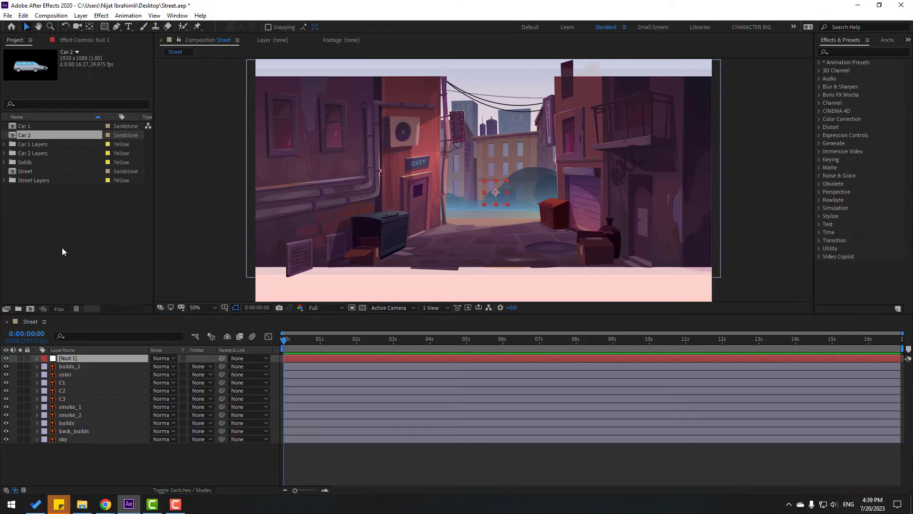
Parent all artwork layers to the null and rename the null Fake Camera.
drag(58, 465, 71, 358)
key(Return)
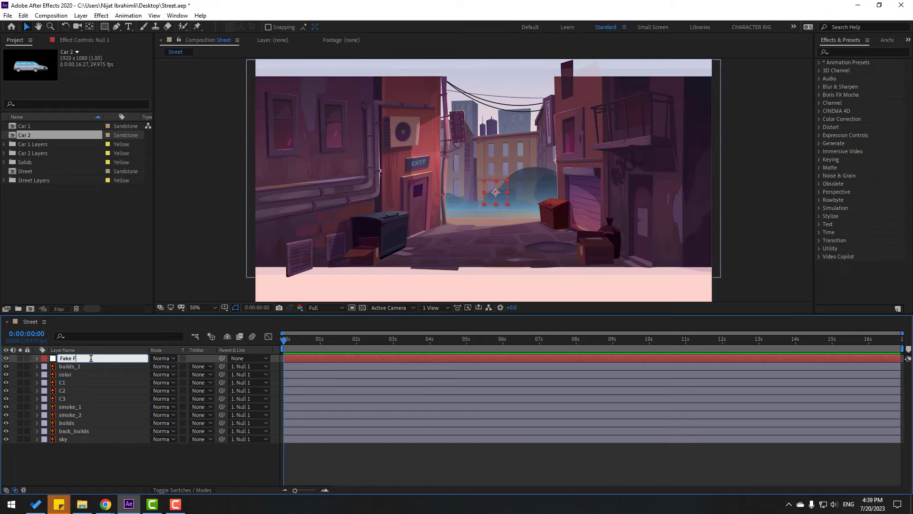
key(Return)
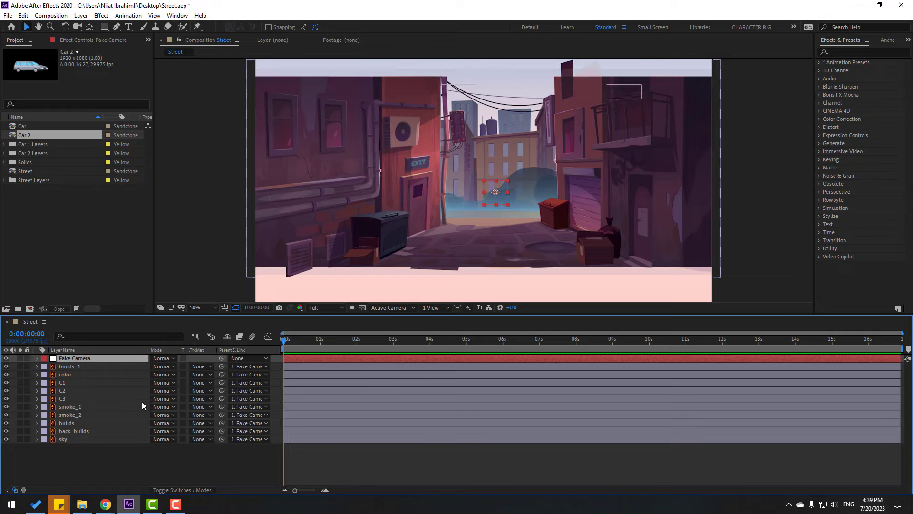
click(81, 481)
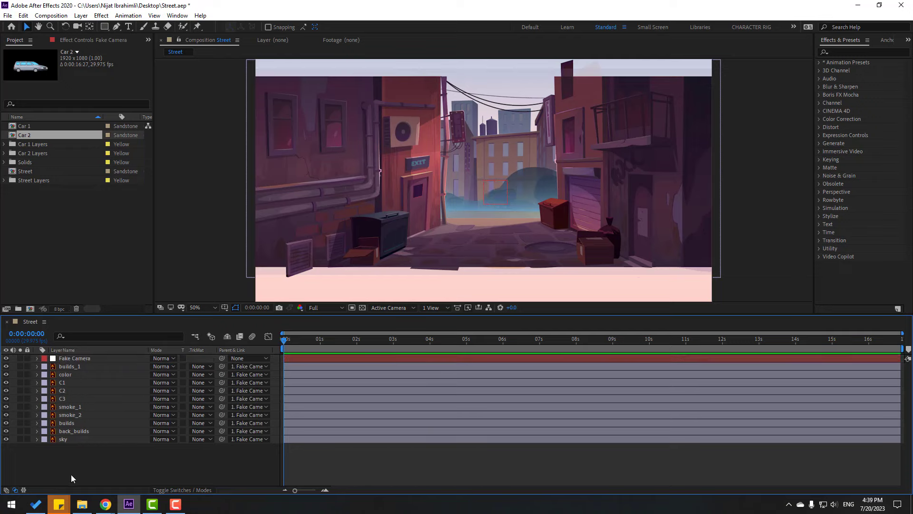
Scale the Fake Camera null to 150%.
click(73, 359)
key(s)
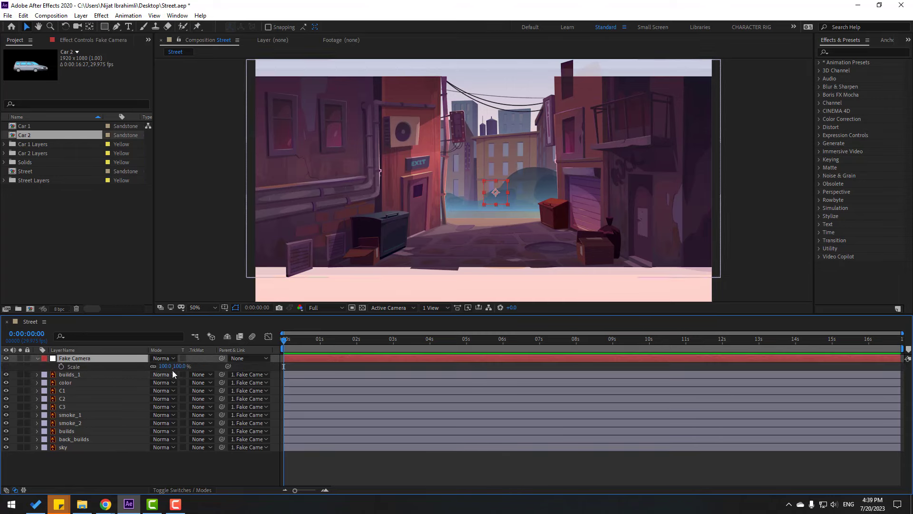
drag(166, 369, 188, 366)
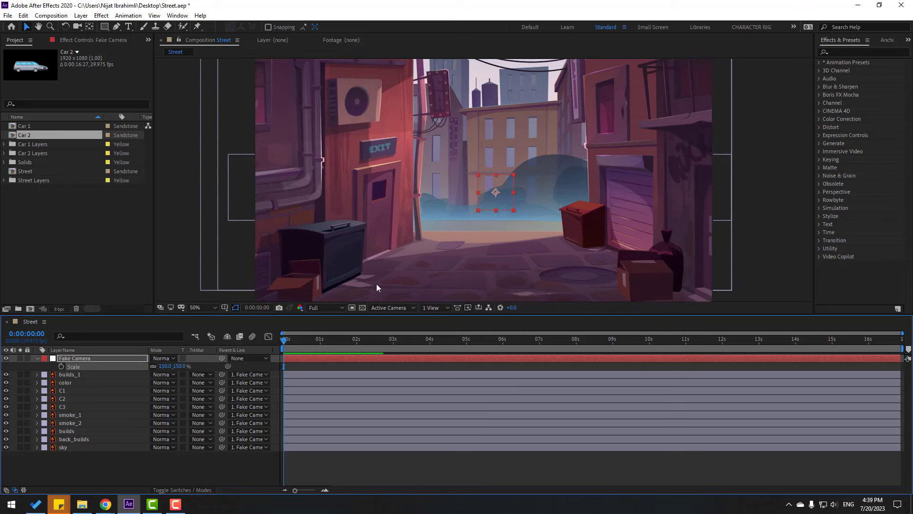
Move the Fake Camera null slightly down so the street artwork covers the frame's lower edge, and collapse its properties.
key(comma)
key(comma)
key(period)
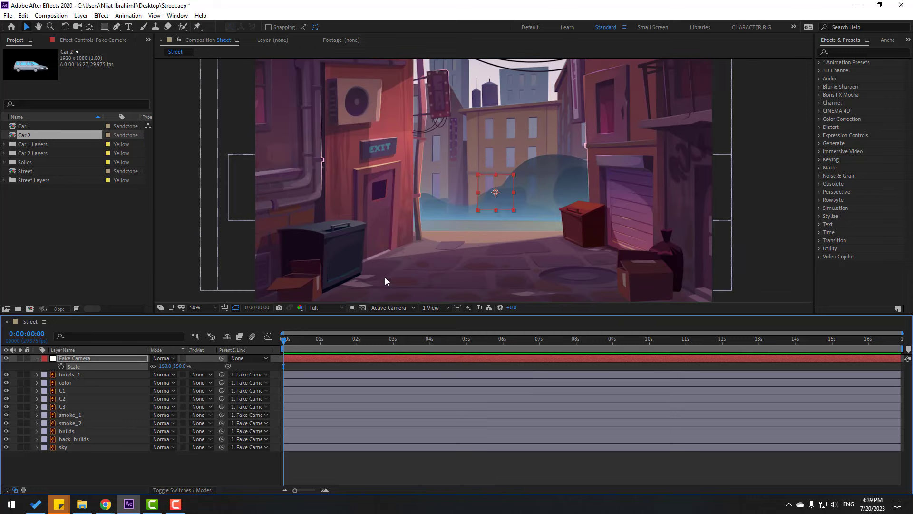
key(comma)
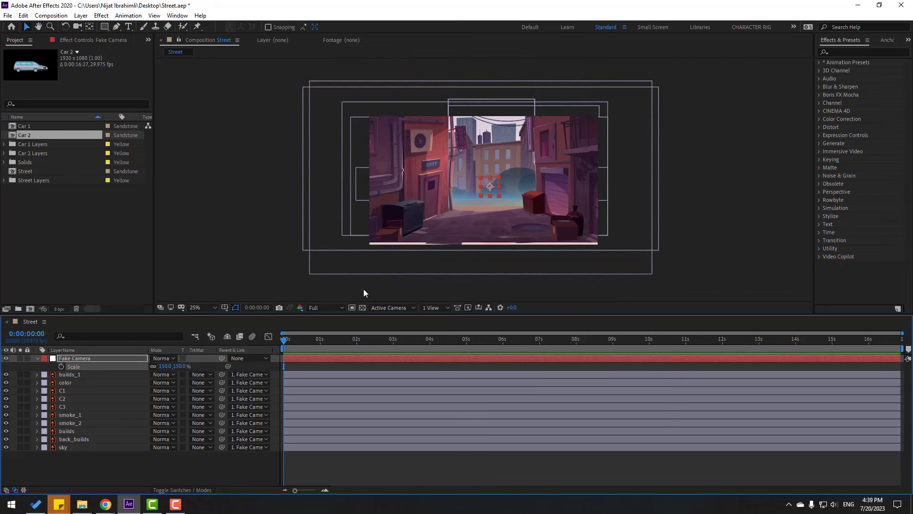
click(75, 364)
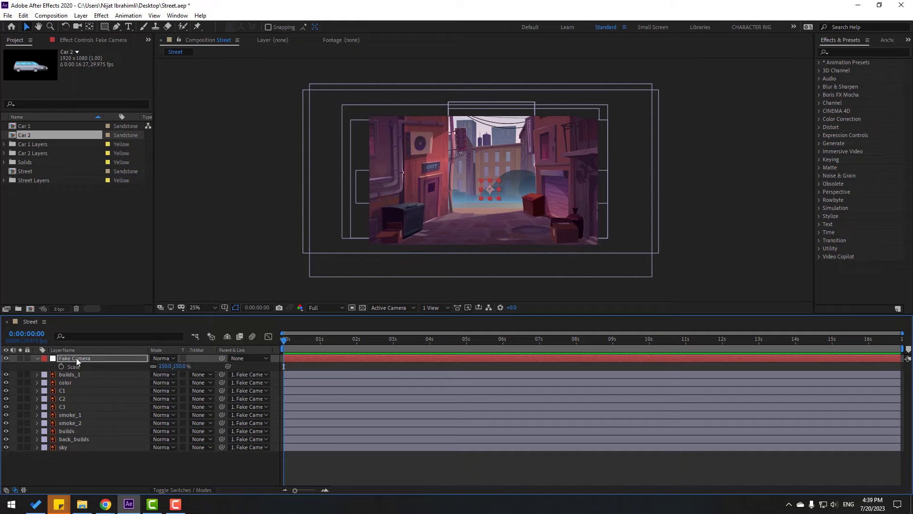
click(69, 456)
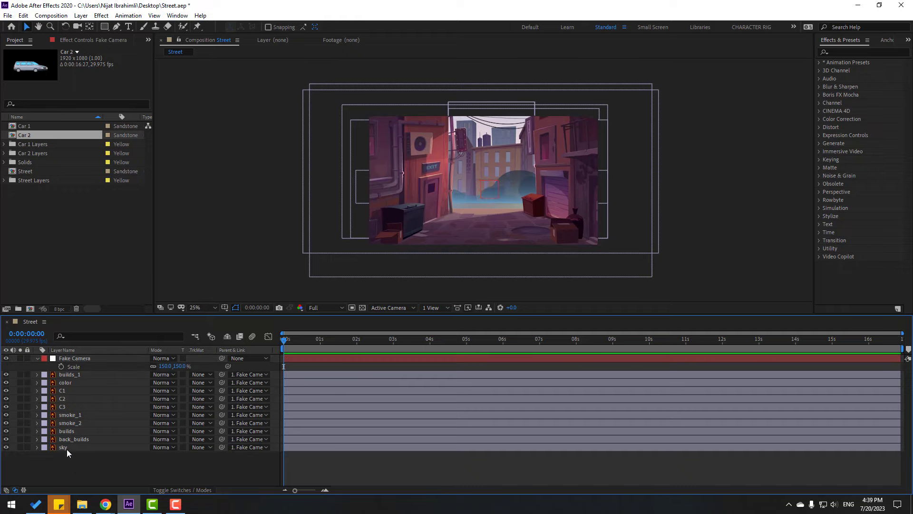
click(37, 358)
click(106, 359)
key(period)
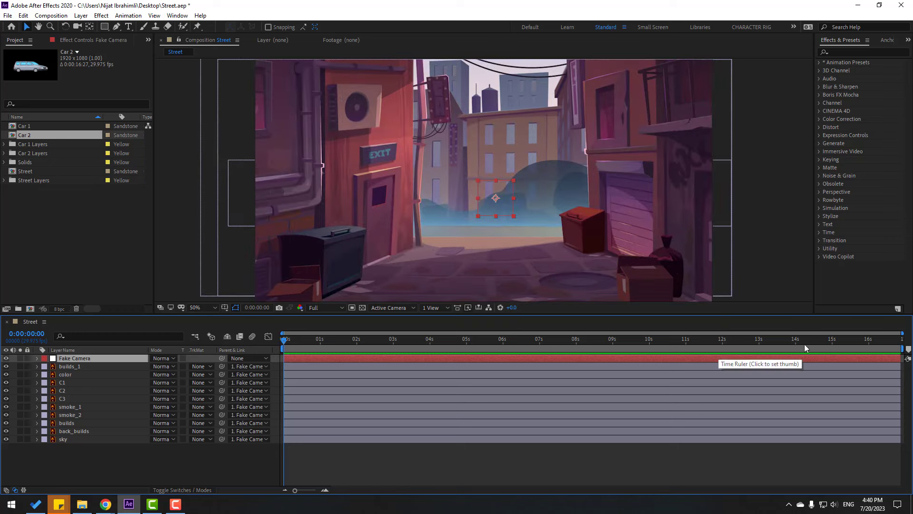
End the work area at 0:00:14:29 and trim the Street composition to it.
click(832, 341)
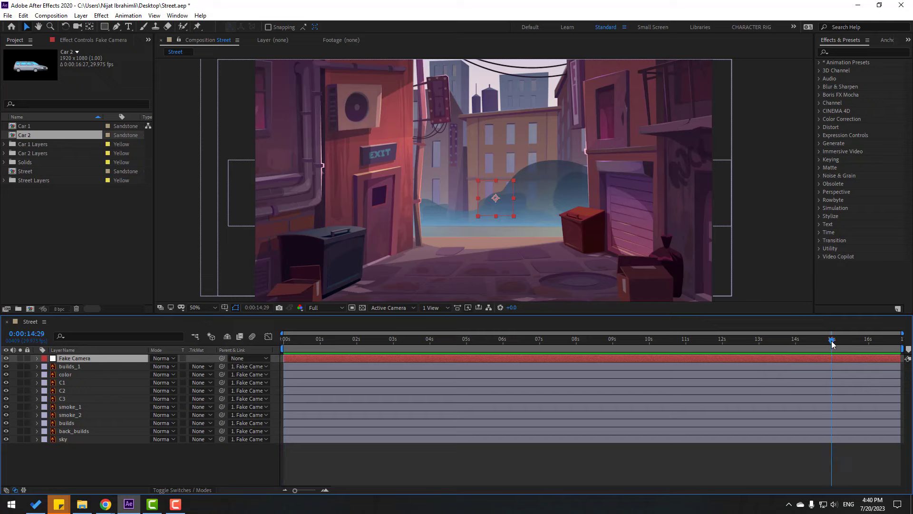
right_click(784, 352)
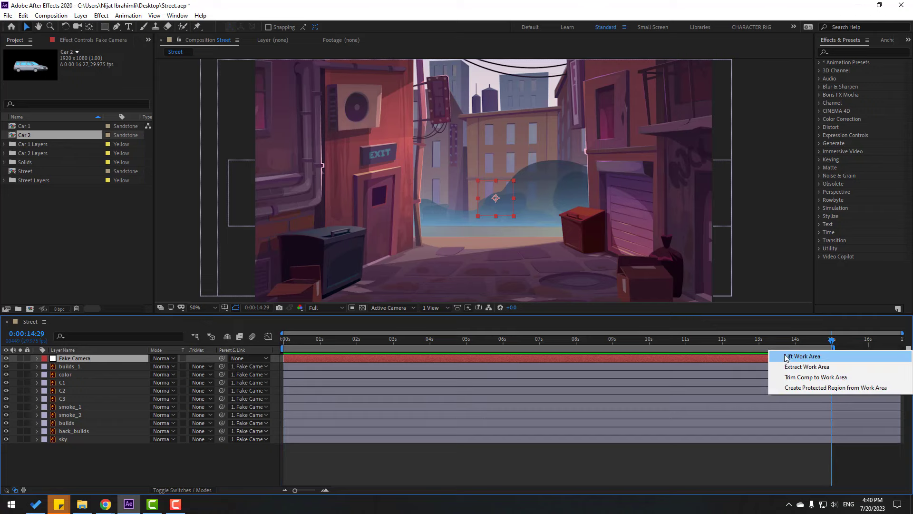
click(809, 378)
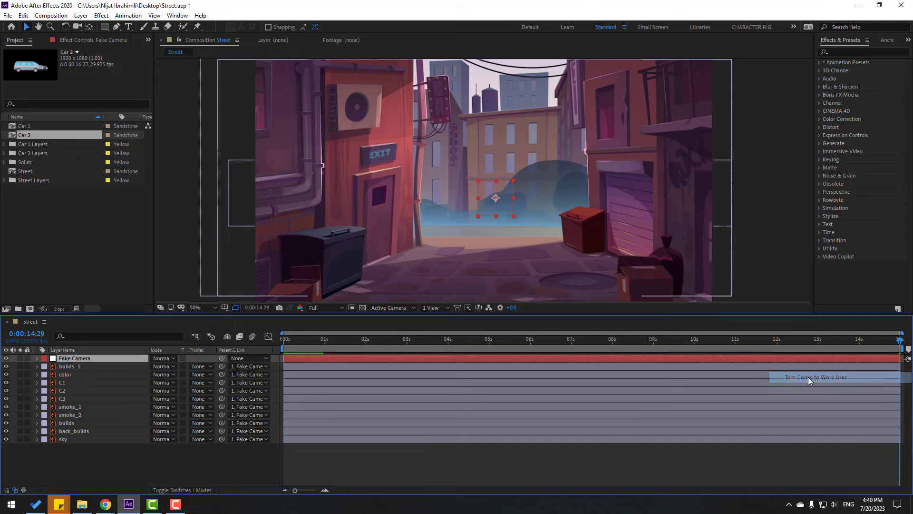
Keyframe Fake Camera's Scale from 150% at the start to 181% at 0:00:14:29 and preview the zoom.
key(Home)
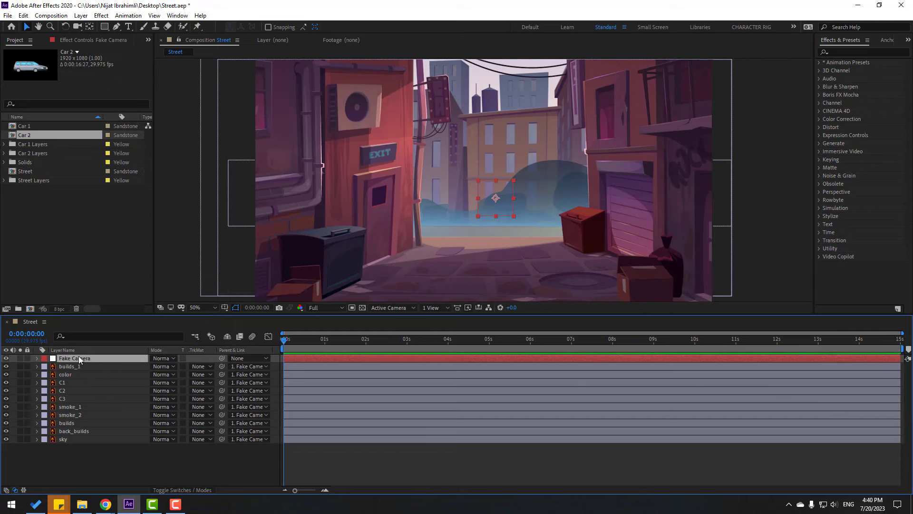
key(s)
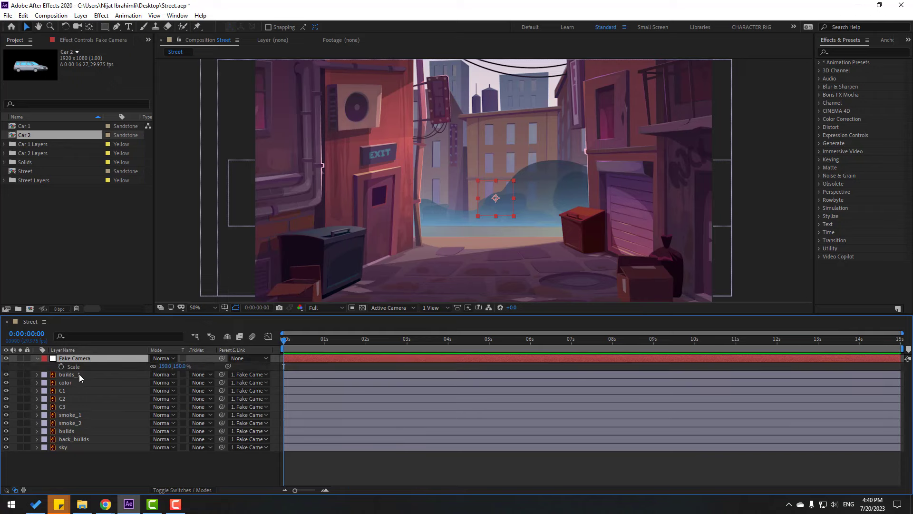
click(60, 366)
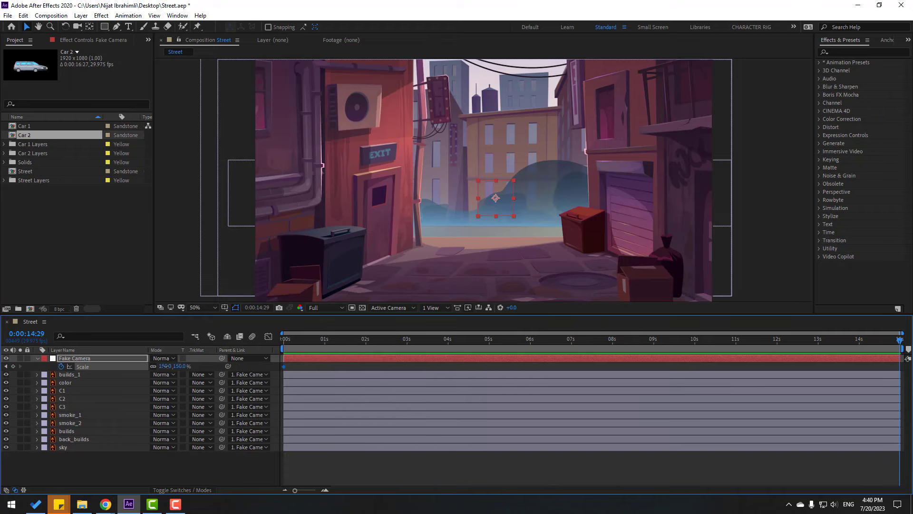
drag(165, 366, 183, 369)
key(space)
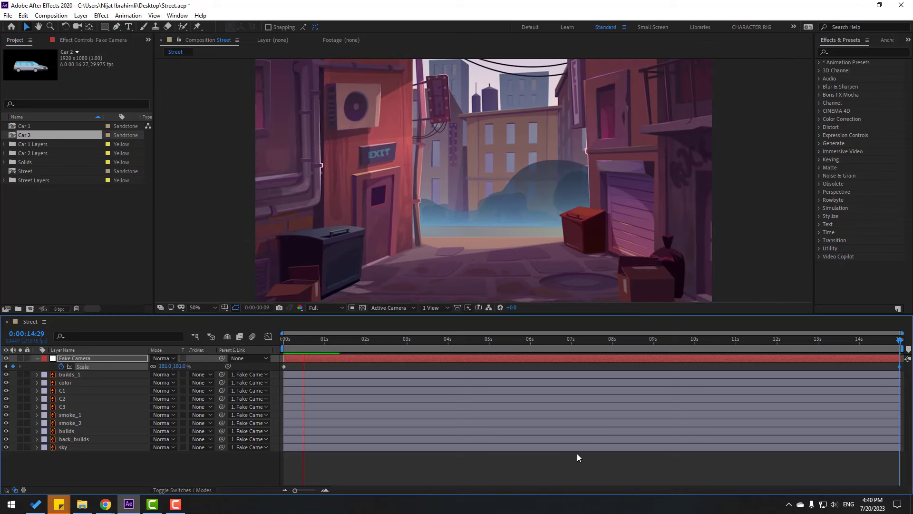
Keyframe the builds layer's Position Y from -49.6 at the start to -40.6 at 0:00:14:29 and preview the motion.
click(285, 340)
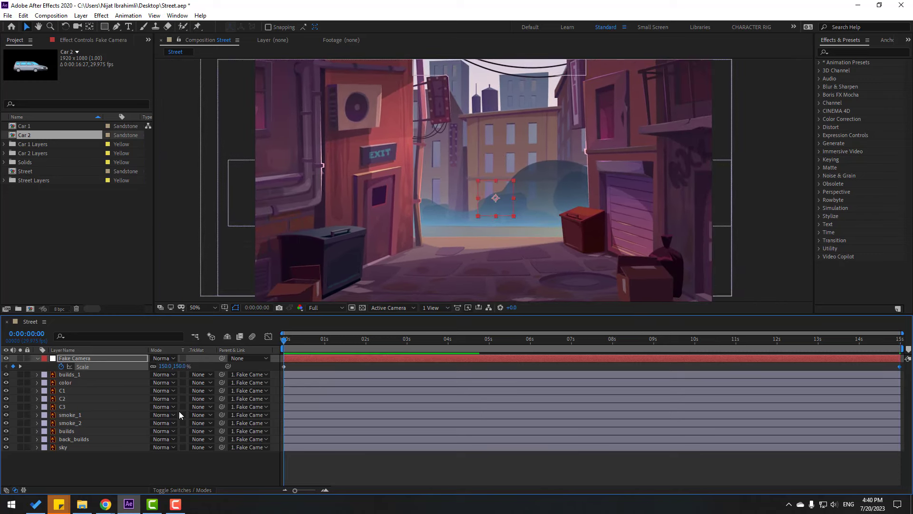
click(71, 432)
key(p)
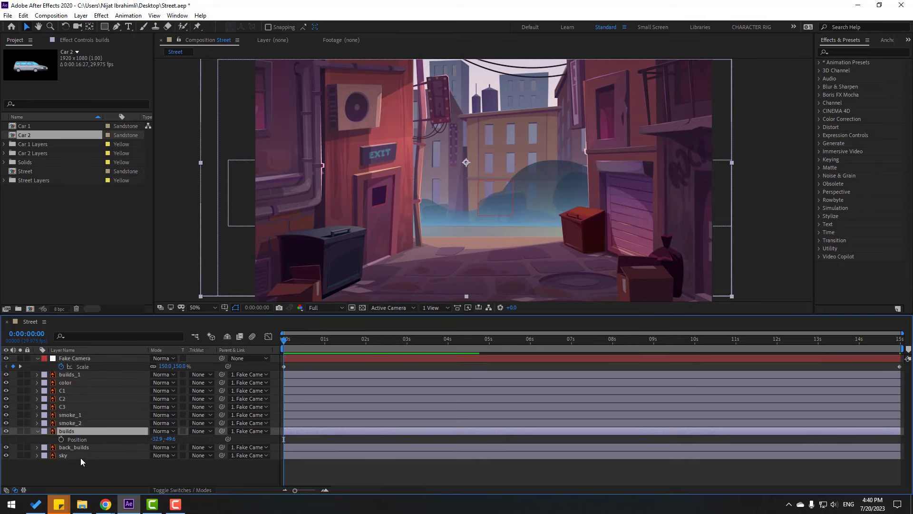
click(62, 440)
click(790, 340)
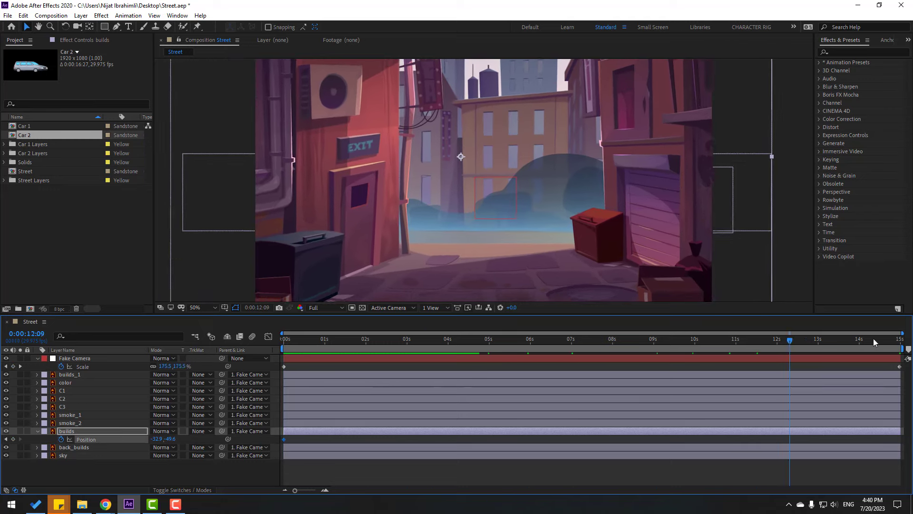
drag(874, 340, 903, 340)
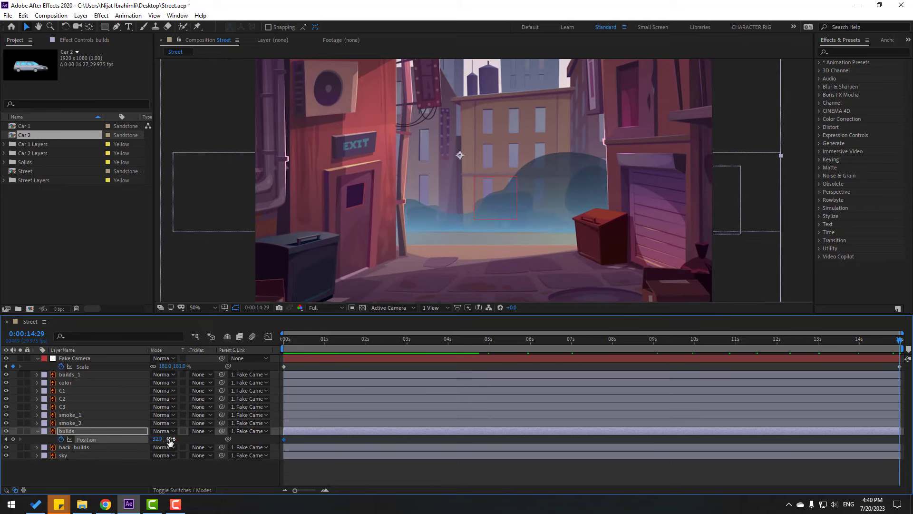
drag(169, 440, 174, 439)
drag(863, 338, 221, 358)
key(space)
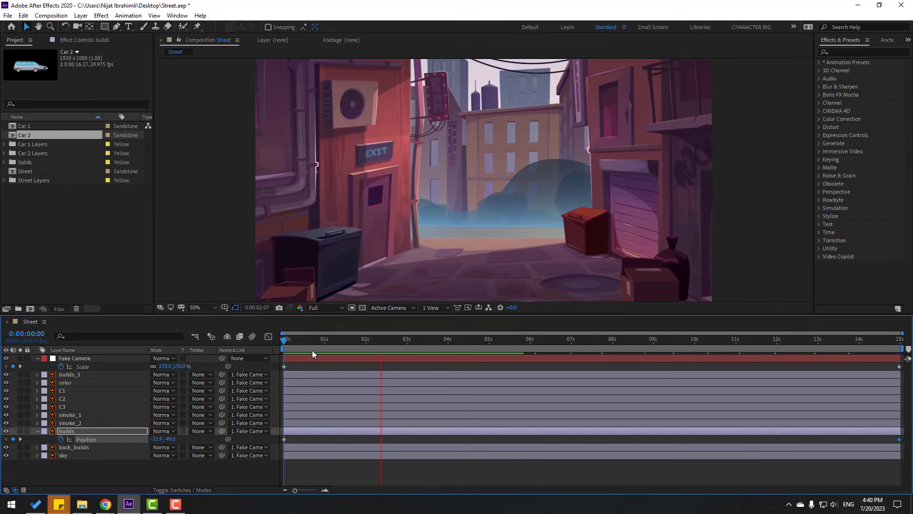
key(space)
Shift the back_builds layer vertically to a Position Y of -82.8, without keyframes, checking it at 0:00:14:29 and in a preview.
click(76, 448)
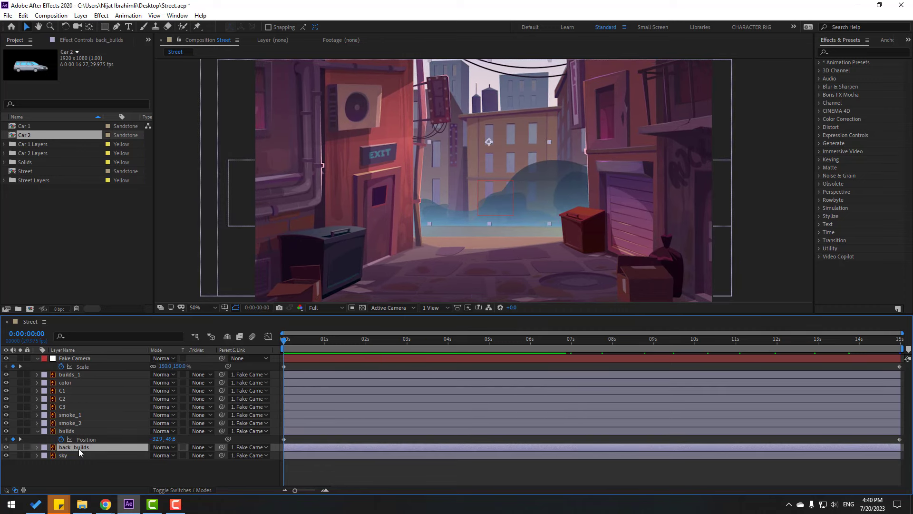
key(p)
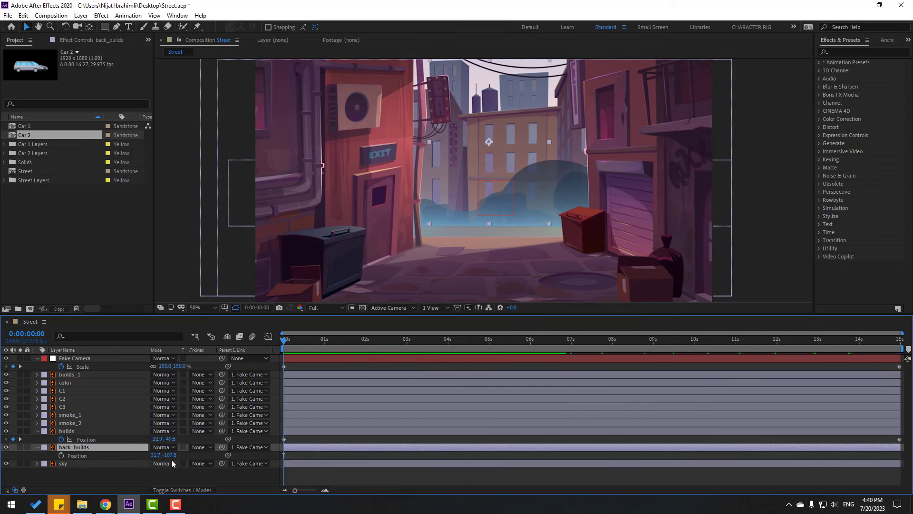
drag(173, 456, 163, 455)
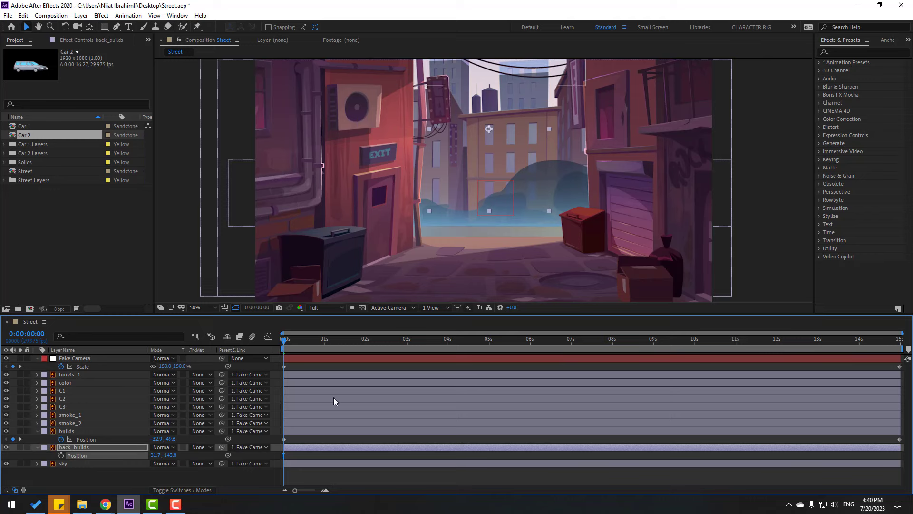
key(End)
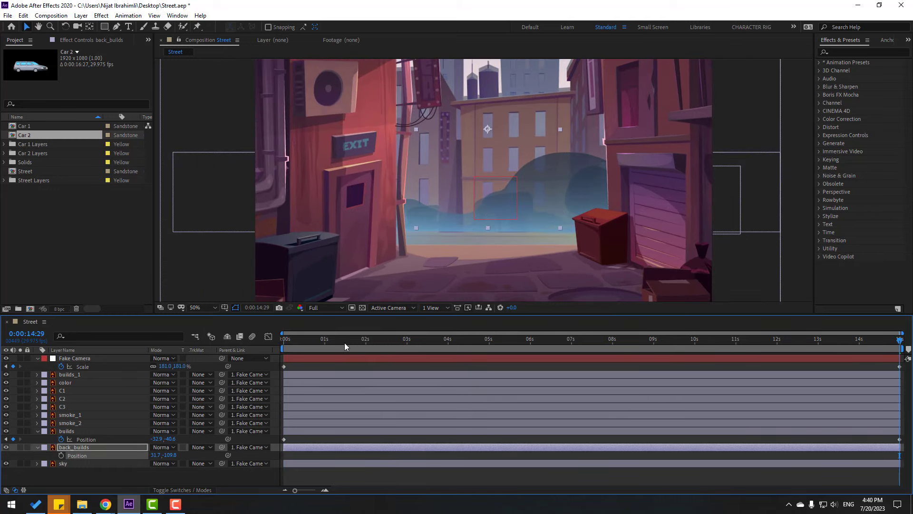
key(space)
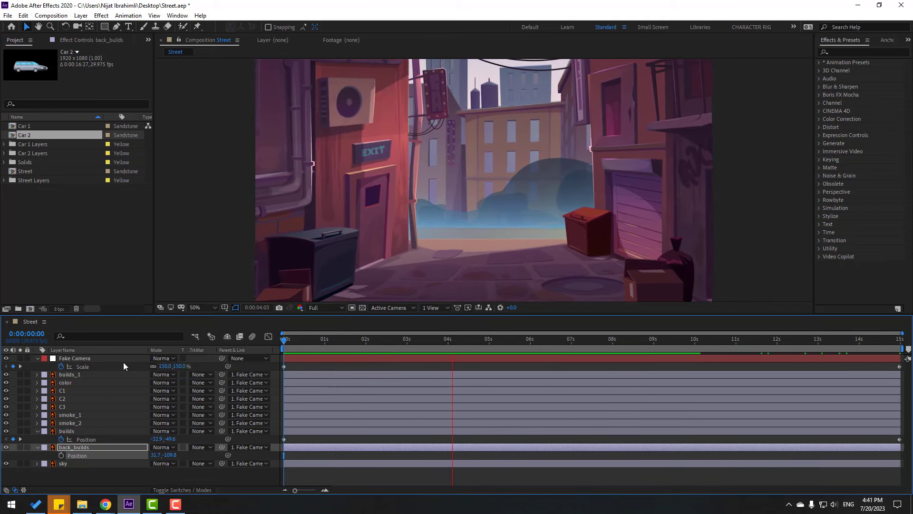
click(757, 339)
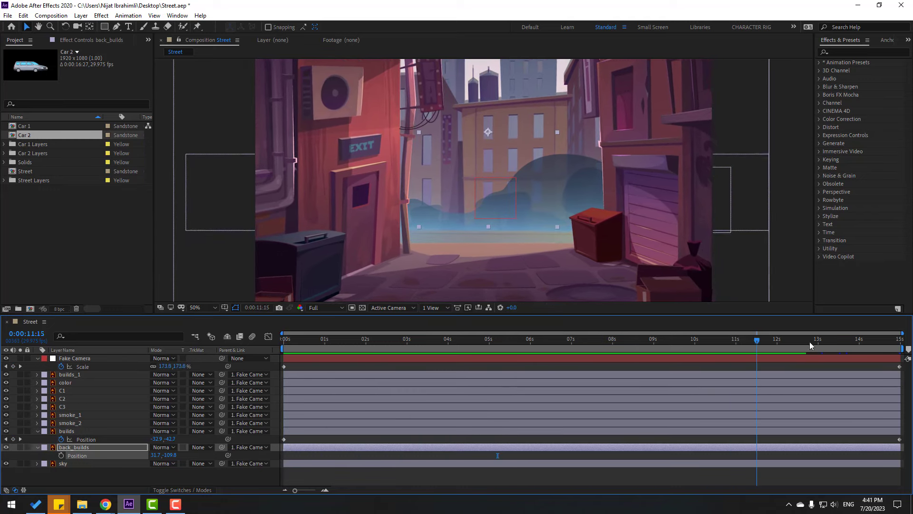
drag(811, 345, 900, 339)
drag(172, 455, 178, 455)
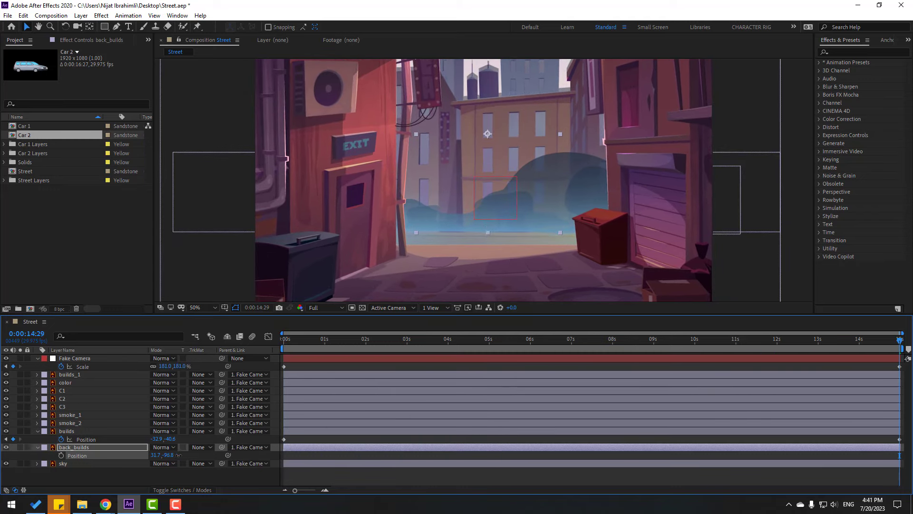
key(space)
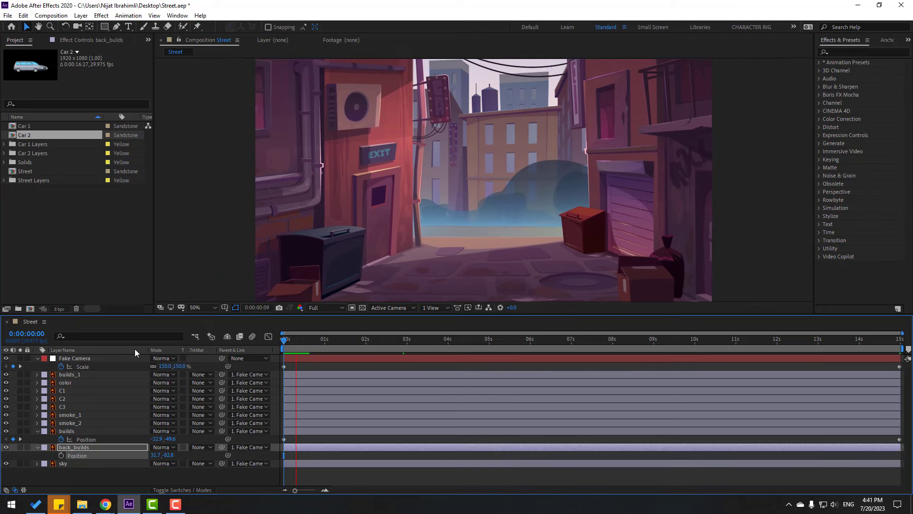
key(space)
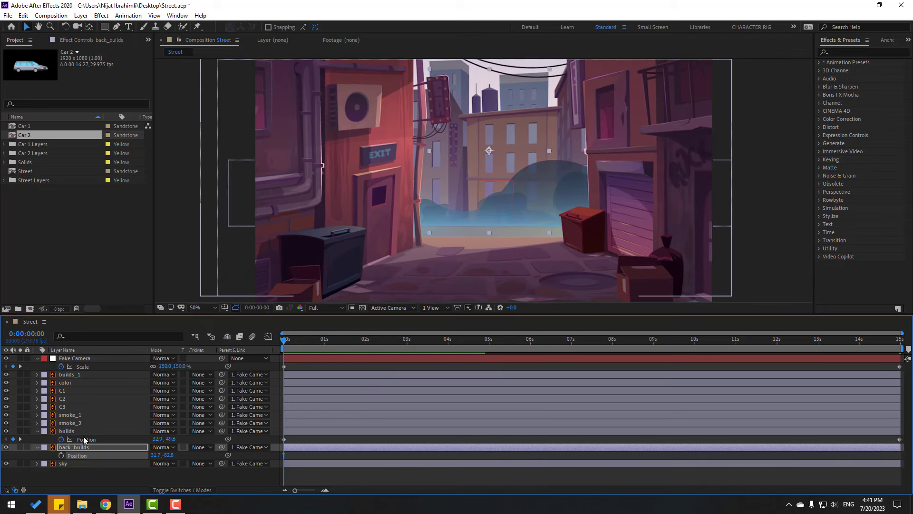
Set the color layer's blending mode to Screen.
click(65, 382)
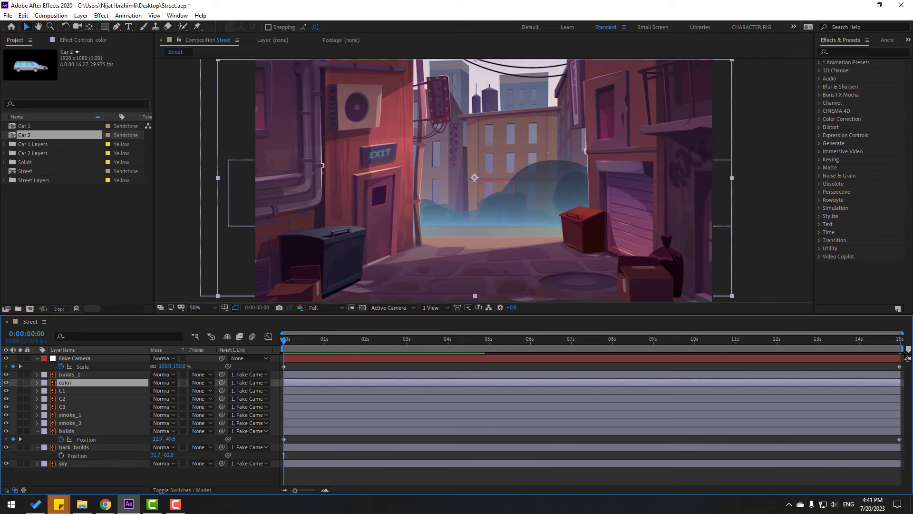
click(6, 391)
click(6, 391)
click(6, 391)
click(6, 391)
click(161, 383)
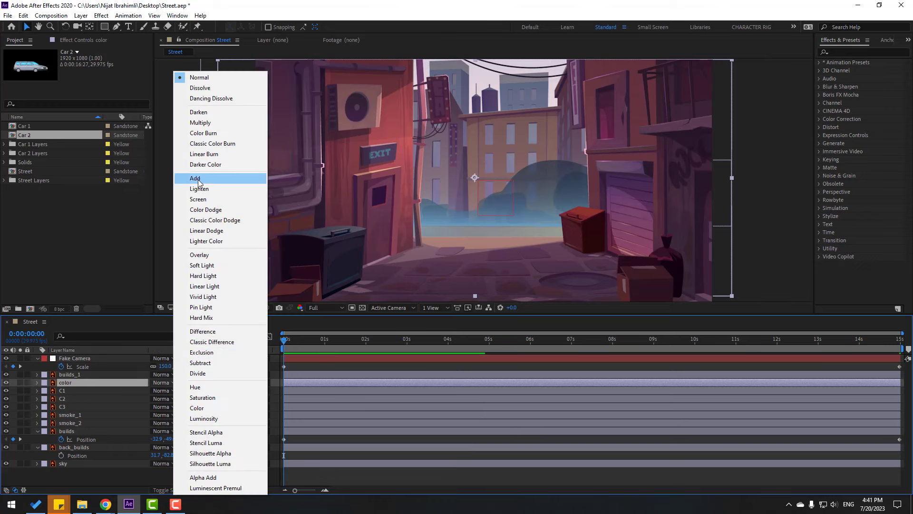
click(197, 200)
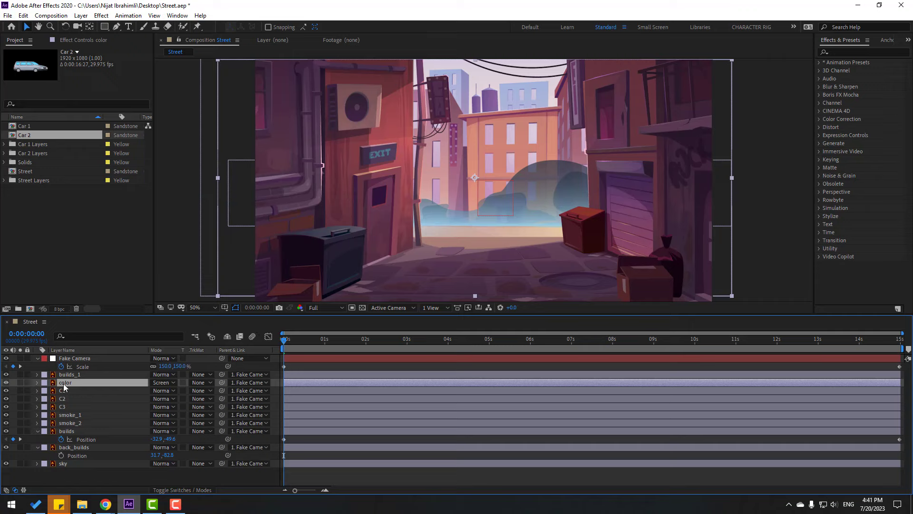
Parent the color layer to back_builds and scrub through the whole composition to check it.
drag(222, 382, 74, 449)
drag(289, 343, 901, 339)
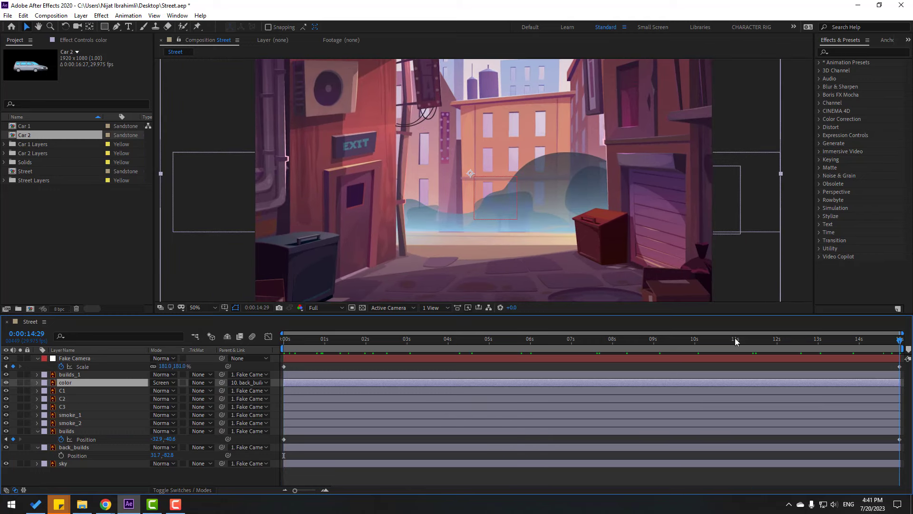
drag(735, 341, 285, 339)
Set the blending mode of the smoke_1 and smoke_2 layers to Screen.
click(71, 415)
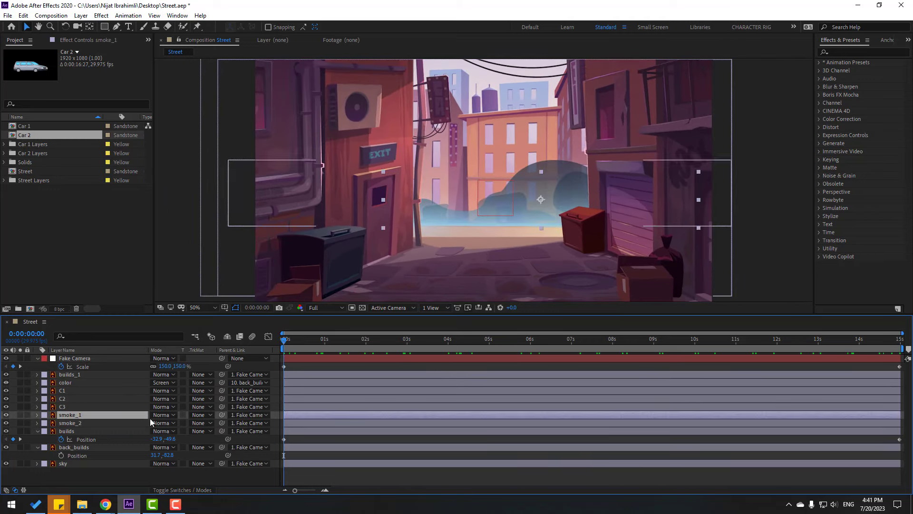
click(162, 414)
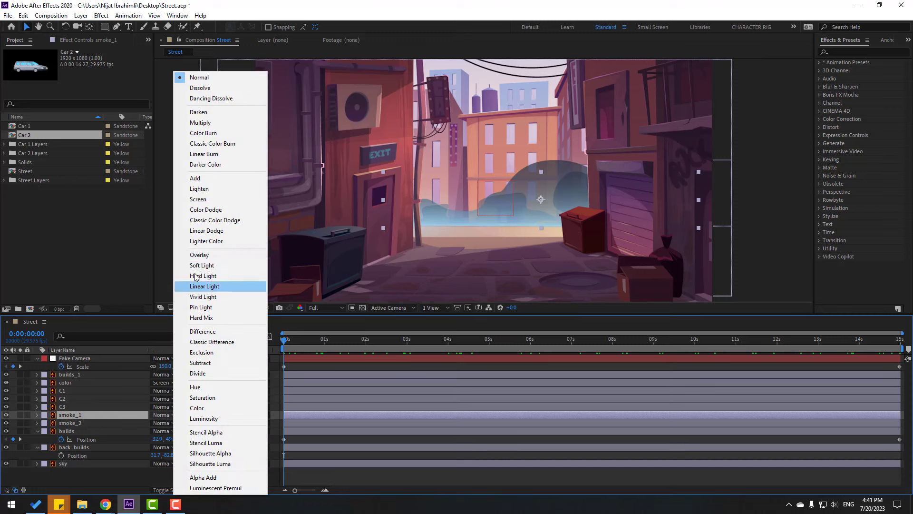
click(199, 199)
click(69, 423)
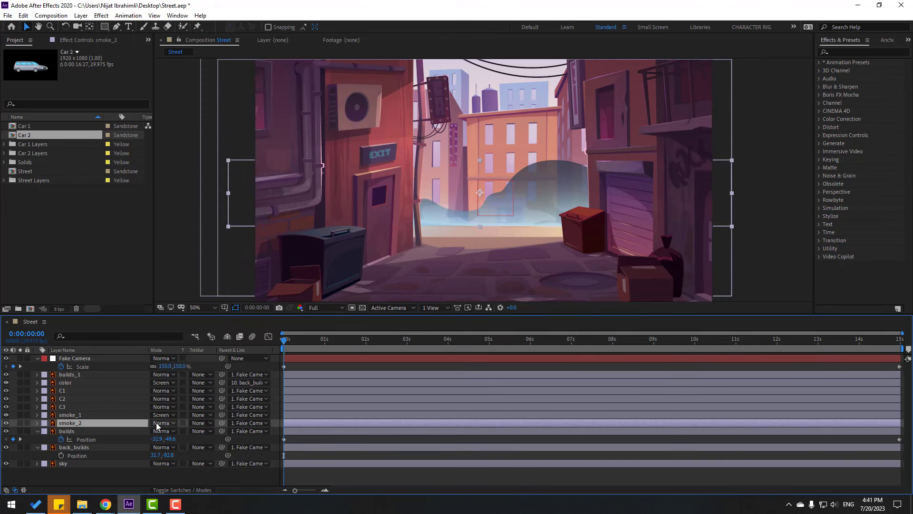
click(161, 423)
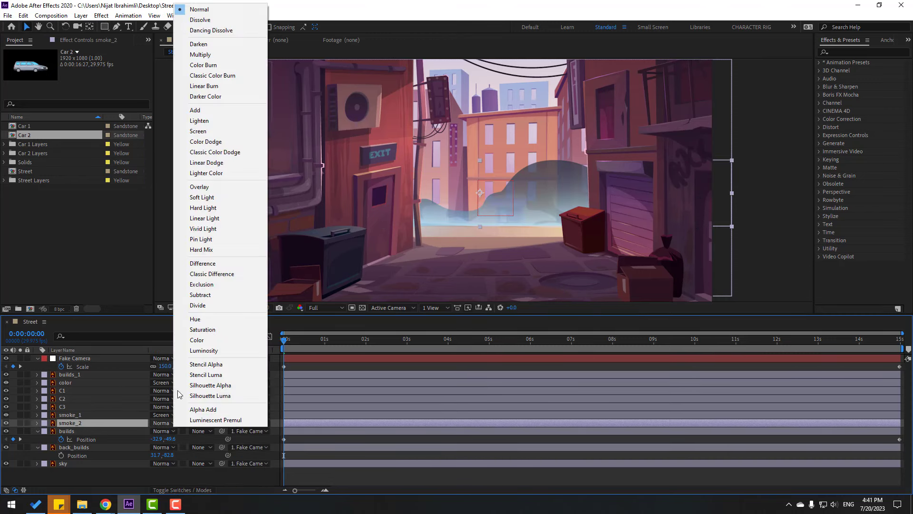
click(196, 131)
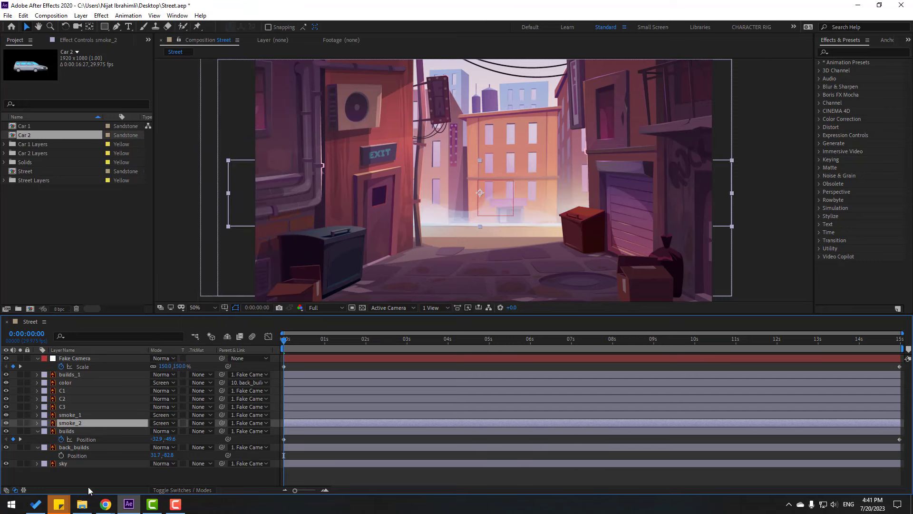
click(86, 482)
Collapse the builds layer's properties and hide the smoke_1 and smoke_2 layers.
click(37, 432)
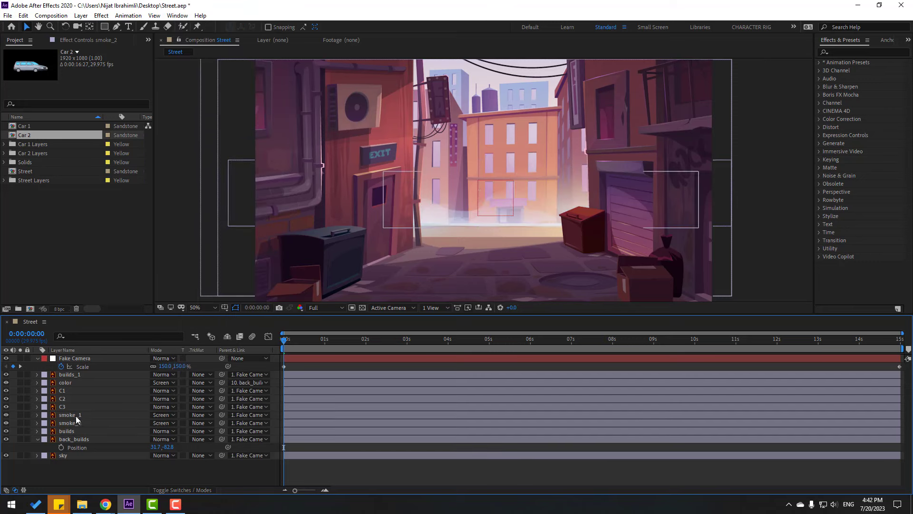
click(13, 415)
shift+click(13, 423)
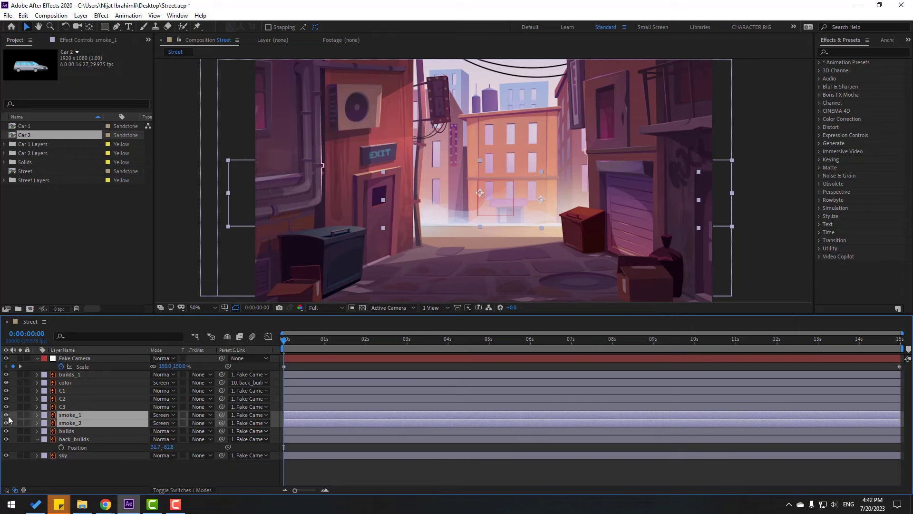
drag(6, 416, 6, 423)
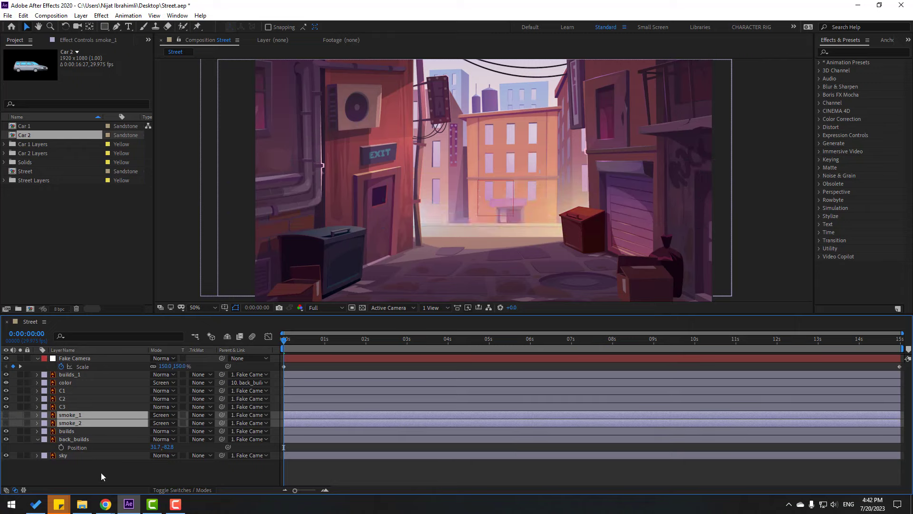
click(132, 468)
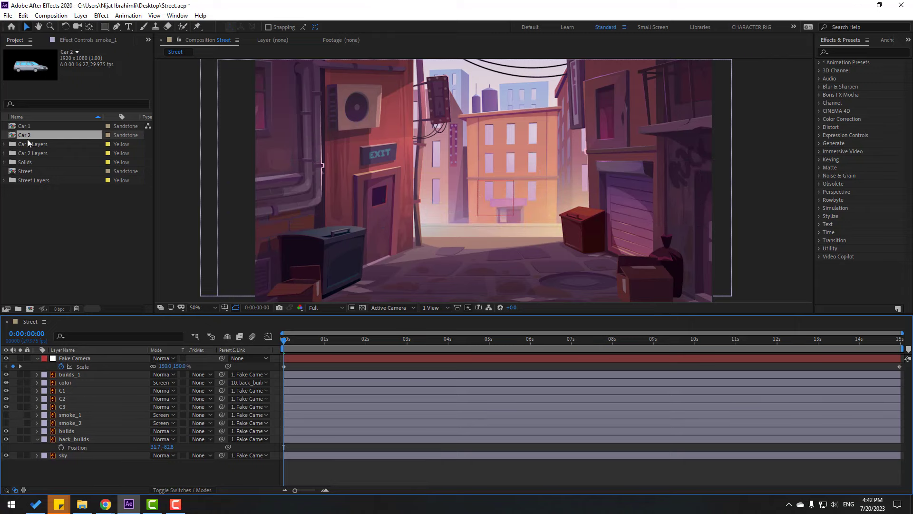
Add Car 2 to the Street composition, parented to Fake Camera and stacked directly below the color layer.
drag(24, 139, 76, 367)
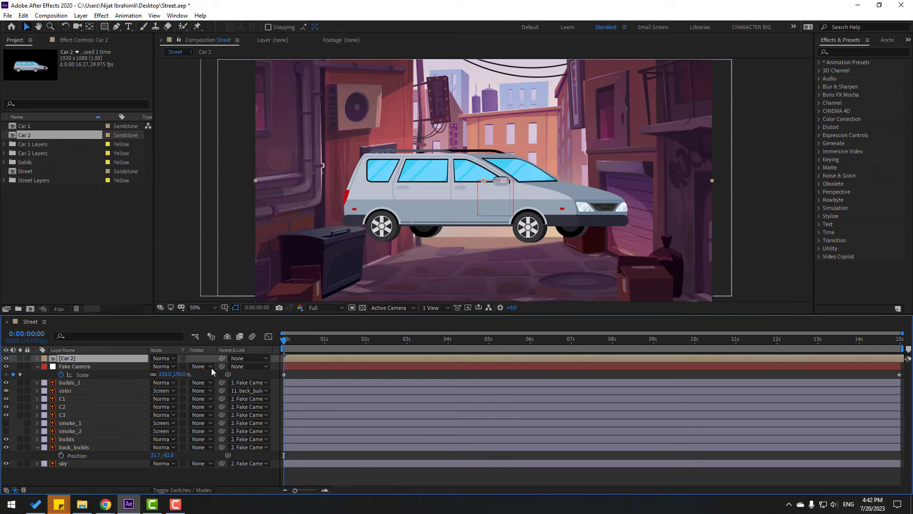
drag(222, 358, 93, 395)
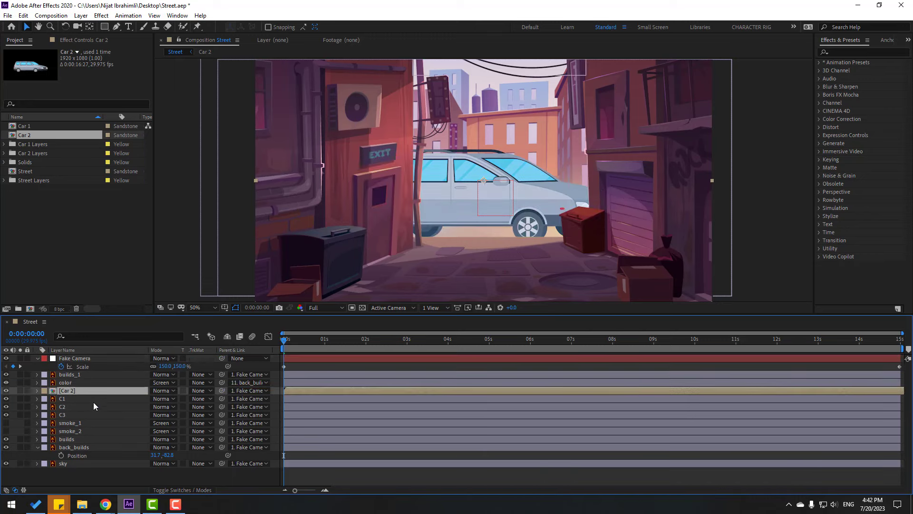
Scale Car 2 to 25% and move it down onto the road at the end of the alley.
key(s)
drag(165, 399, 150, 401)
drag(519, 203, 530, 218)
click(161, 398)
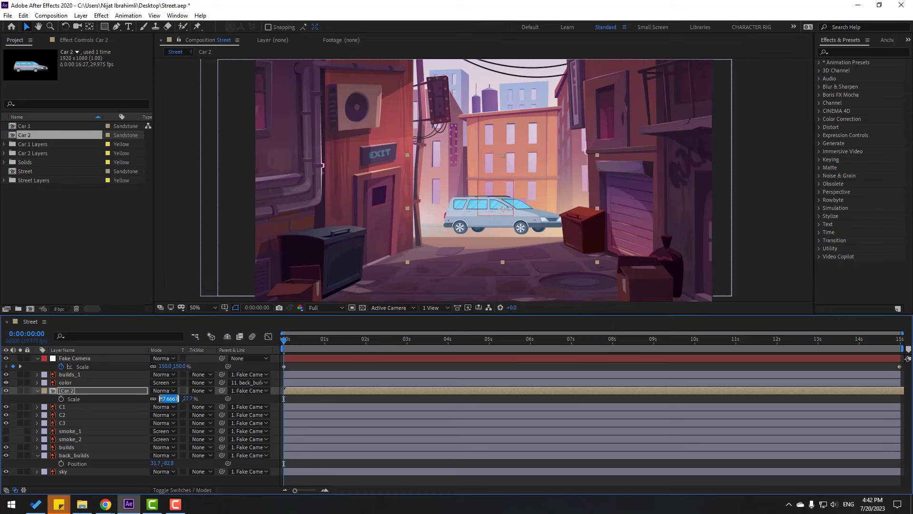
text(25)
key(Return)
drag(517, 220, 516, 225)
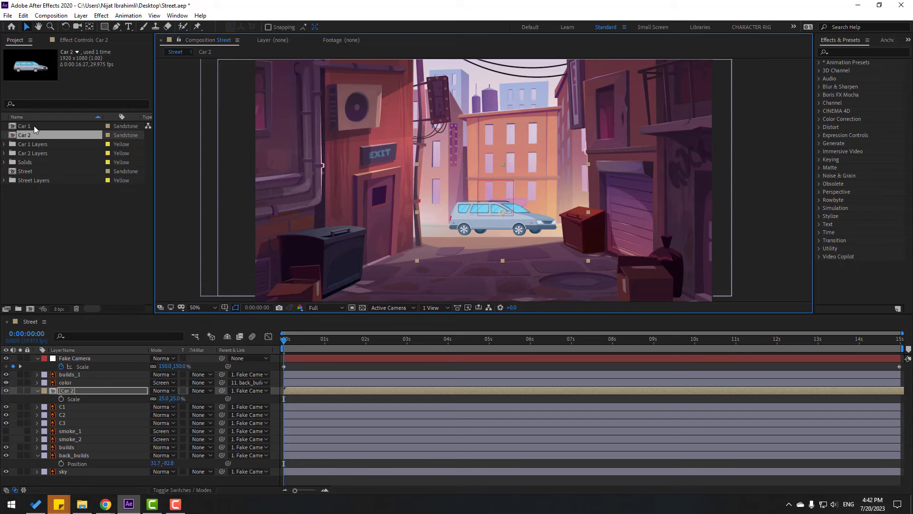
Add Car 1 directly above Car 2 in the layer stack, scale it to 31% and move it down onto the road.
drag(30, 127, 88, 388)
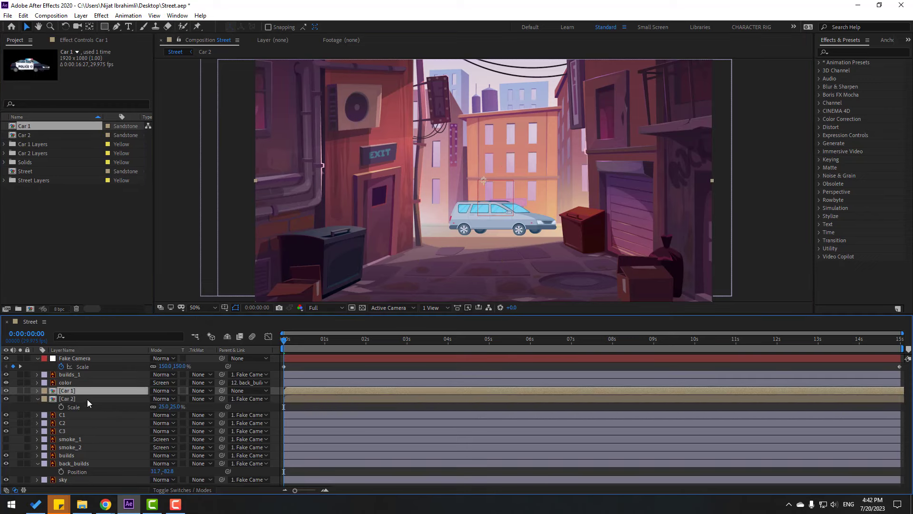
key(s)
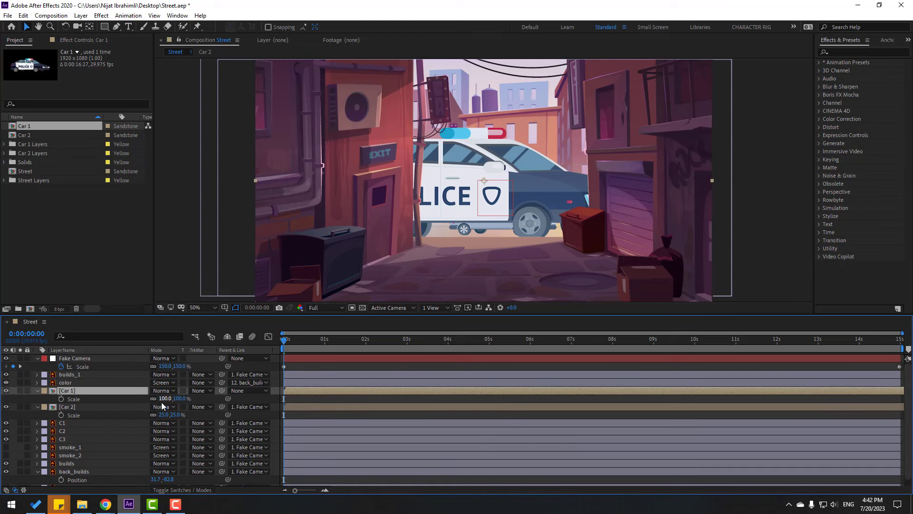
click(162, 399)
text(25)
key(Return)
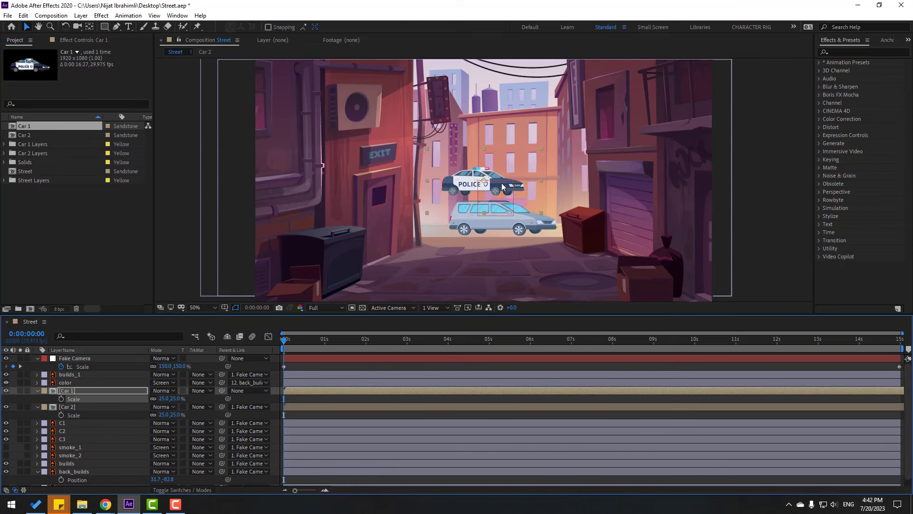
drag(501, 182, 502, 219)
drag(163, 399, 165, 399)
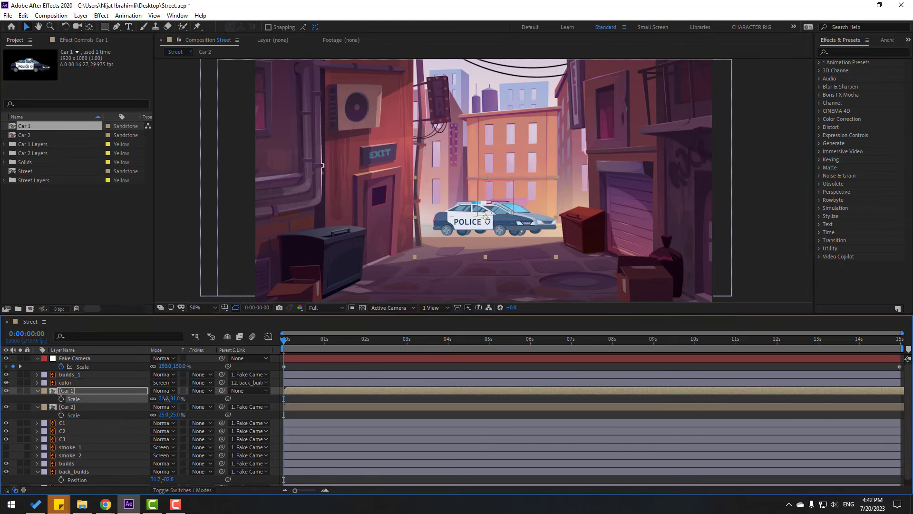
Scale Car 1 to 35% and move it left along the road until it is mostly hidden behind the alley's left building.
drag(508, 231, 526, 232)
drag(161, 399, 161, 398)
drag(496, 243, 390, 223)
Open the Car 2 composition and set starting Rotation keyframes at 0 seconds on the rotation_1 and rotation_2 layers.
click(67, 406)
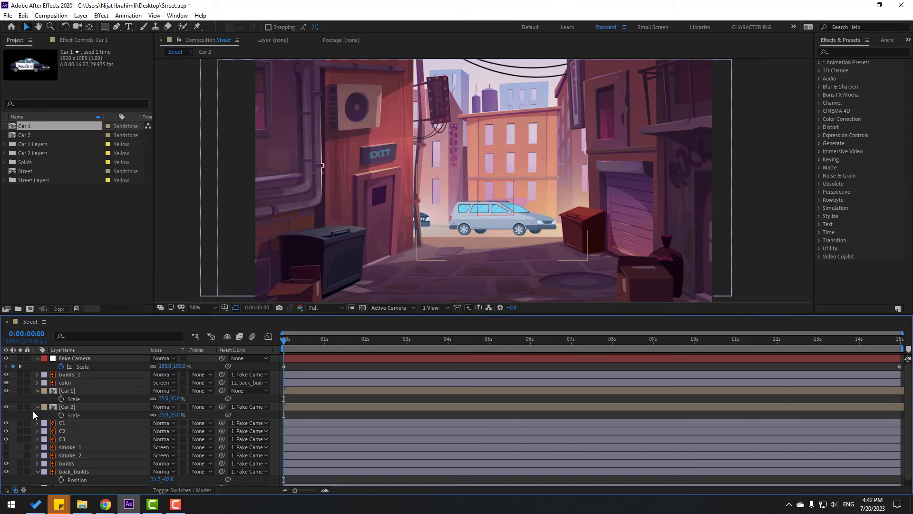
double_click(71, 408)
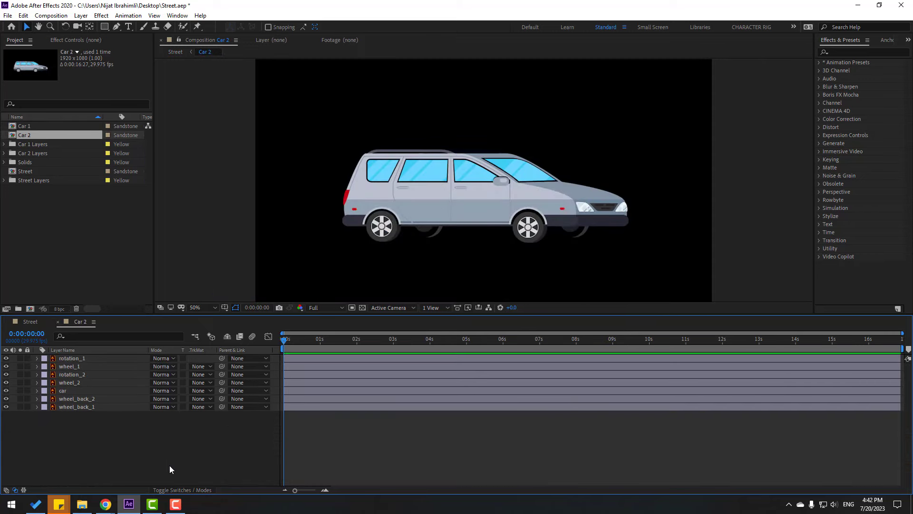
click(85, 359)
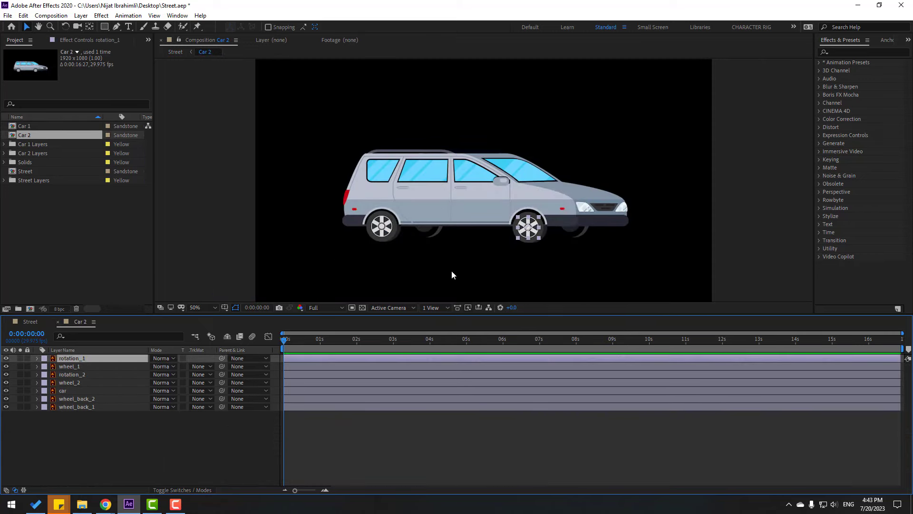
ctrl+click(78, 375)
key(r)
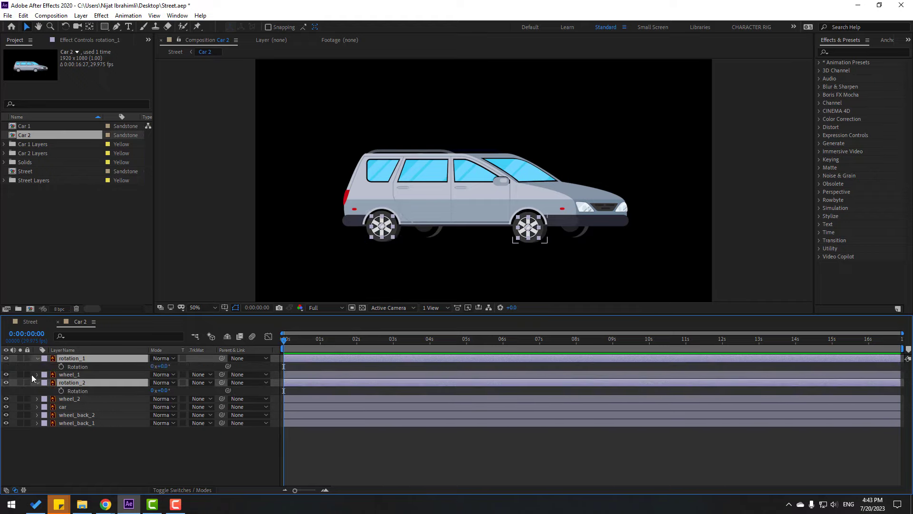
key(alt+shift+r)
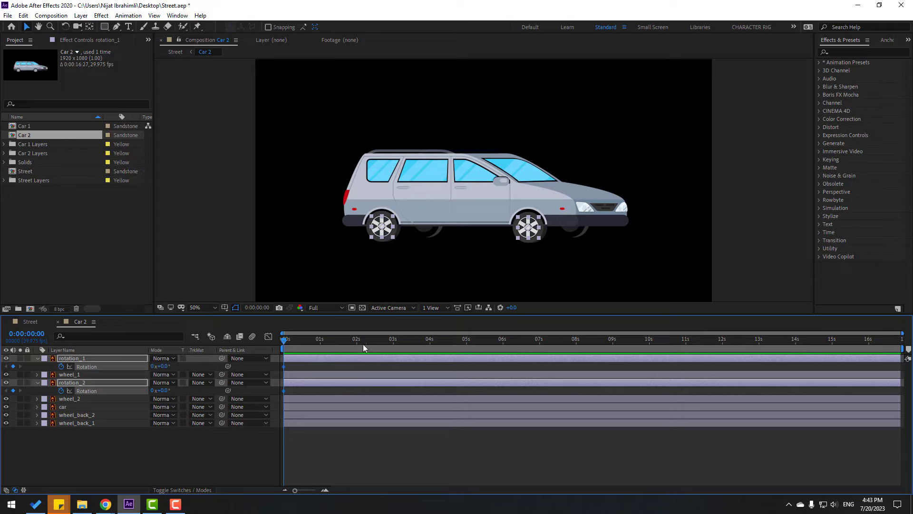
Set the Rotation of rotation_1 and rotation_2 to 10 full revolutions at 4 seconds.
click(430, 343)
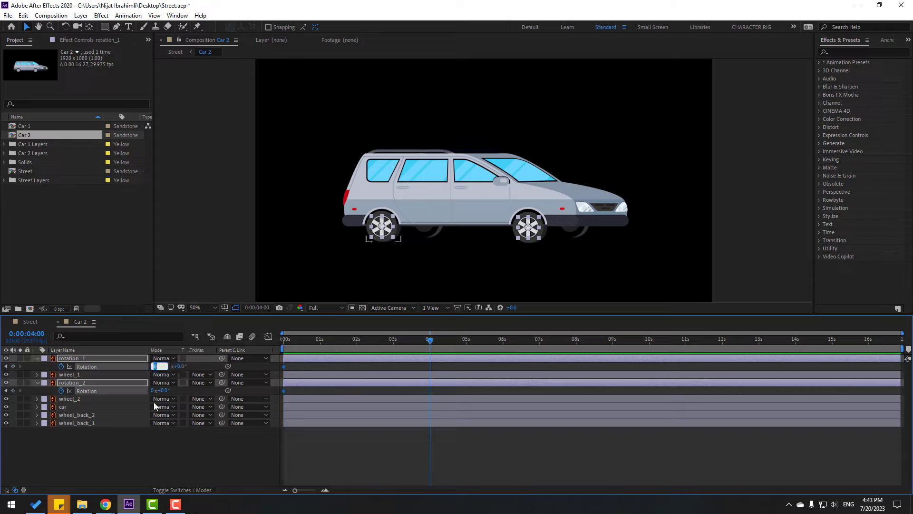
text(10)
key(Return)
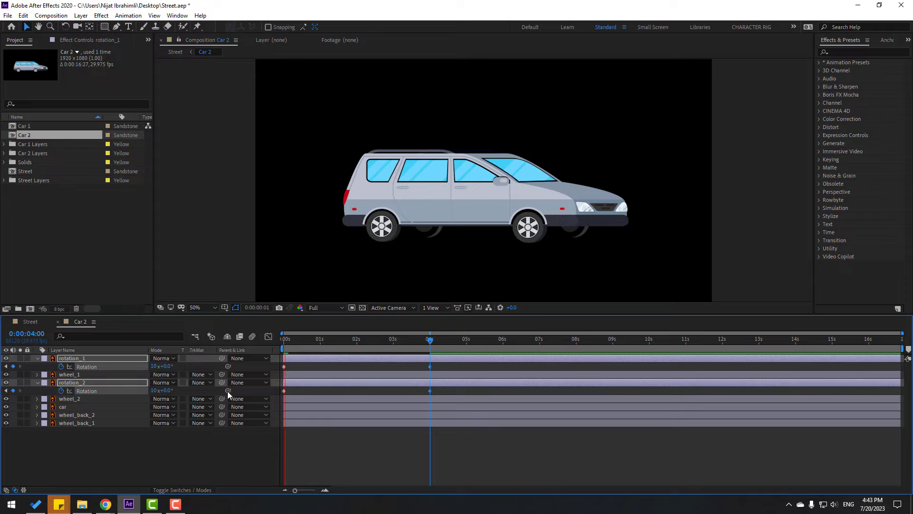
Try 5 revolutions for both wheel rims at 4 seconds and preview the spin.
click(153, 367)
text(5)
key(Return)
key(space)
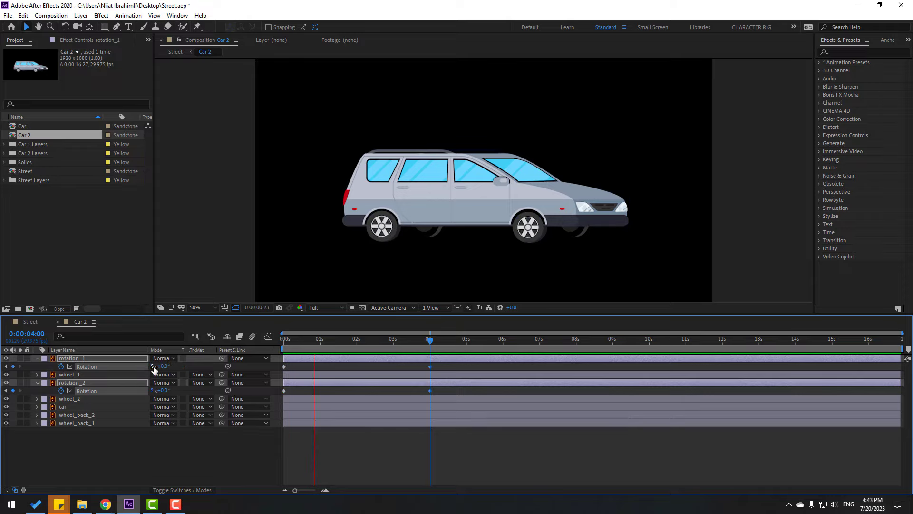
key(space)
Set both wheel rims' Rotation at 4 seconds to 7 revolutions and preview the spin.
click(153, 366)
text(7)
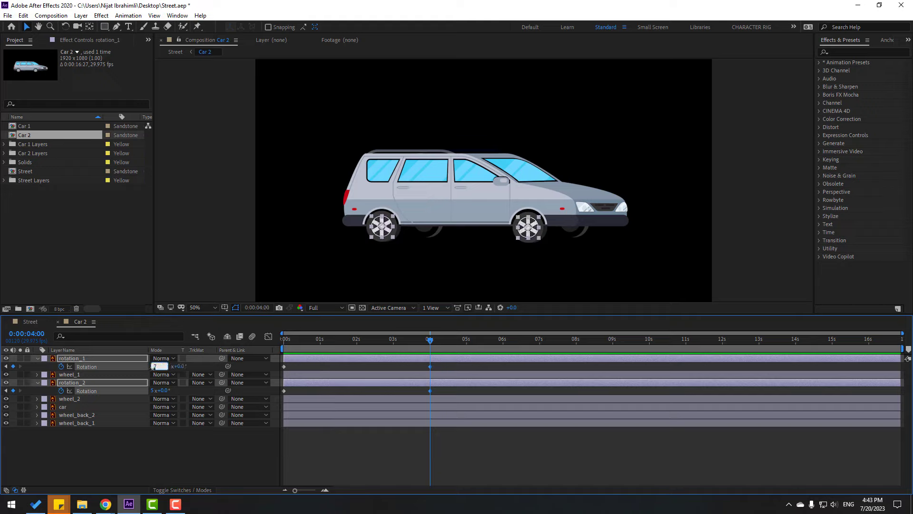
key(Return)
key(space)
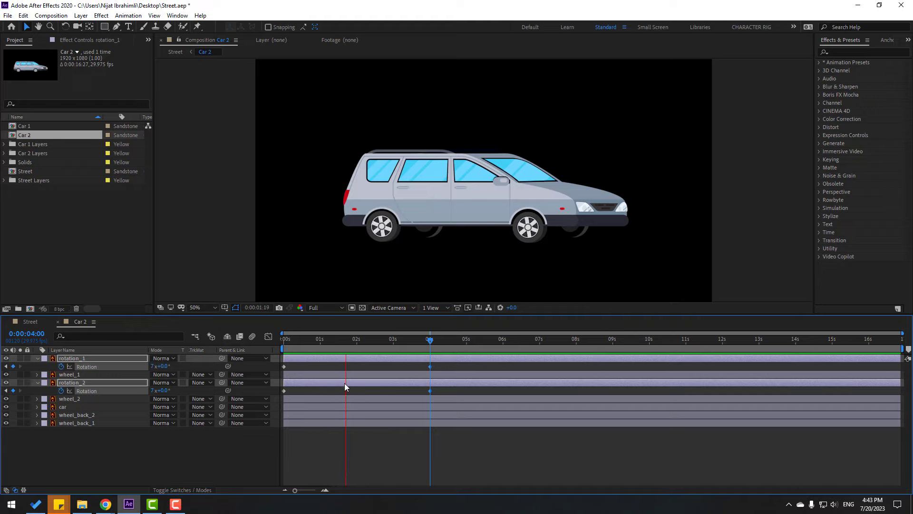
Add a starting Position keyframe to the car layer at 0 seconds.
drag(347, 342, 270, 341)
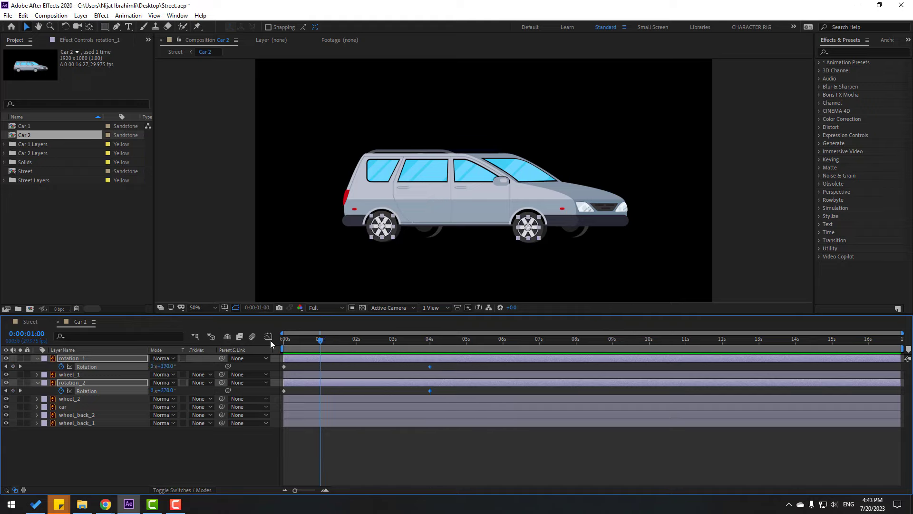
click(64, 406)
key(p)
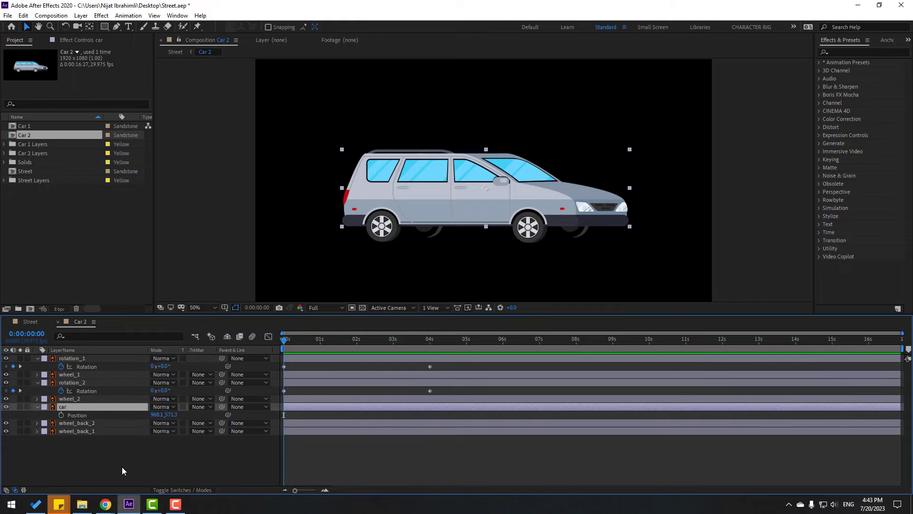
click(61, 415)
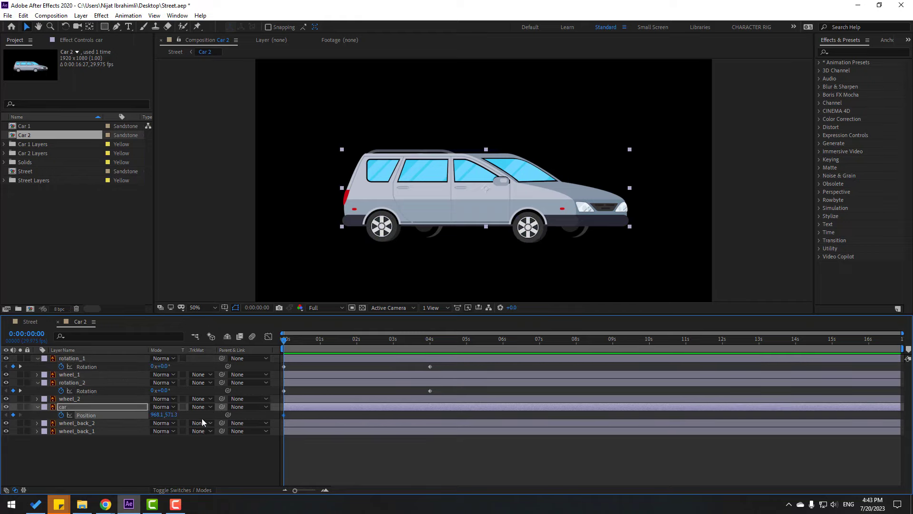
Go forward 6 frames and move the car layer down 10 pixels to keyframe its bounce.
click(255, 307)
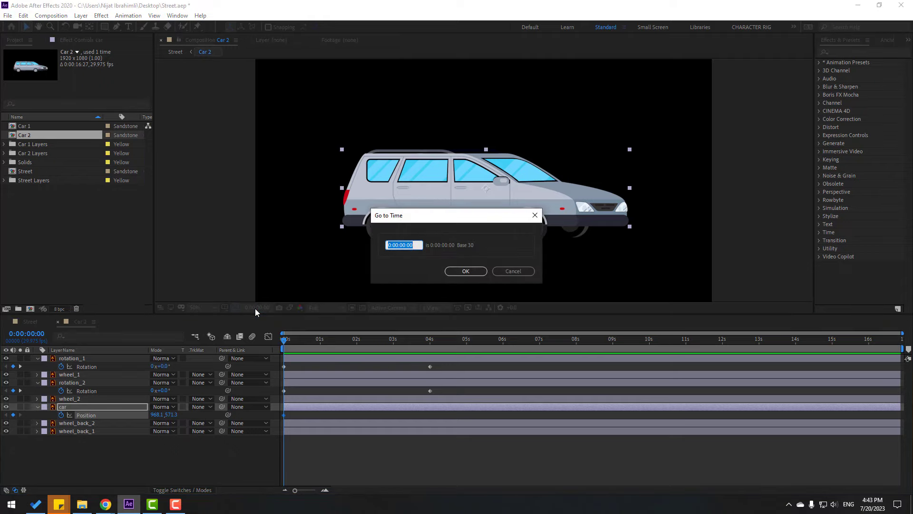
text(+6)
click(459, 273)
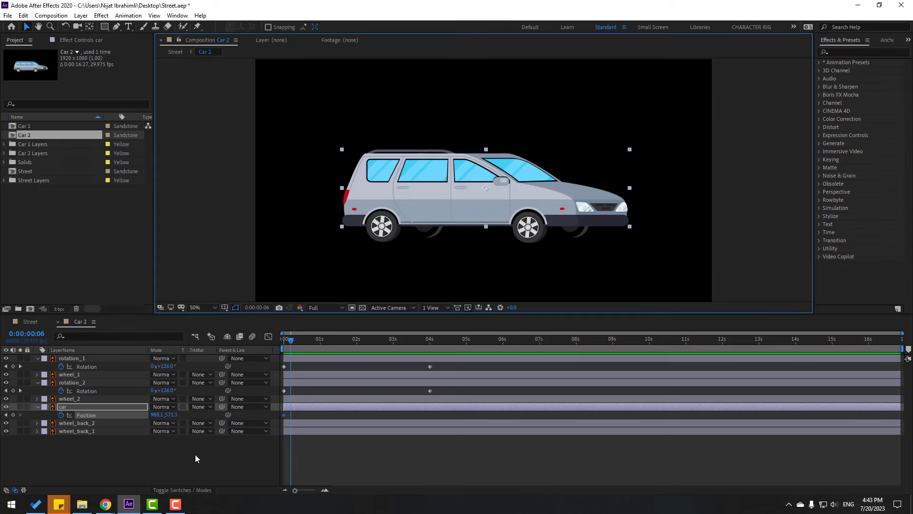
key(shift+Down)
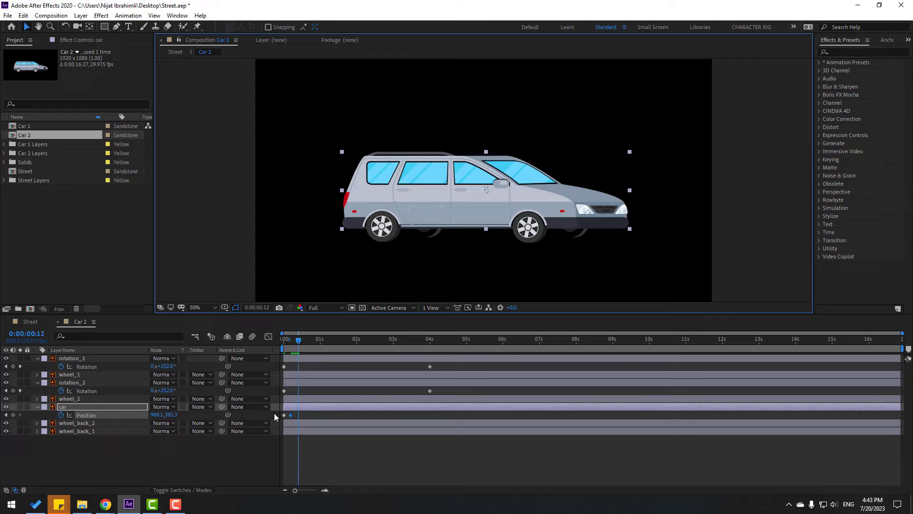
Copy the car layer's first Position keyframe to frame 12 and apply Easy Ease to all three Position keyframes.
click(284, 415)
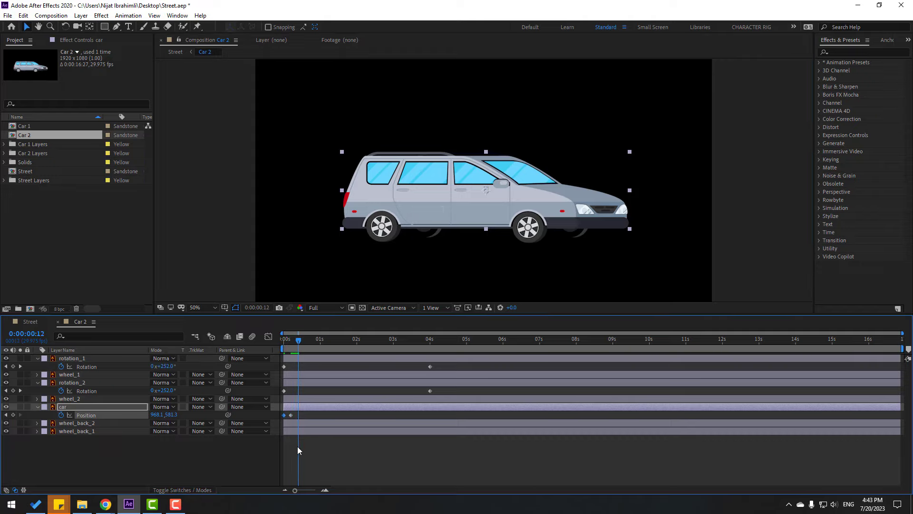
right_click(284, 416)
mouse_move(333, 410)
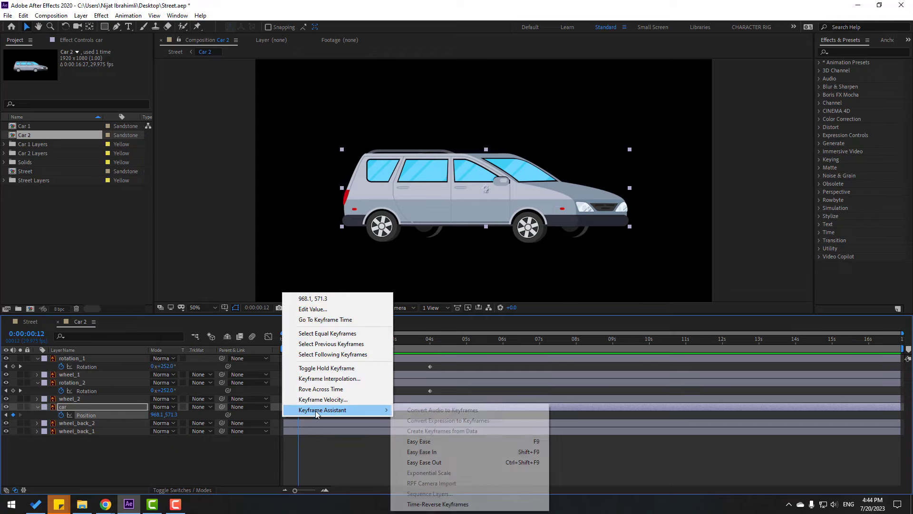
click(442, 438)
click(182, 459)
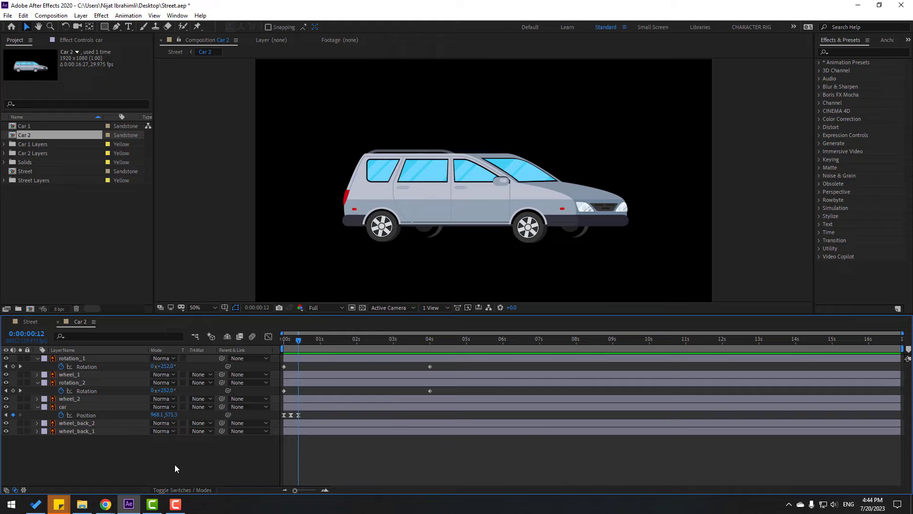
Loop the car layer's Position with the expression loopOutDuration(type = "cycle", duration = 0) and preview the bounce.
alt+click(60, 415)
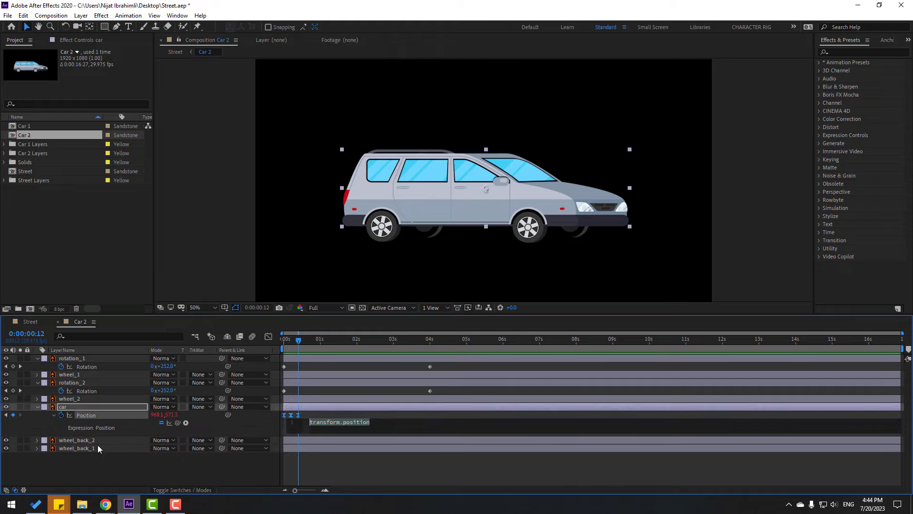
click(185, 423)
mouse_move(249, 365)
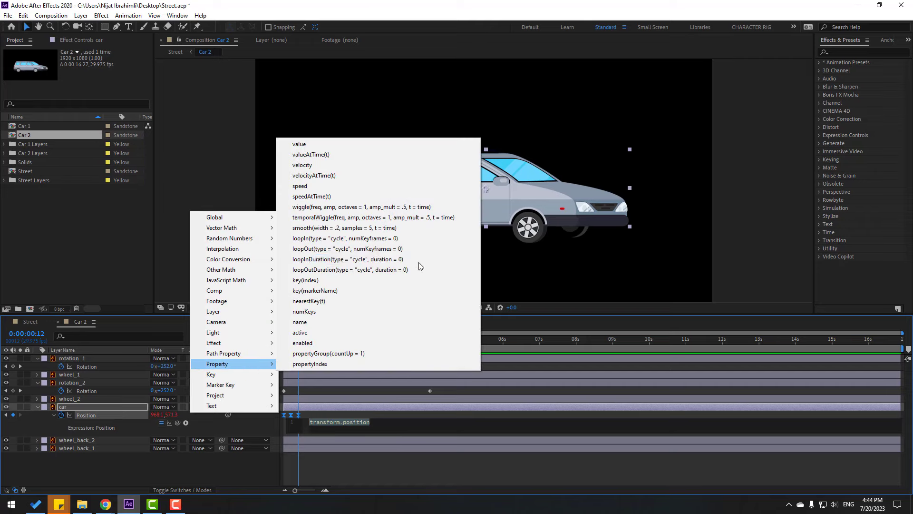
click(362, 270)
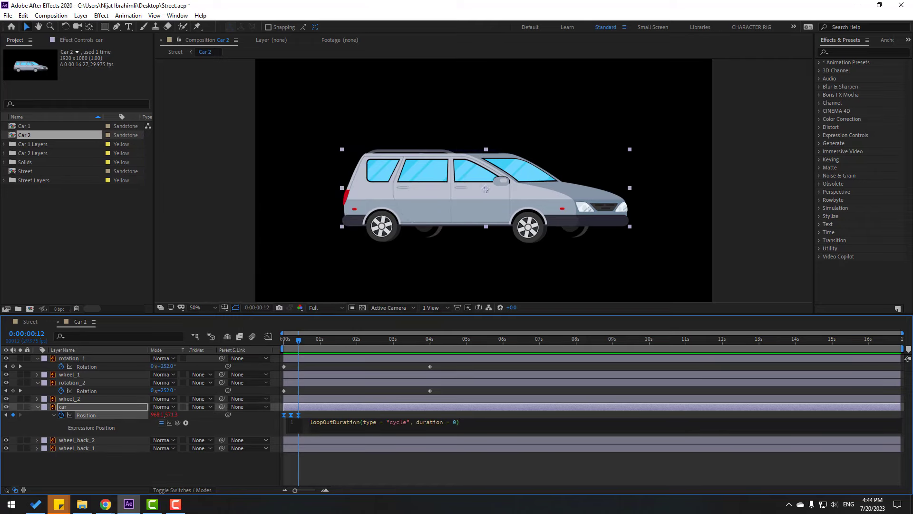
click(382, 469)
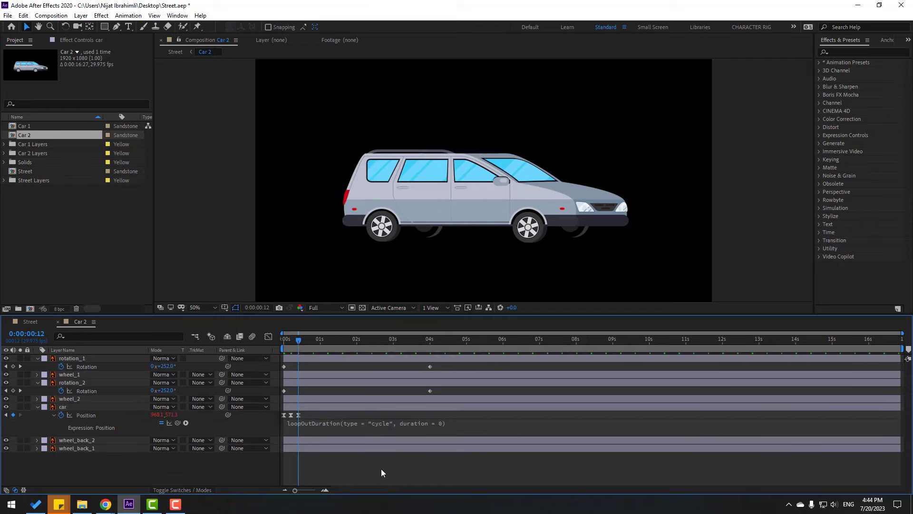
key(space)
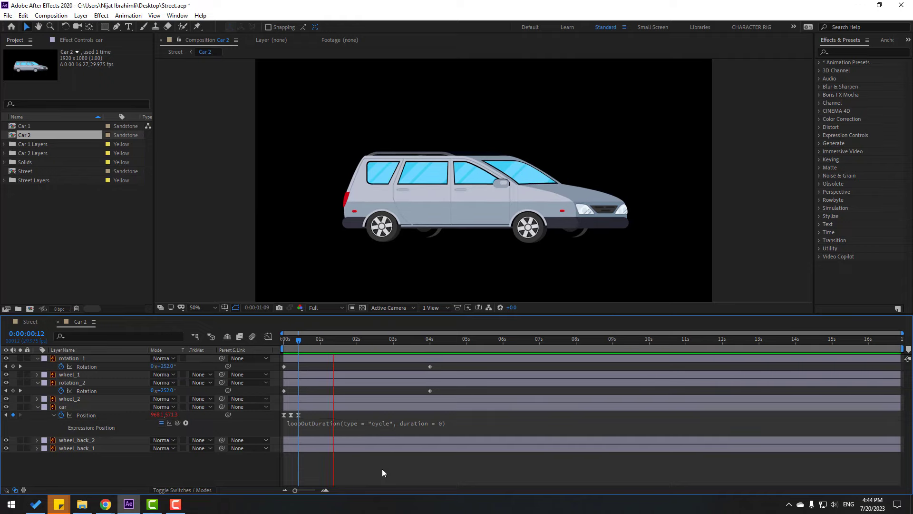
Add a Rotation keyframe of -1° to the car layer at 0 seconds.
click(83, 413)
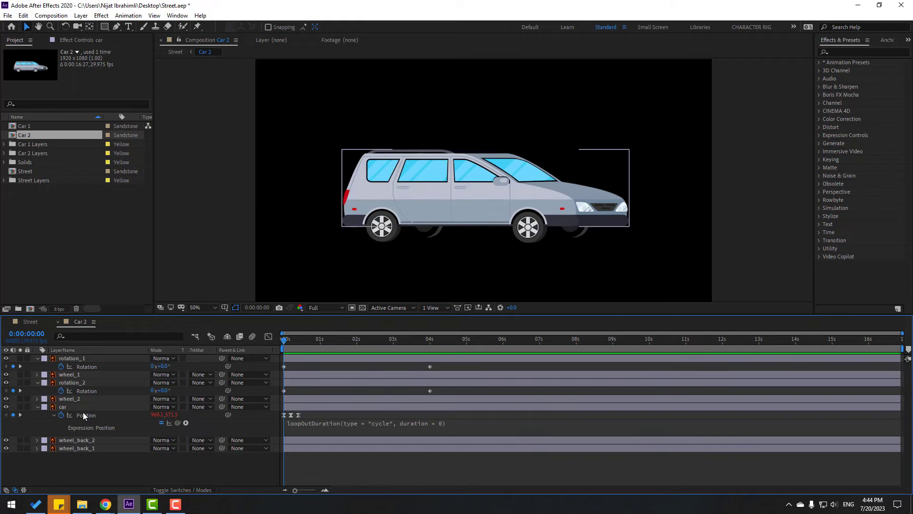
click(66, 407)
key(shift+r)
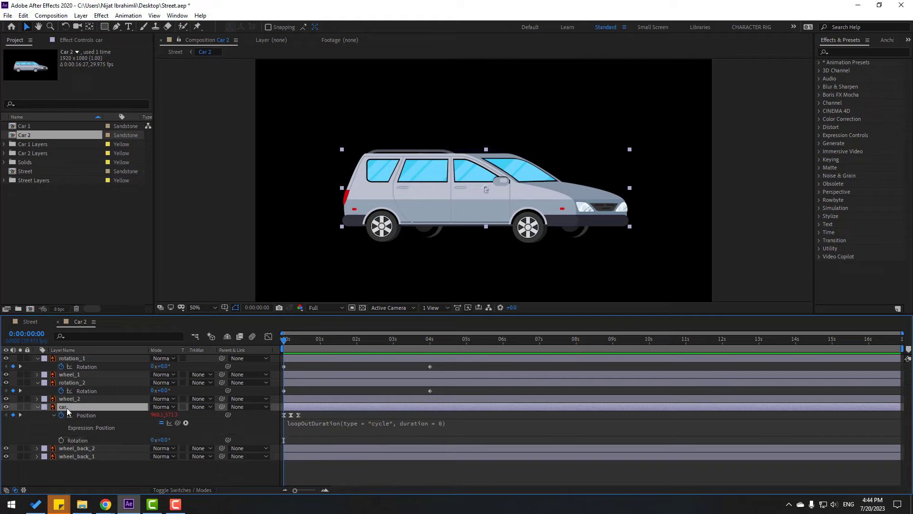
click(61, 440)
click(162, 440)
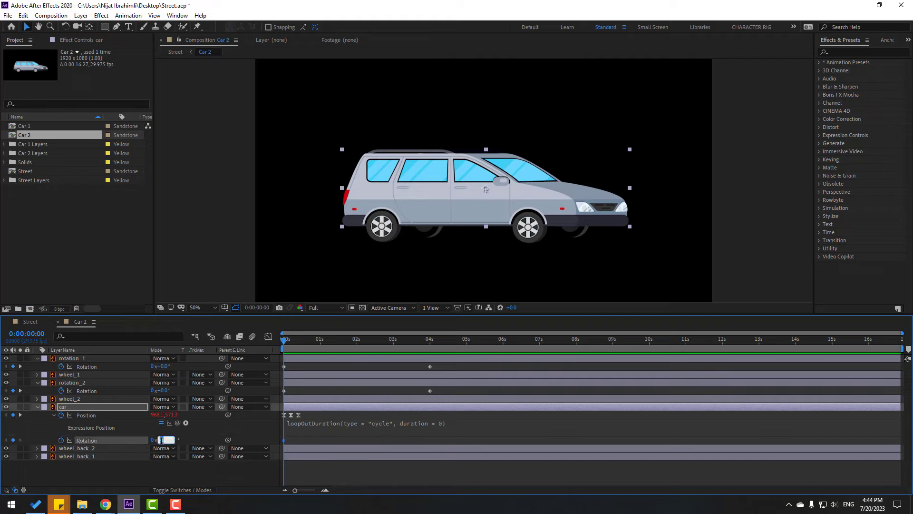
key(Down)
key(Down)
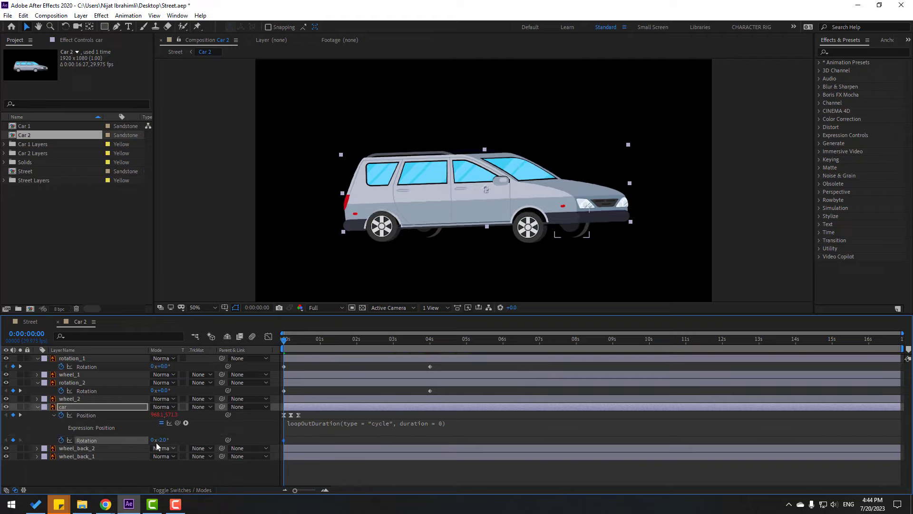
key(Up)
key(Return)
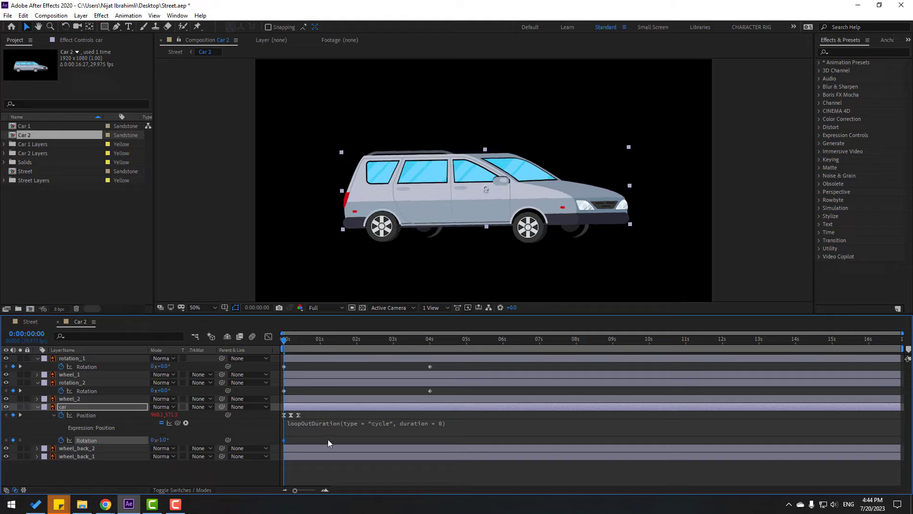
Set the car layer's Rotation to 1° at frame 3.
key(space)
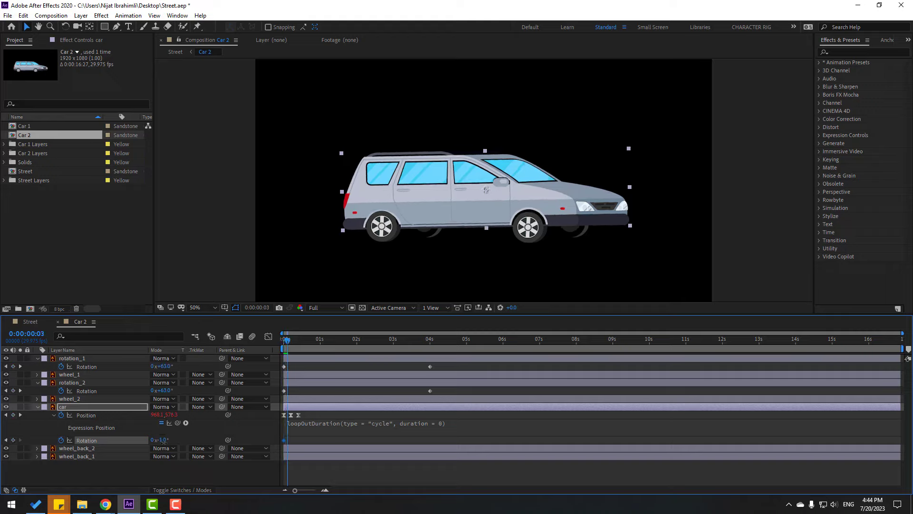
click(163, 440)
text(1)
key(Return)
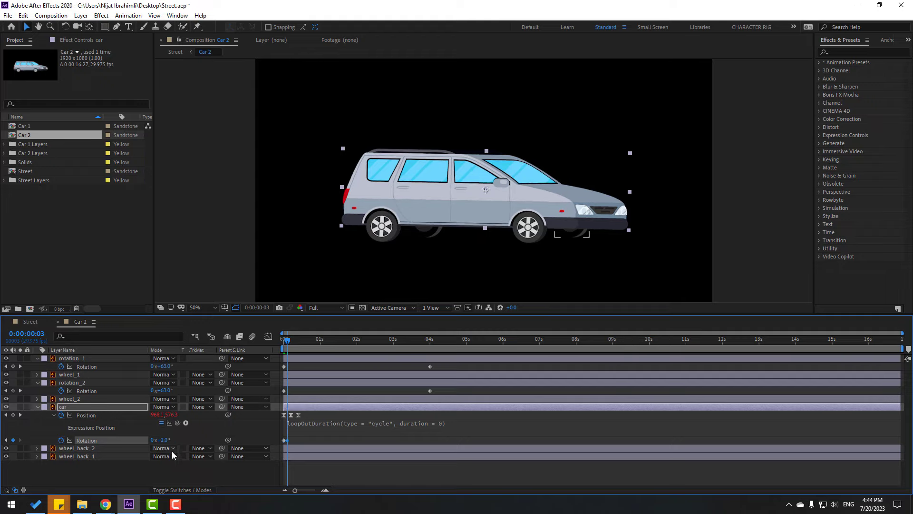
Advance 3 frames to frame 6 and set the car layer's Rotation to -1°.
key(Page_Down)
key(Page_Down)
key(Page_Down)
click(164, 440)
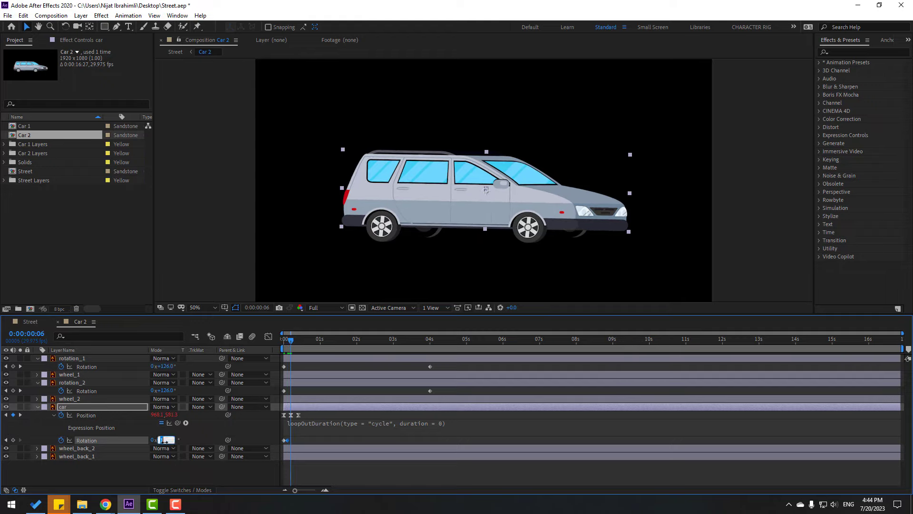
text(-1)
key(Return)
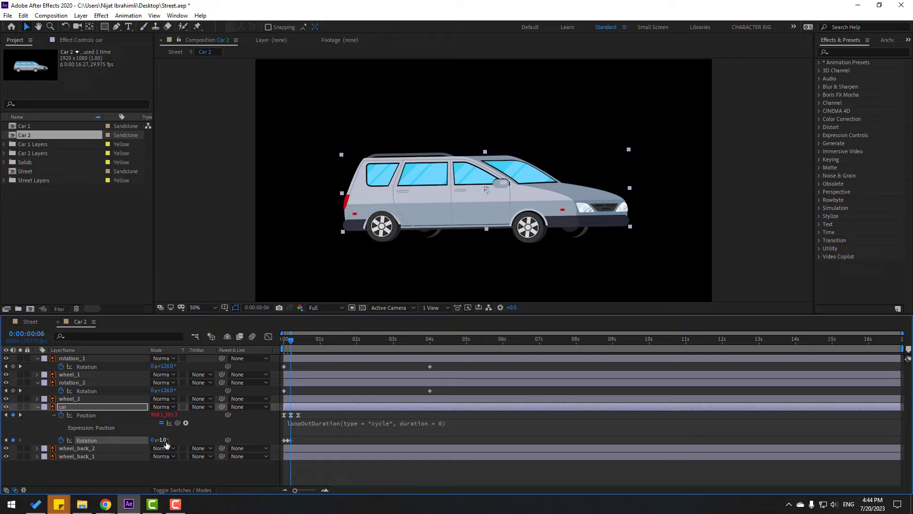
Set the car layer's Rotation to 1° at frame 9 and preview the rocking motion.
key(Page_Down)
key(Page_Down)
key(Page_Down)
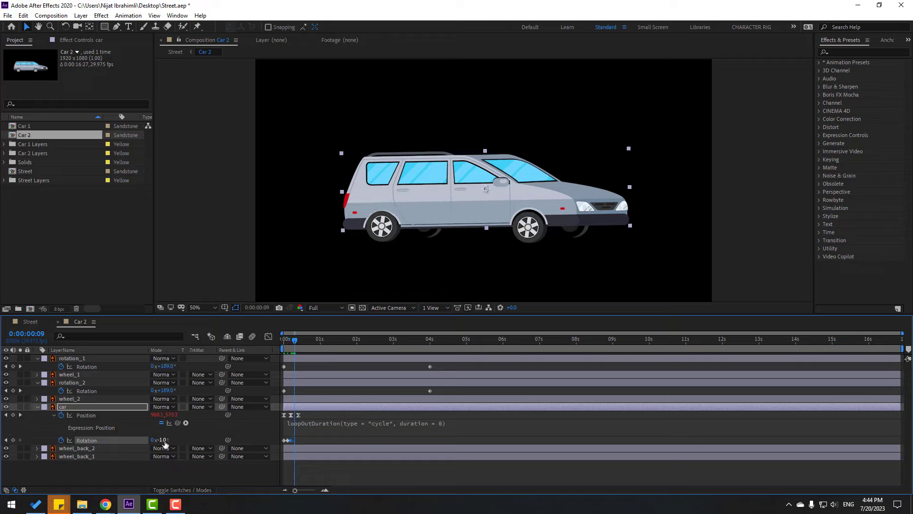
click(163, 440)
text(1)
key(Return)
key(space)
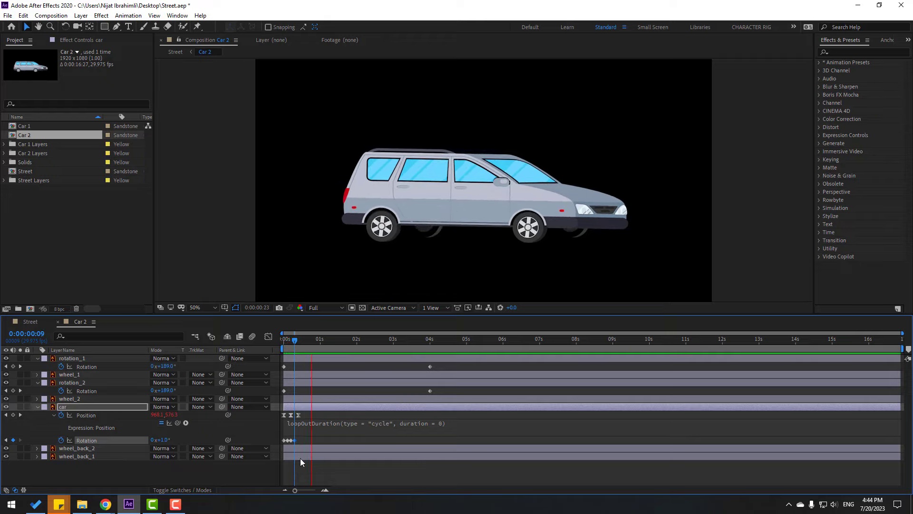
Apply Easy Ease to the car layer's four Rotation keyframes and stretch them proportionally so the last sits at about 1 second.
key(space)
mouse_move(301, 444)
mouse_down()
mouse_move(275, 436)
mouse_move(313, 441)
mouse_up()
key(space)
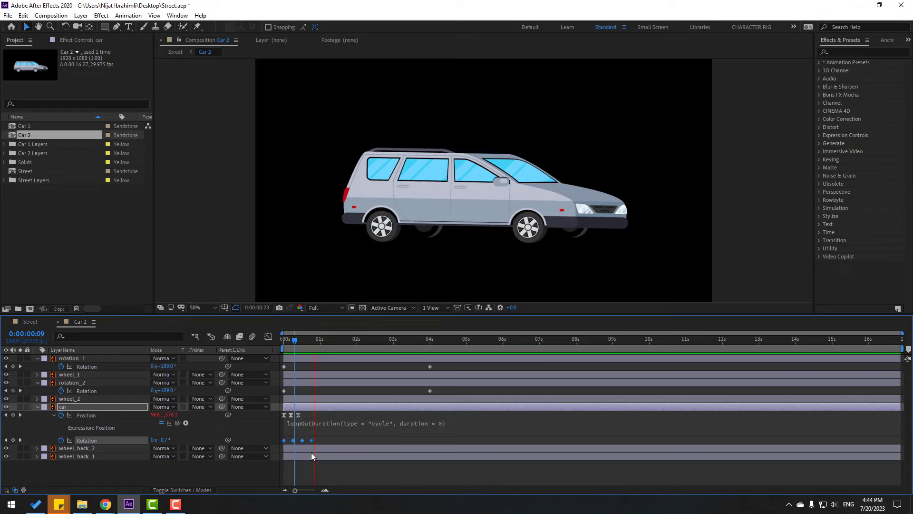
key(space)
right_click(312, 440)
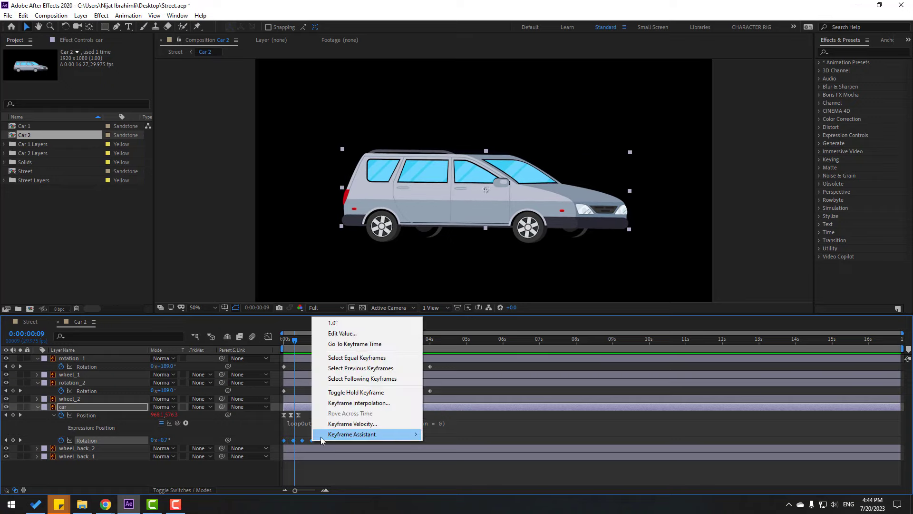
mouse_move(362, 434)
click(449, 373)
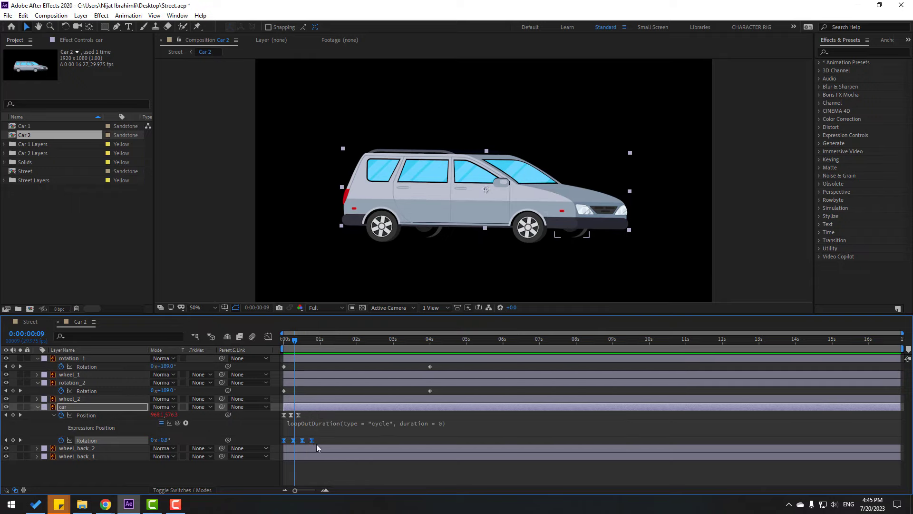
mouse_move(315, 444)
mouse_down()
mouse_move(274, 448)
mouse_move(319, 441)
mouse_up()
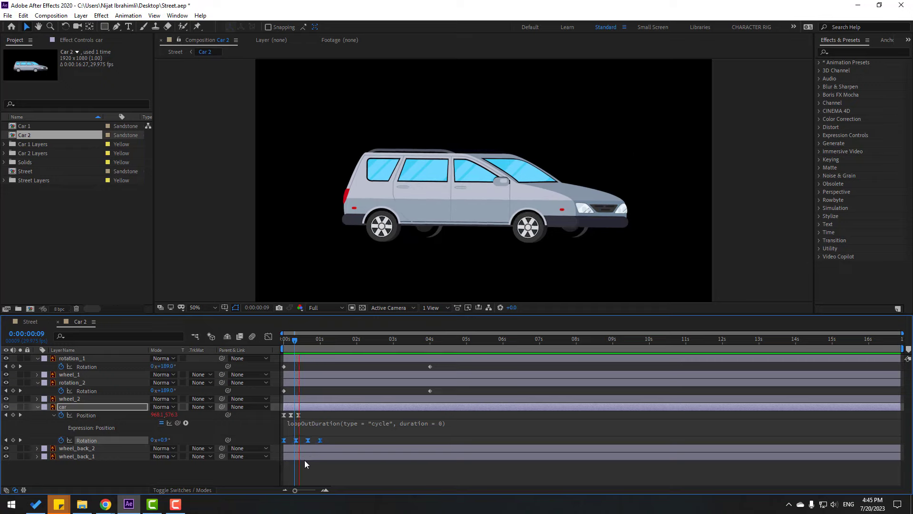
click(304, 460)
Set the car layer's Rotation to -1° at 0:00:01:09 to close the rocking cycle.
drag(320, 341, 333, 341)
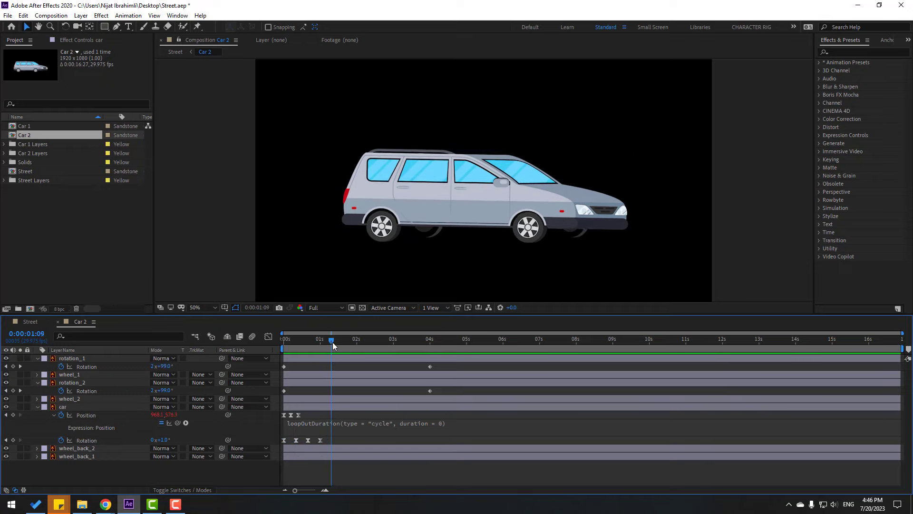
click(163, 439)
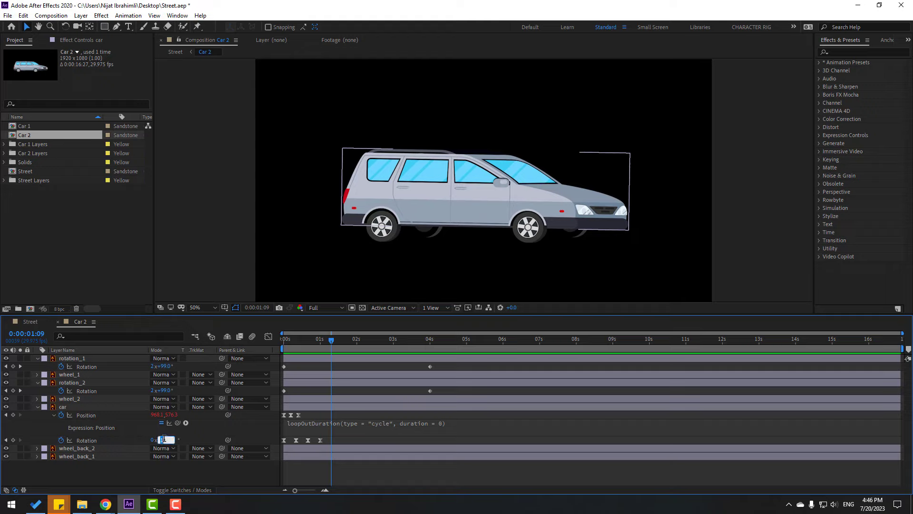
text(-1)
key(Return)
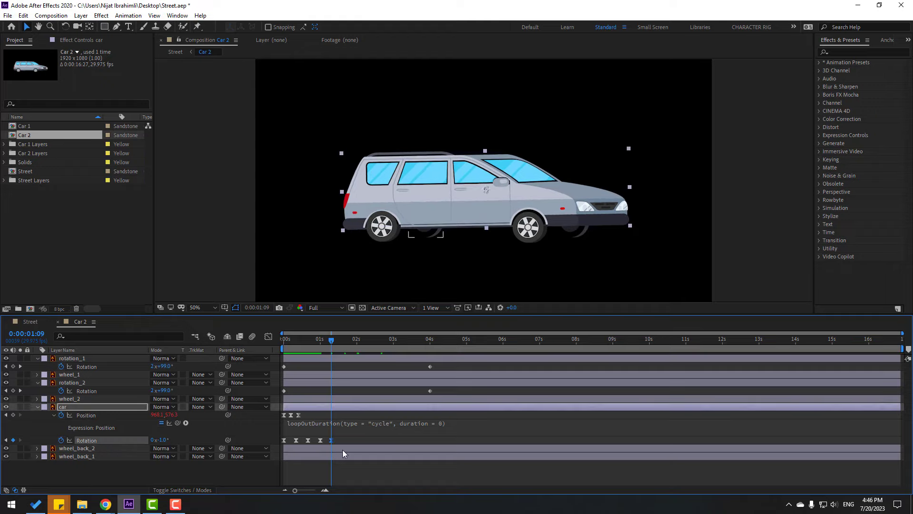
Extend the rocking by copying the car's Rotation keyframes and pasting them at 0:00:01:09, 0:00:02:18 and 0:00:03:27.
drag(343, 439, 273, 443)
drag(329, 340, 379, 343)
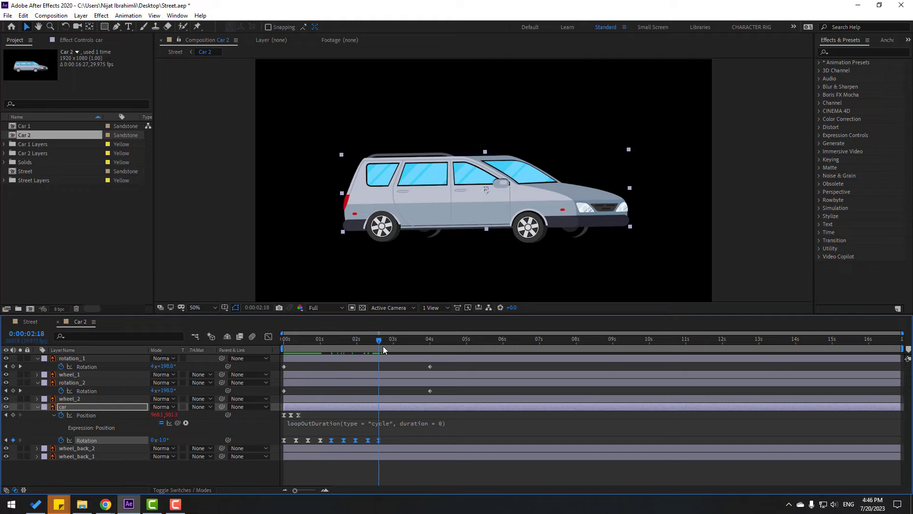
key(space)
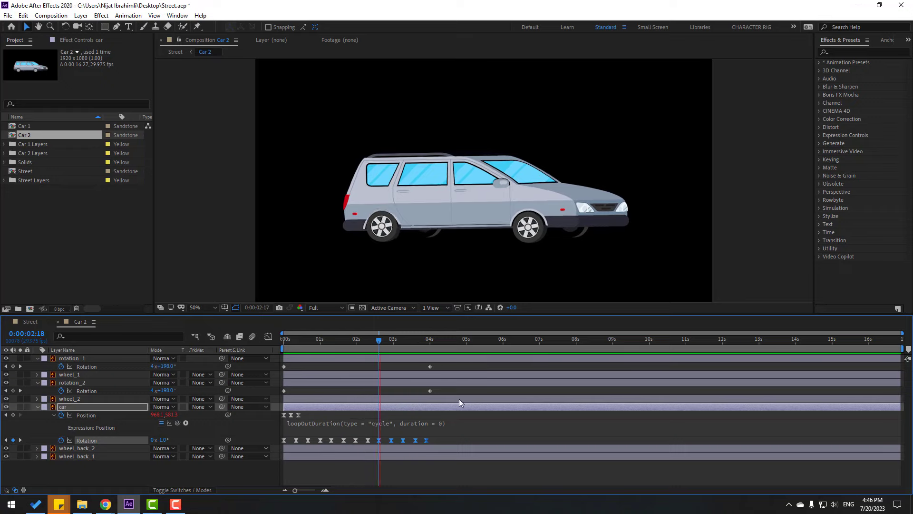
key(space)
drag(324, 443, 273, 444)
drag(402, 341, 427, 344)
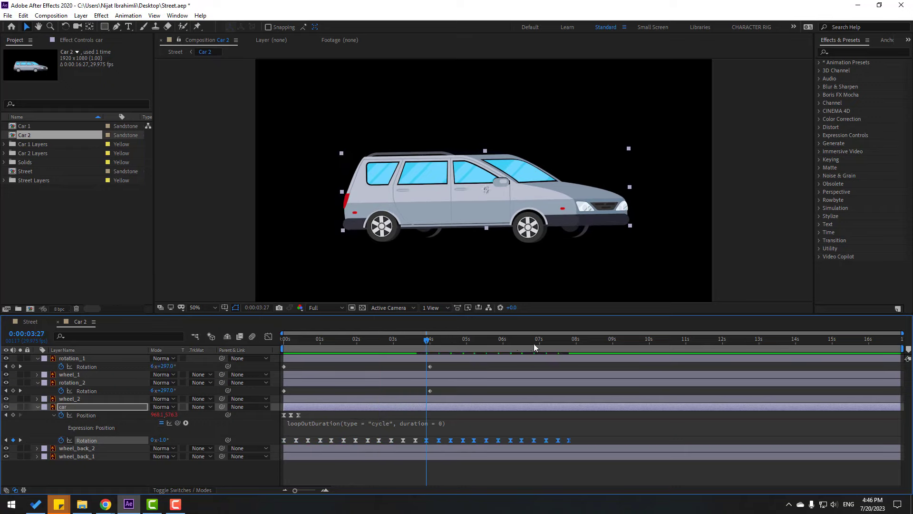
click(569, 342)
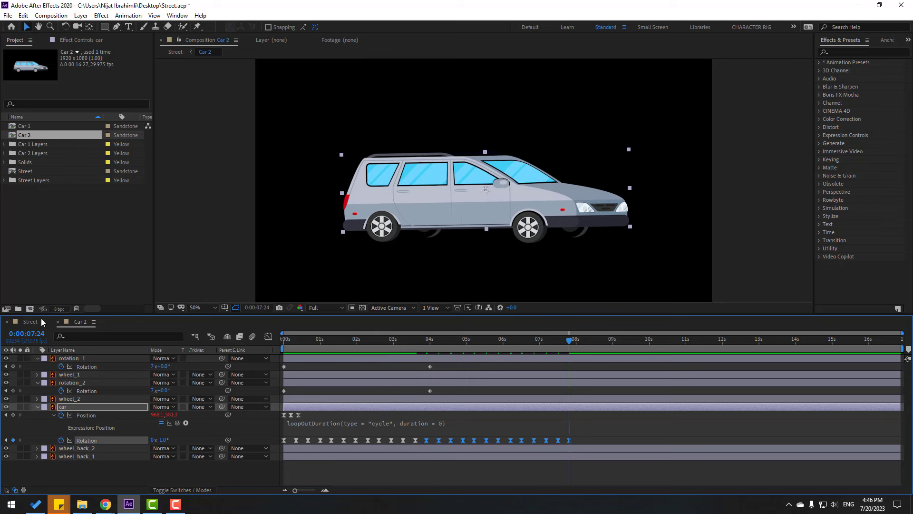
Switch to the Street composition and preview Car 2's rocking motion in the scene.
click(30, 322)
key(space)
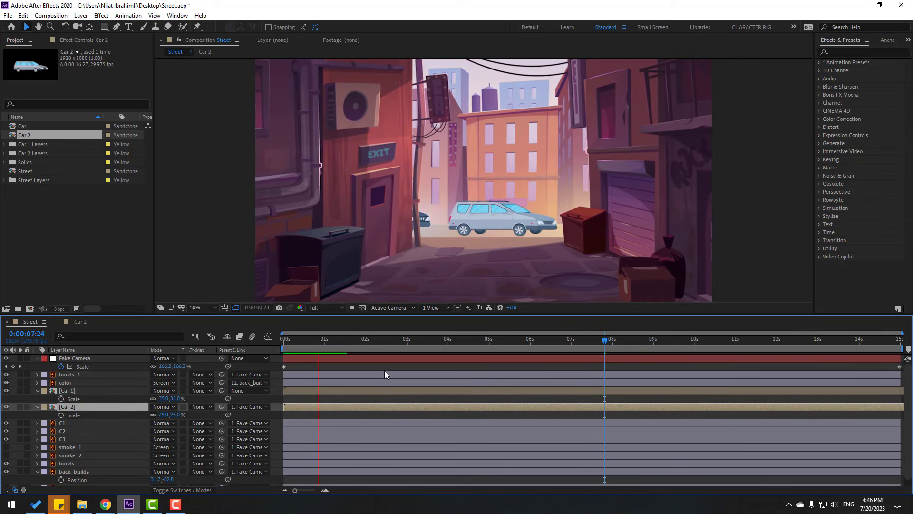
key(space)
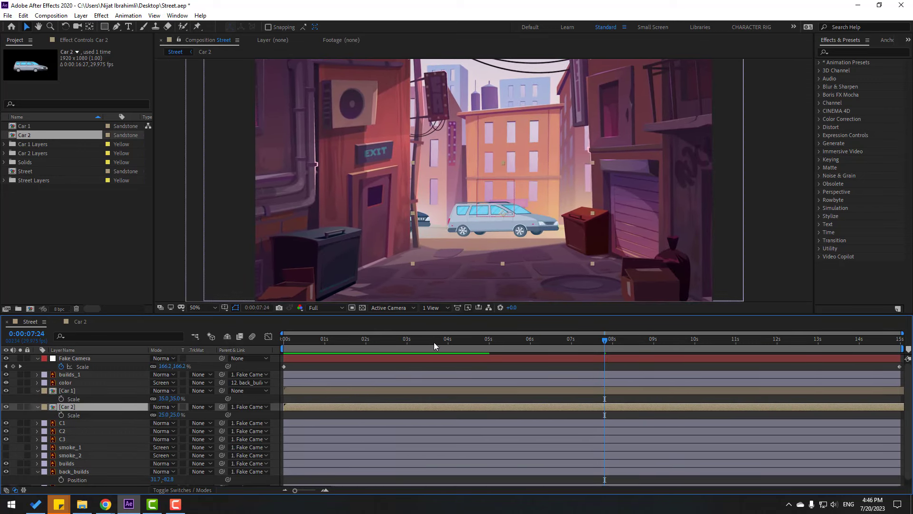
Keyframe Car 2's Position from behind the left building at 0 seconds to 475.7, 90.0 at 0:00:01:04, and preview the drive-by.
key(Home)
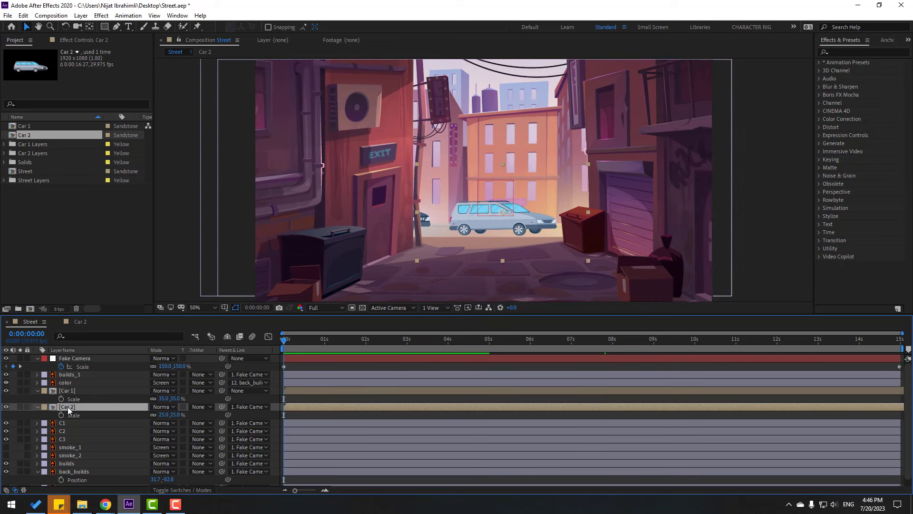
key(p)
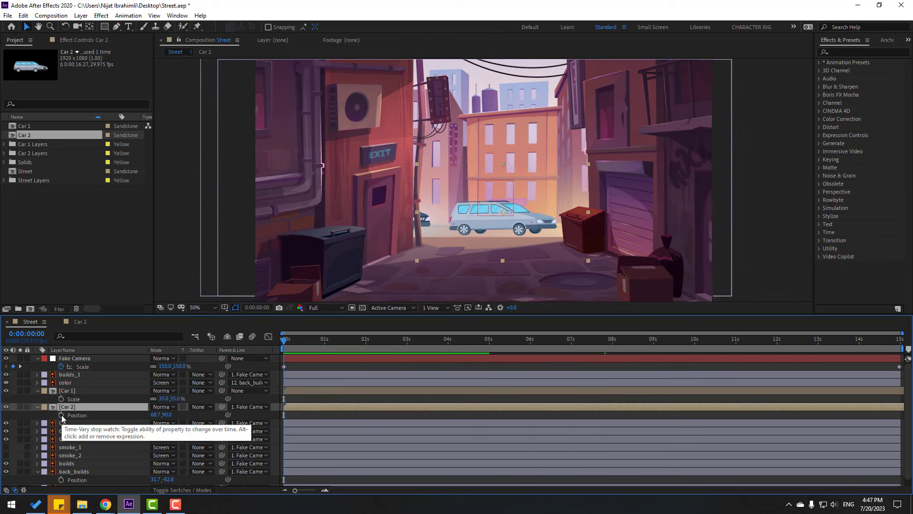
click(62, 415)
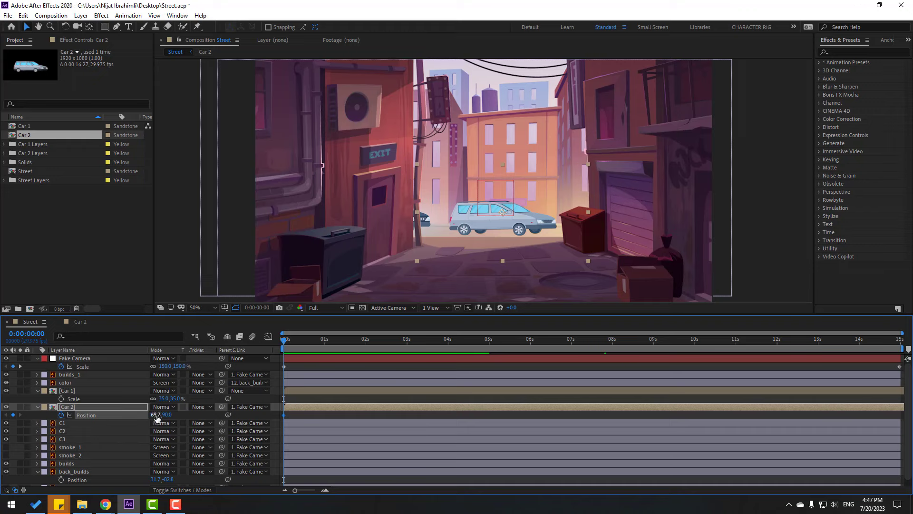
drag(161, 414, 2, 414)
drag(301, 341, 330, 341)
drag(162, 416, 534, 391)
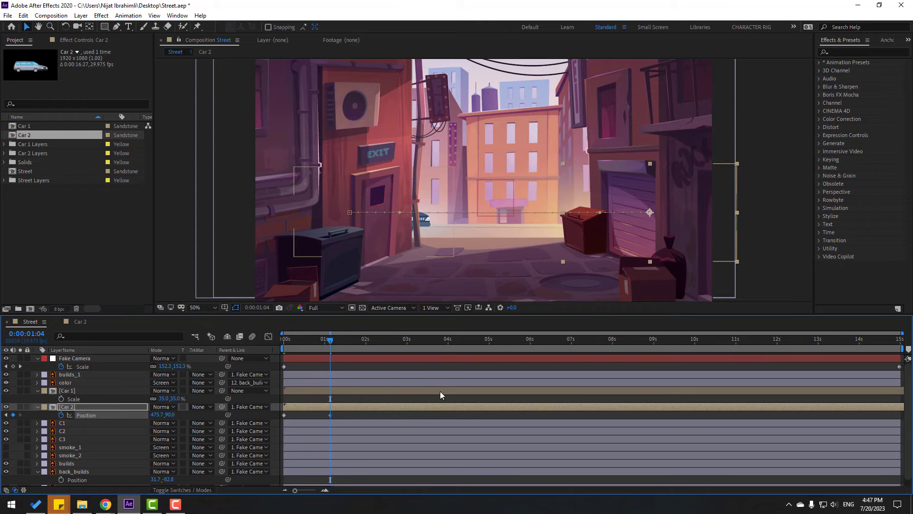
key(space)
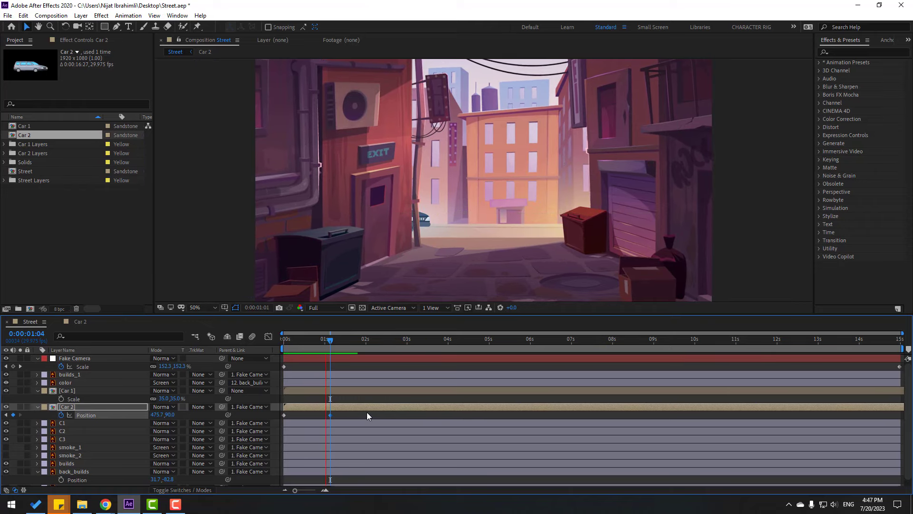
Hide Car 1 behind the left building by setting its Position to 361.0, 672.0, and preview the scene.
click(66, 402)
click(68, 392)
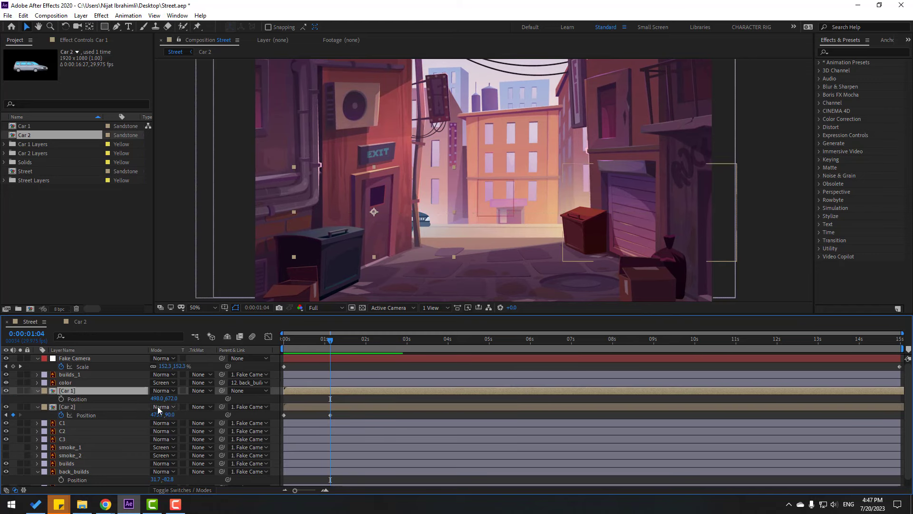
key(p)
drag(160, 399, 99, 399)
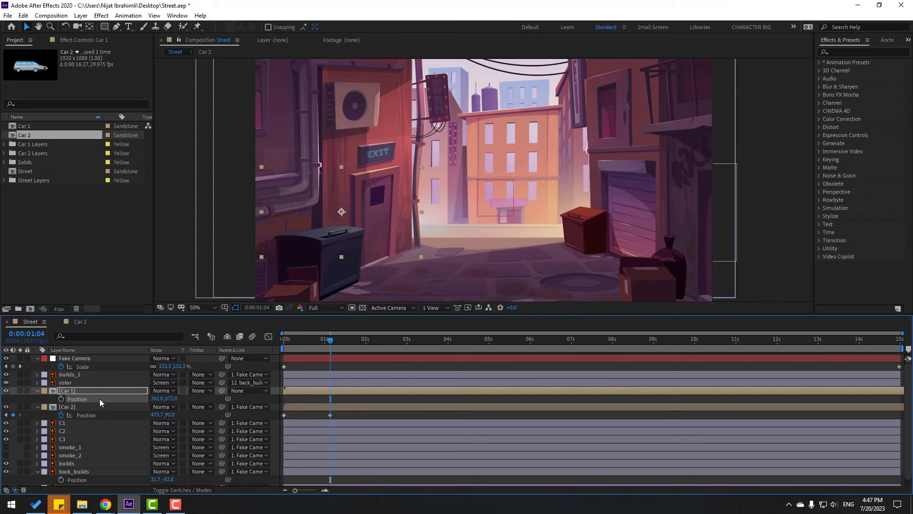
key(space)
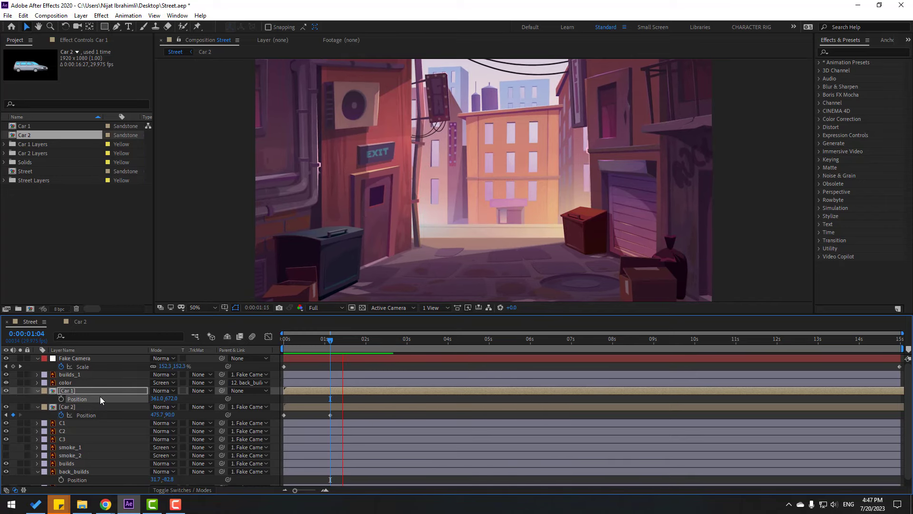
key(space)
key(space)
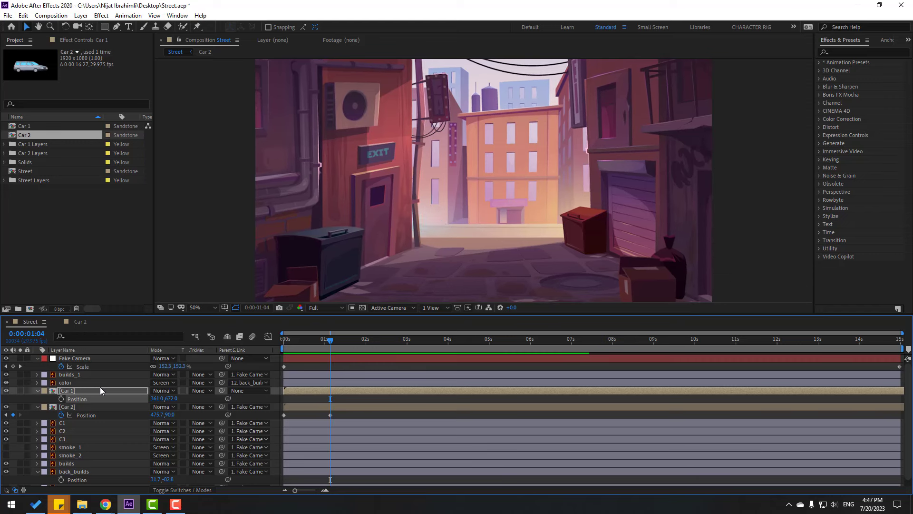
Open the Car 1 composition and return to its first frame.
click(328, 338)
drag(329, 339, 325, 338)
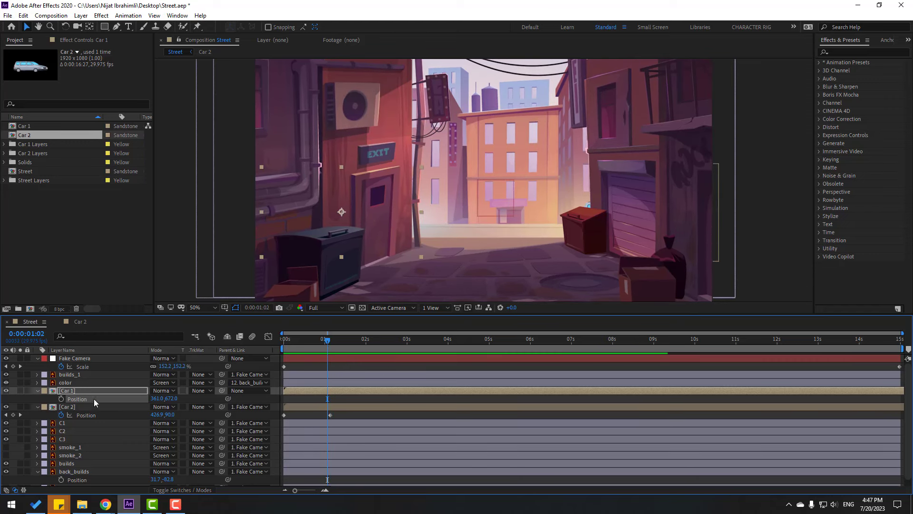
click(87, 401)
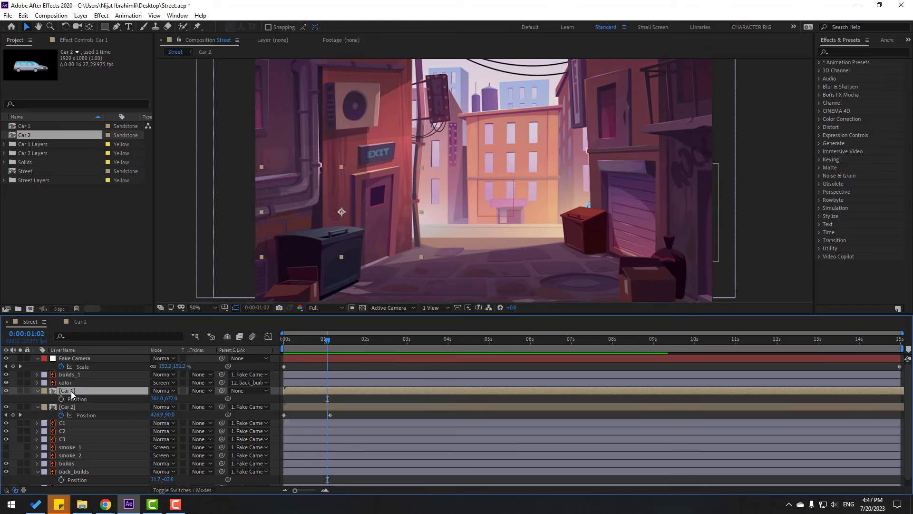
double_click(73, 392)
click(333, 339)
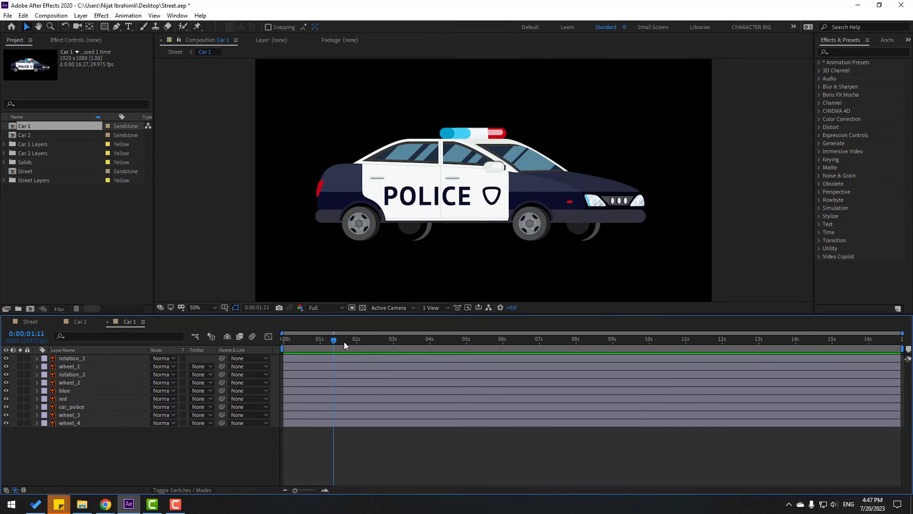
key(Home)
Duplicate the Car 1 composition in the project and rename the copy Car_last.
click(28, 125)
key(ctrl+d)
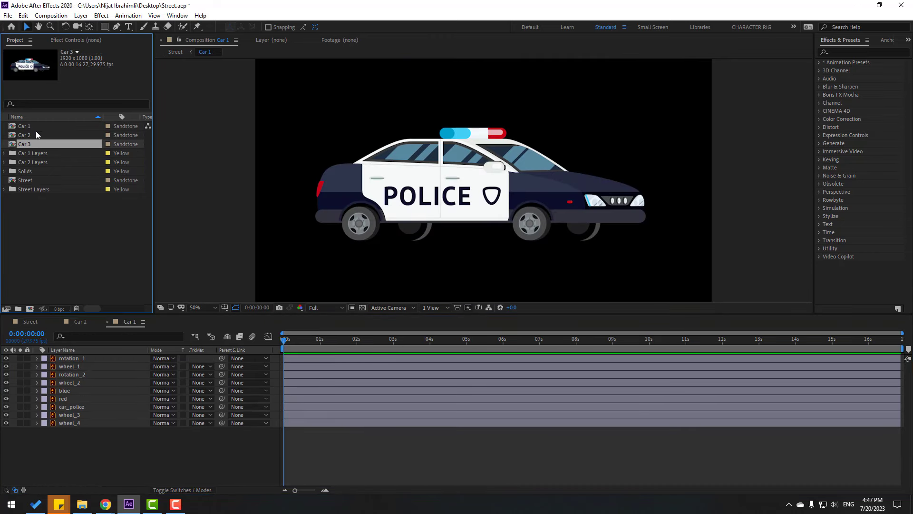
key(Return)
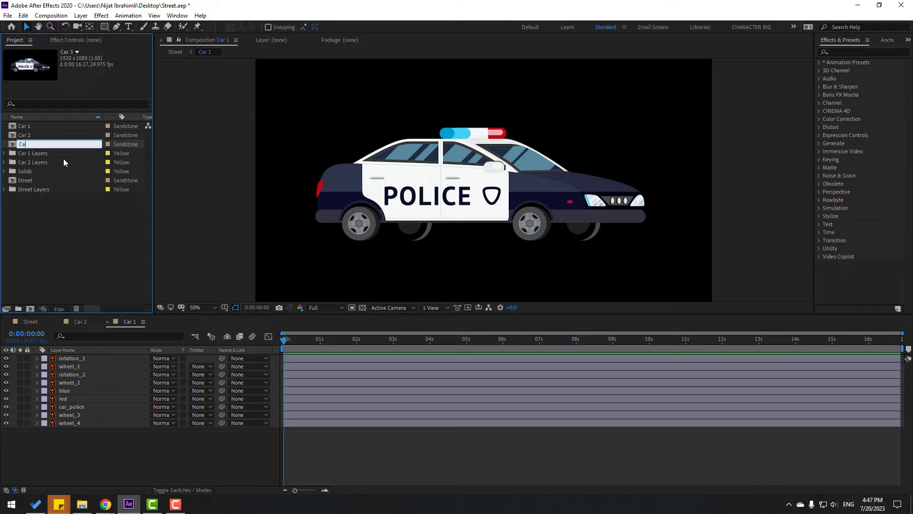
text(r_last)
key(Return)
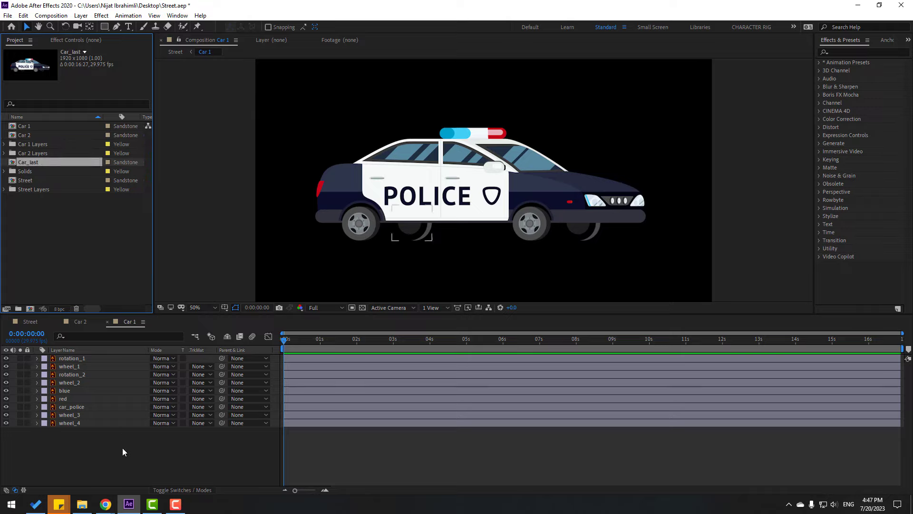
Add Rotation keyframes at 0 seconds to the rotation_1 and rotation_2 wheel layers of the police car.
click(107, 452)
click(72, 360)
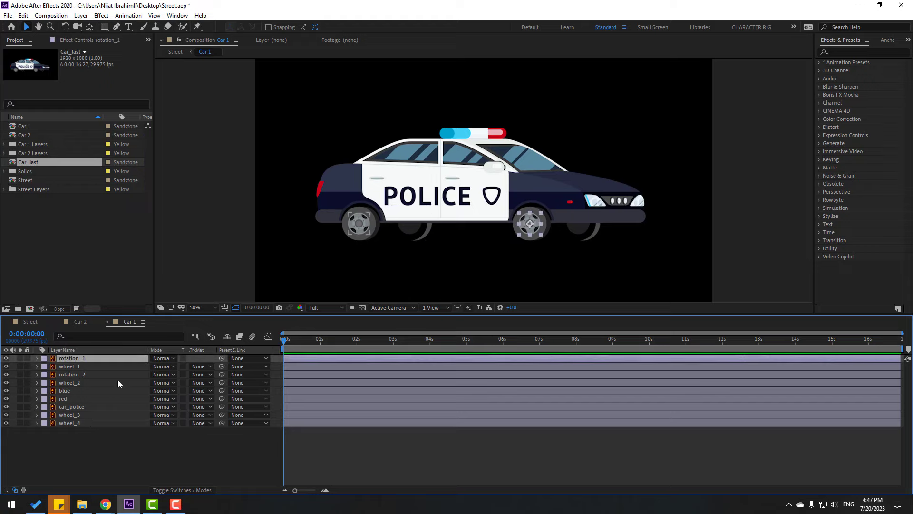
ctrl+click(75, 375)
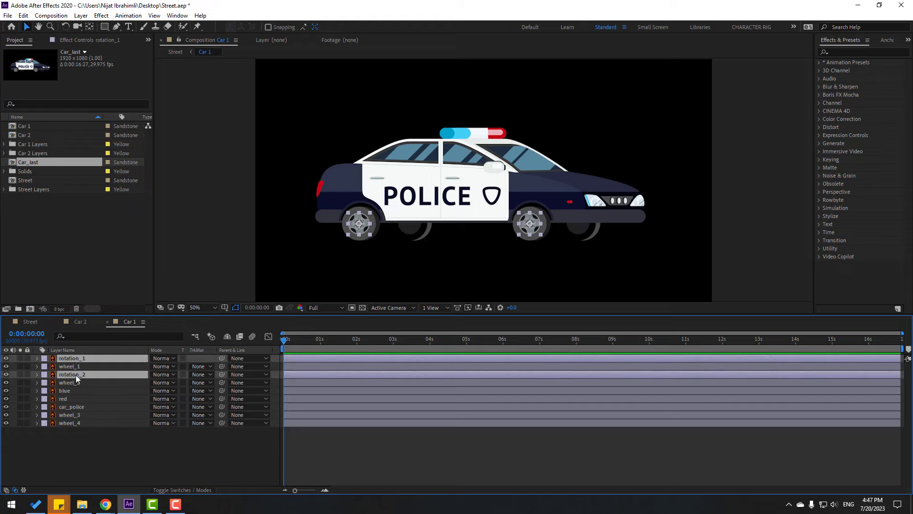
key(r)
click(61, 366)
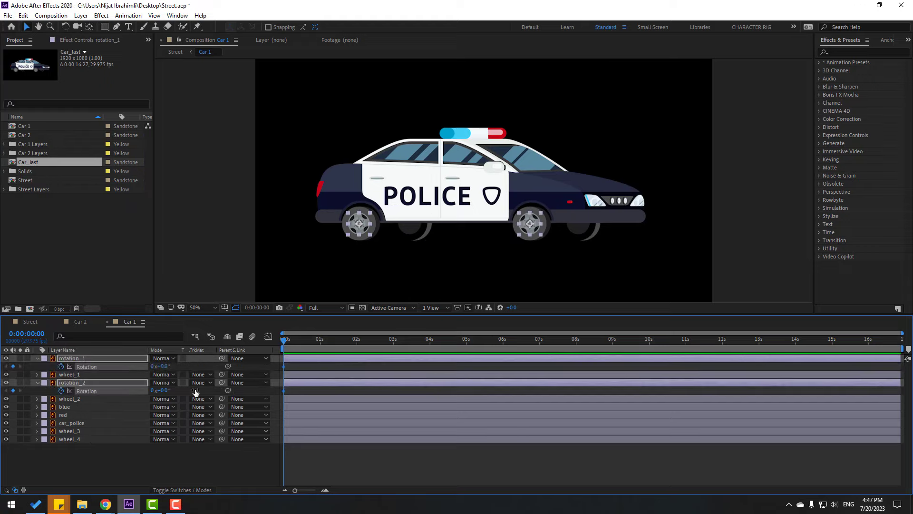
Set the Rotation of rotation_1 and rotation_2 to 7 revolutions at 0:00:02:28 and preview the spinning wheels.
drag(361, 340, 391, 341)
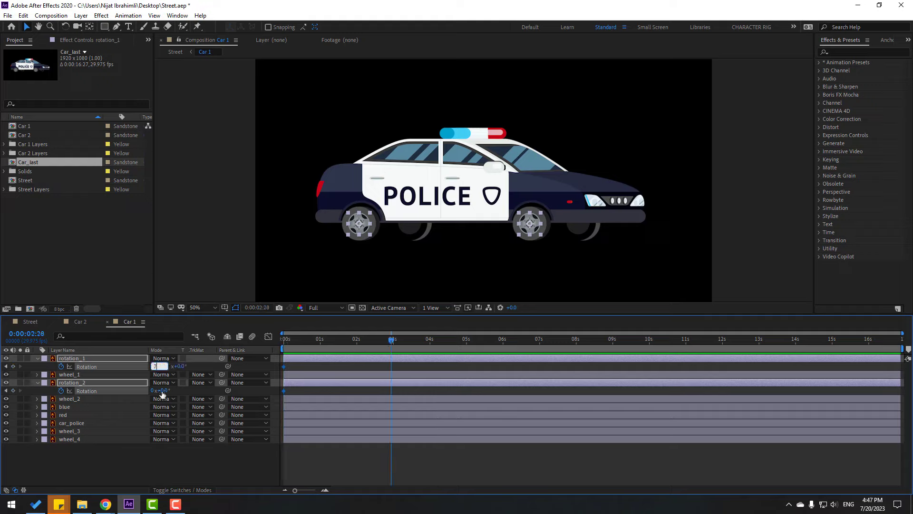
text(7)
key(Return)
key(Home)
key(space)
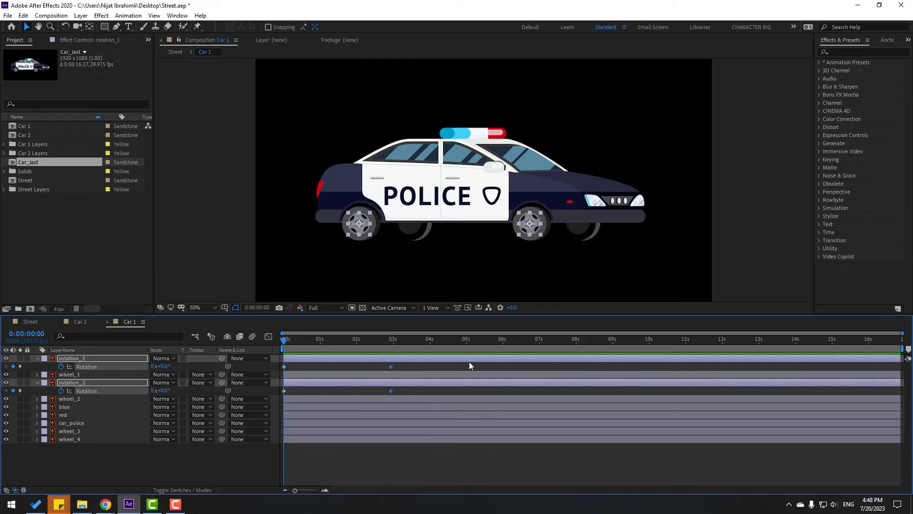
key(space)
Copy the car layer's Rotation keyframes from Car 2 onto car_police in Car 1 at 0 seconds and preview the motion.
click(77, 321)
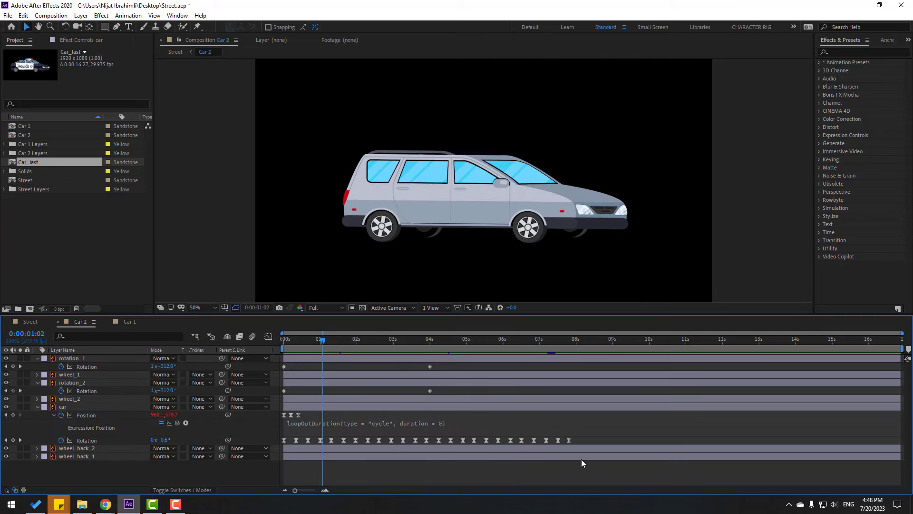
drag(581, 443, 287, 441)
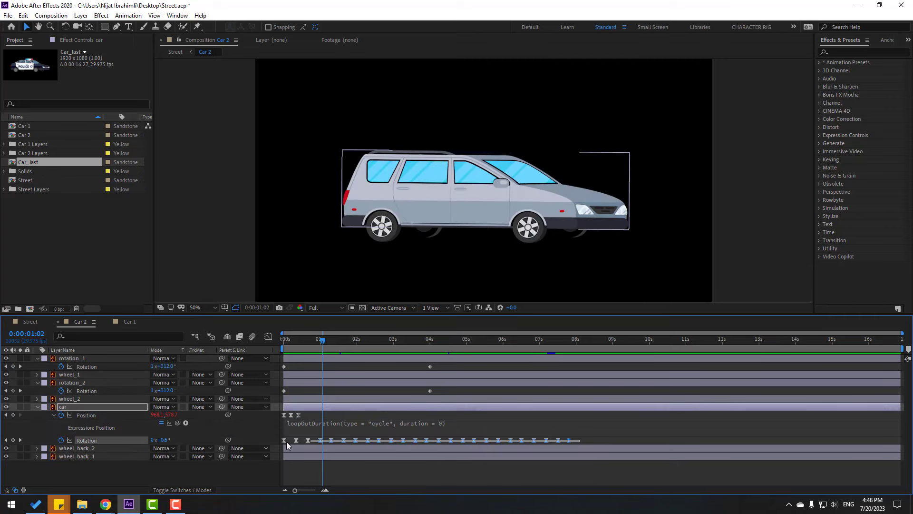
click(128, 323)
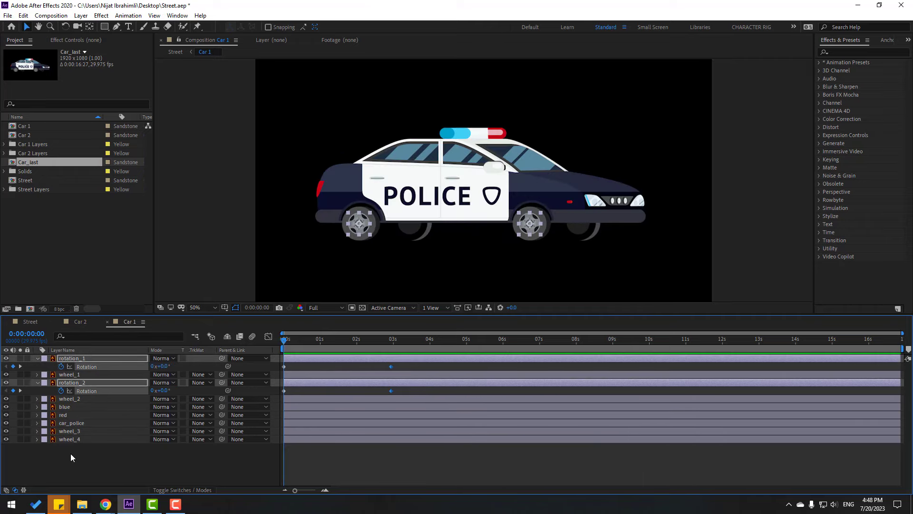
click(71, 423)
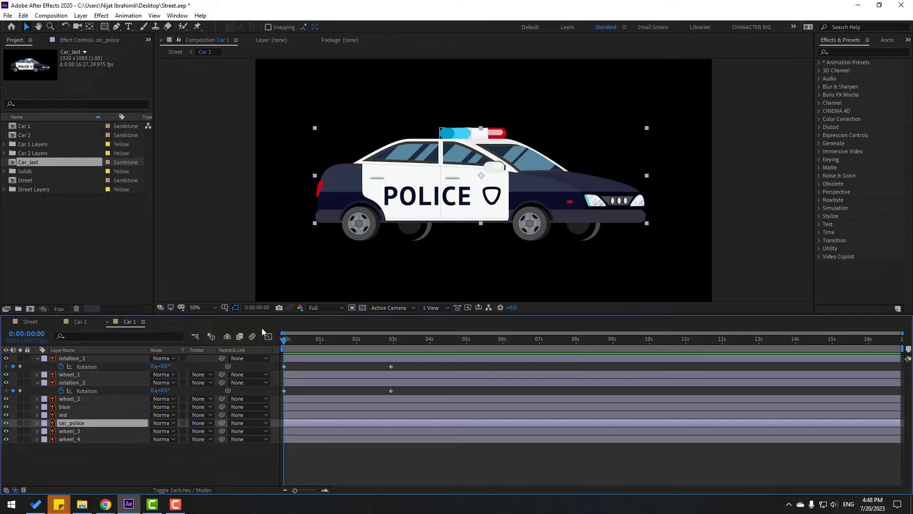
click(304, 397)
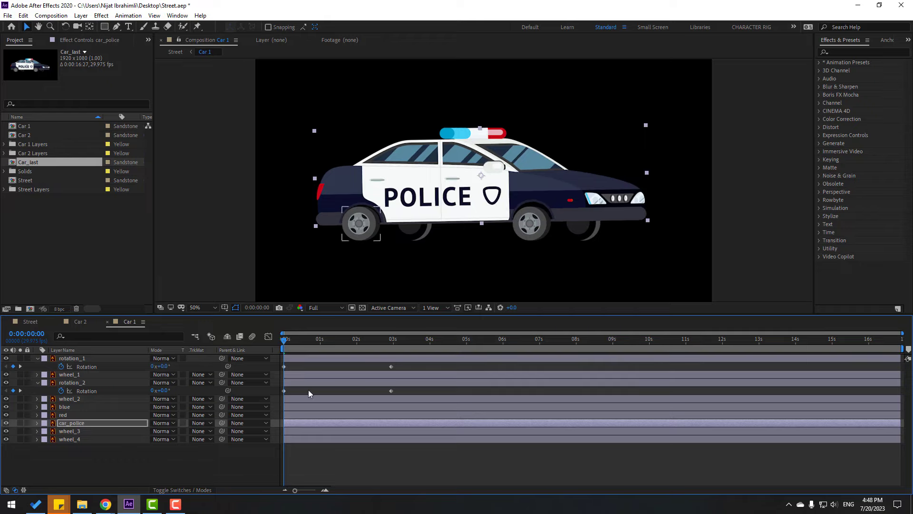
key(space)
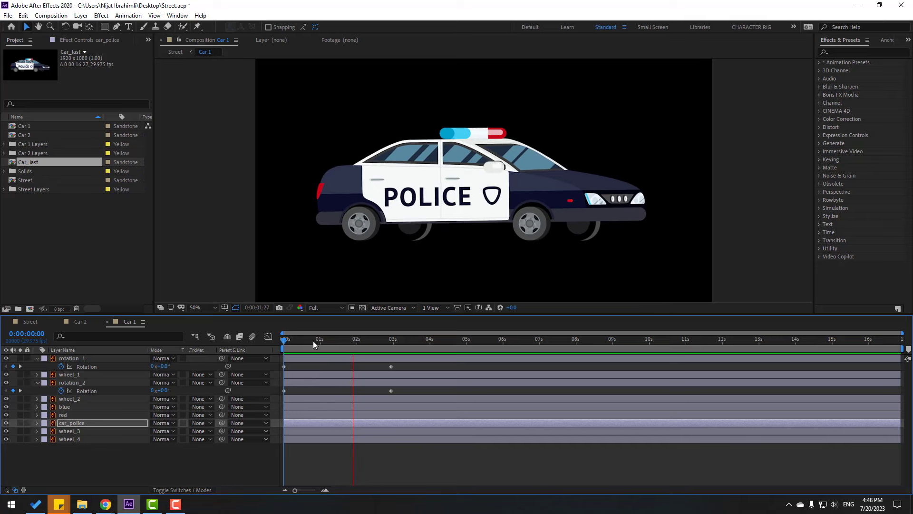
key(space)
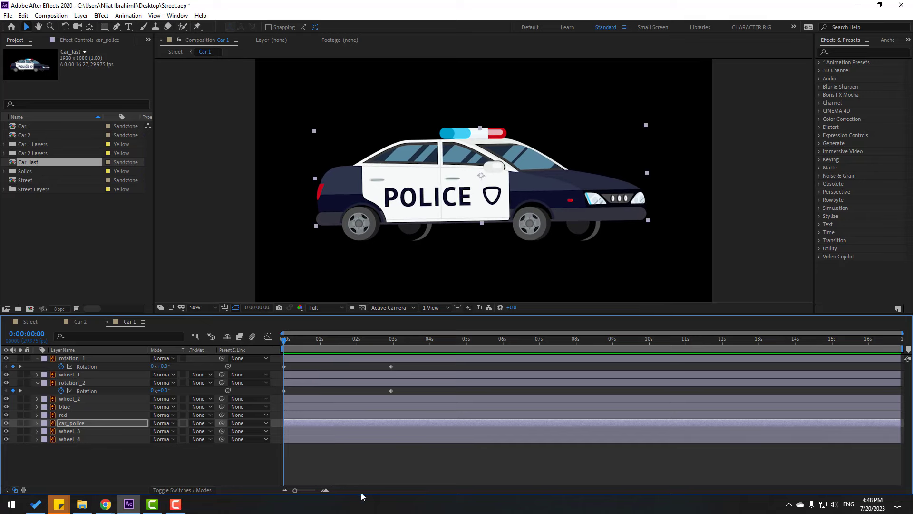
Reveal car_police's Rotation keyframes, compress their spacing slightly, preview the rocking and return to the first frame.
key(r)
drag(576, 431, 323, 435)
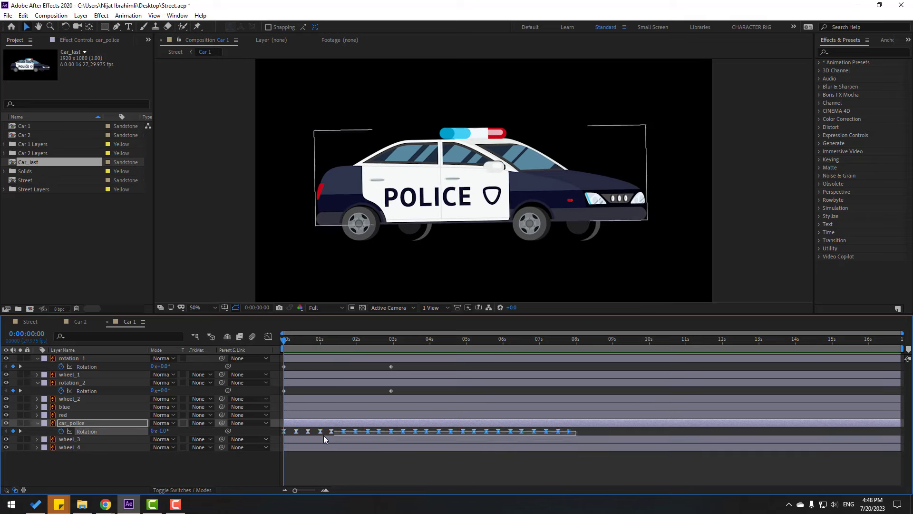
drag(569, 432, 566, 432)
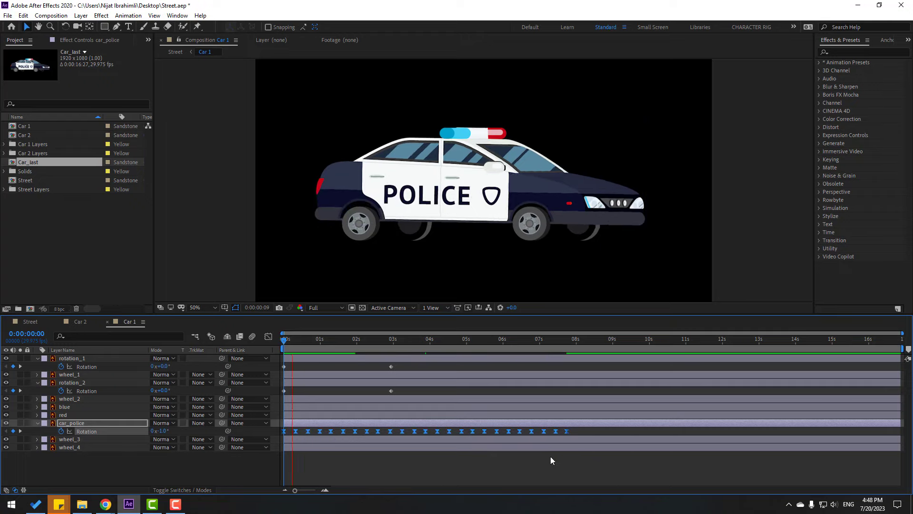
click(311, 343)
drag(311, 344, 265, 343)
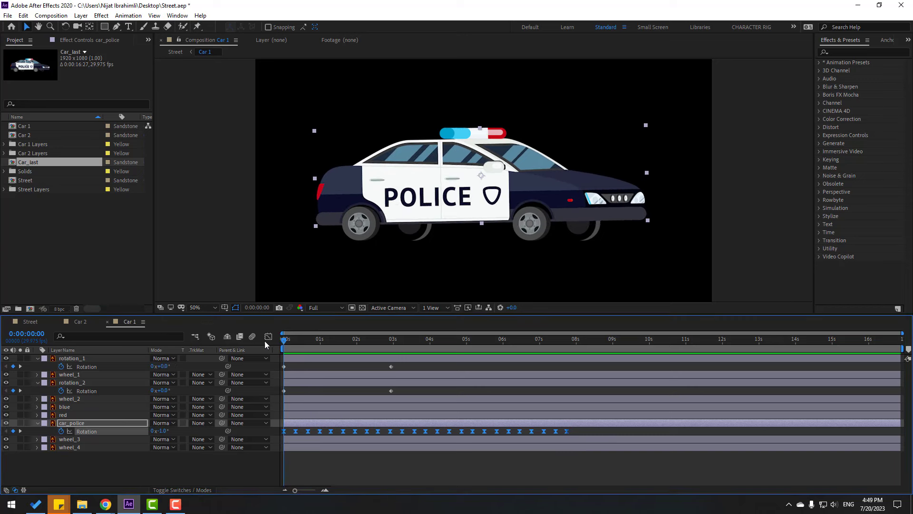
Add a Position keyframe to car_police at 0 seconds and nudge the body to 943.2, 508.6.
click(66, 426)
key(shift+p)
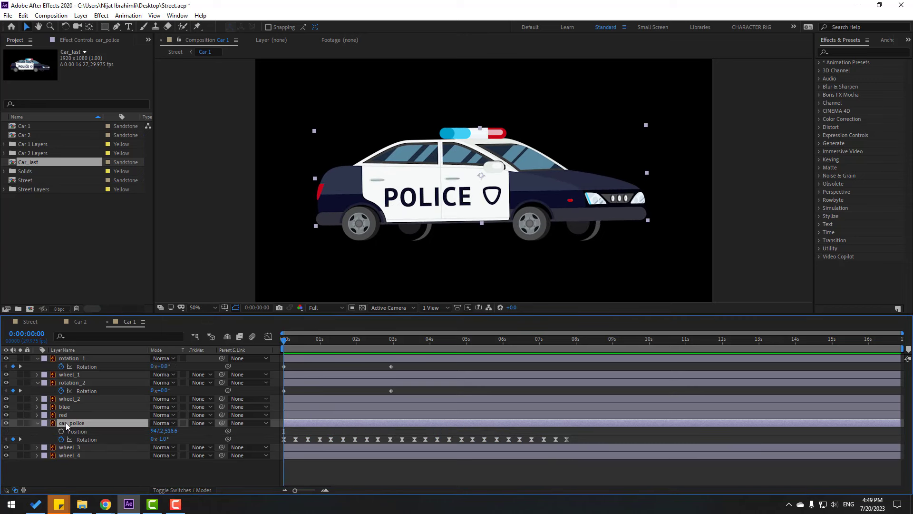
click(61, 431)
key(Up)
key(Up)
key(Up)
key(Up)
key(Up)
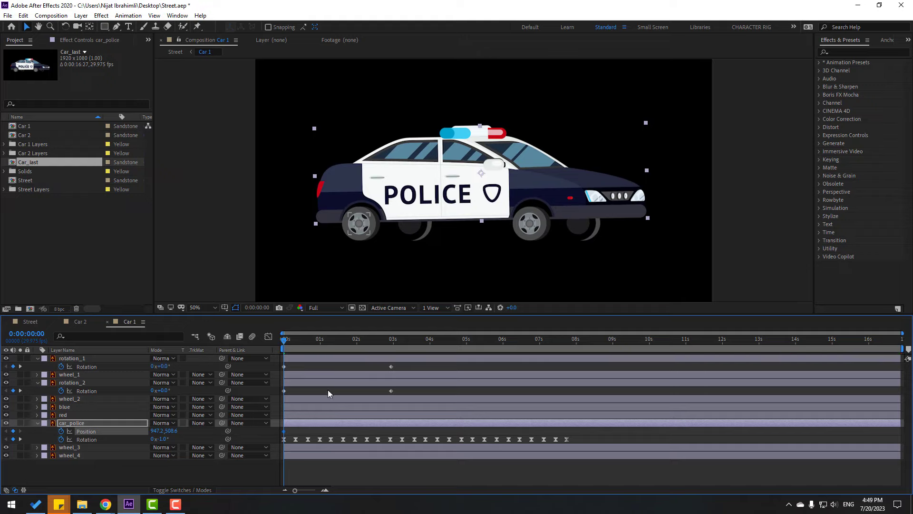
key(Left)
key(Left)
key(Left)
key(Left)
key(Left)
key(Left)
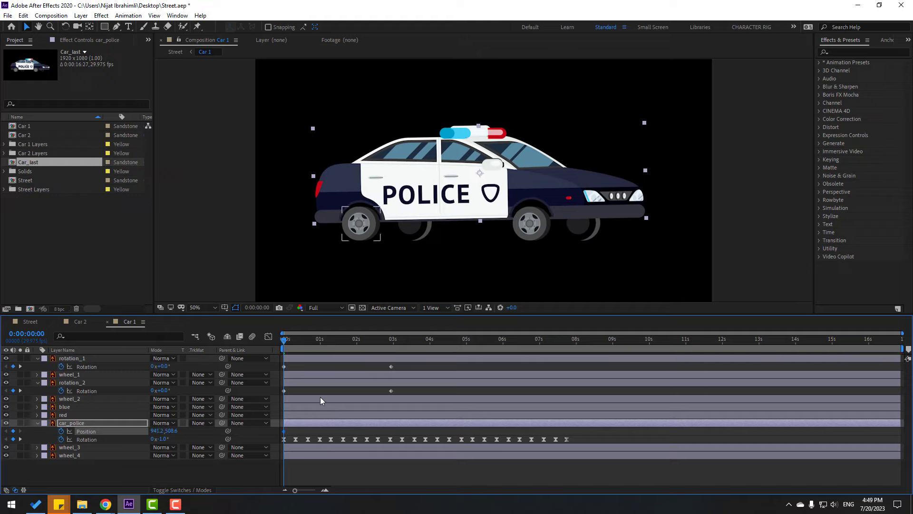
key(Right)
key(Right)
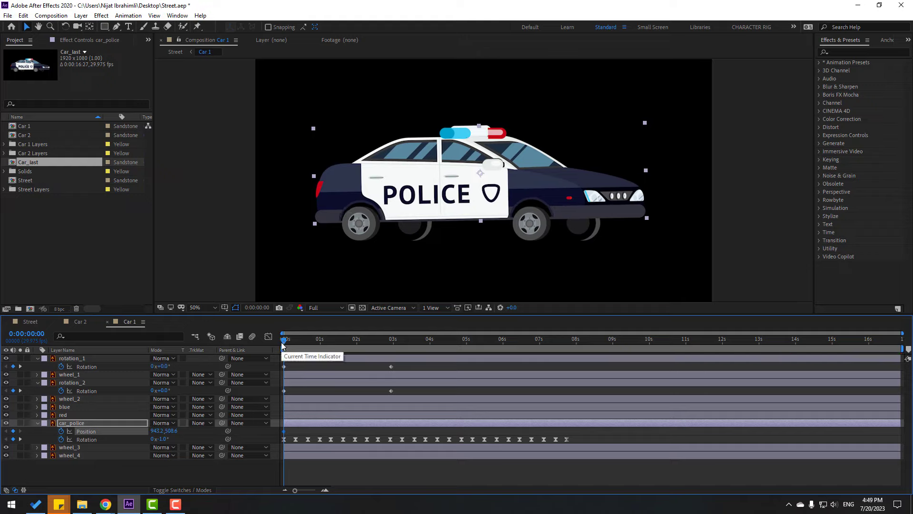
Lower the car_police body to Position 943.2, 532.6 at 0:00:00:06.
key(space)
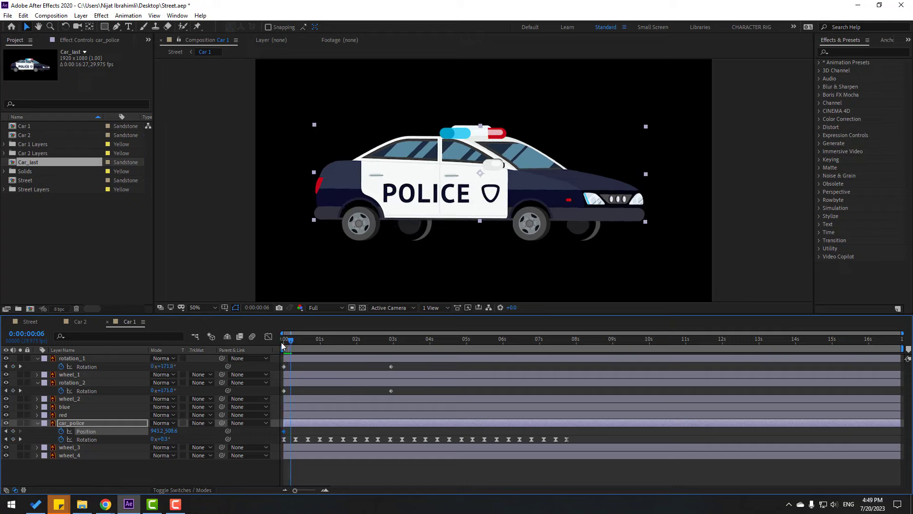
key(Down)
key(Down)
key(Down)
key(Down)
key(Down)
key(Down)
key(Down)
key(Down)
key(Down)
key(Down)
key(Down)
key(Down)
key(Down)
key(Down)
key(Down)
key(Down)
key(Down)
key(Down)
key(Down)
key(Down)
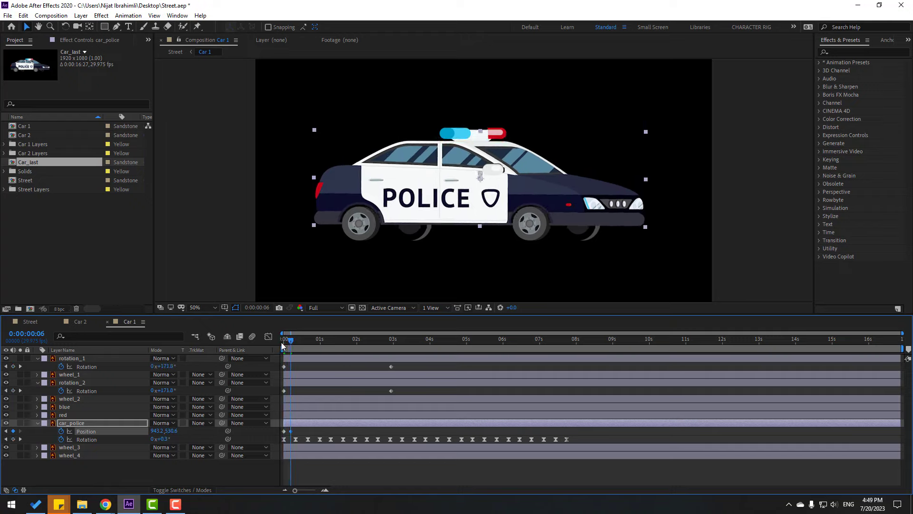
key(Down)
key(Down)
Repeat car_police's first Position keyframe at 0:00:00:12, apply Easy Ease to all three Position keyframes and preview.
key(space)
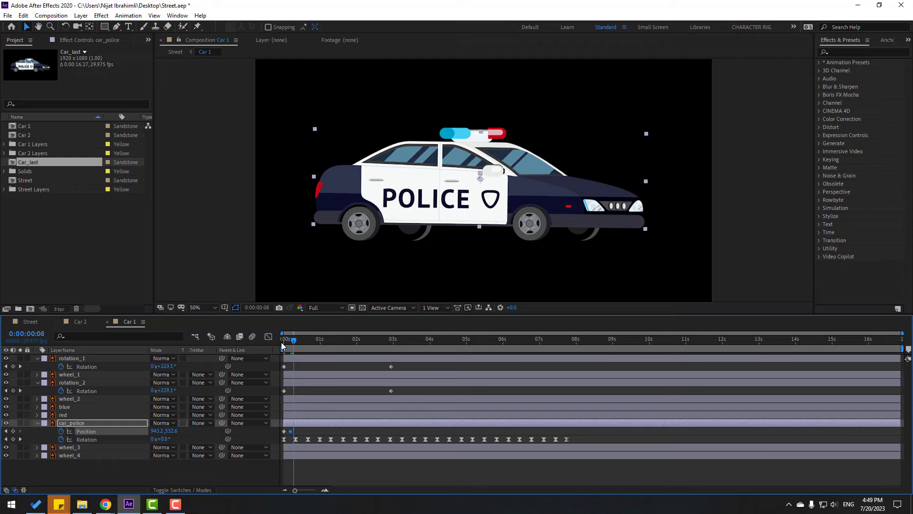
right_click(285, 431)
mouse_move(362, 424)
click(438, 361)
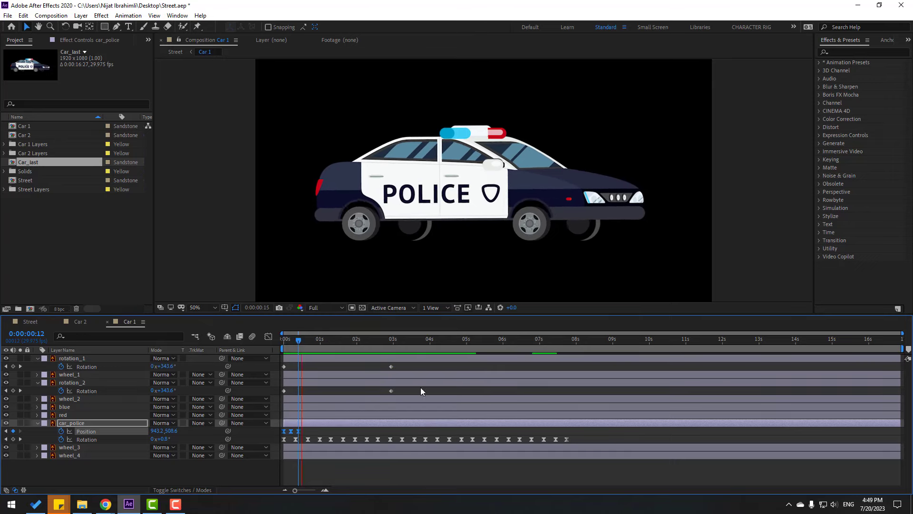
key(space)
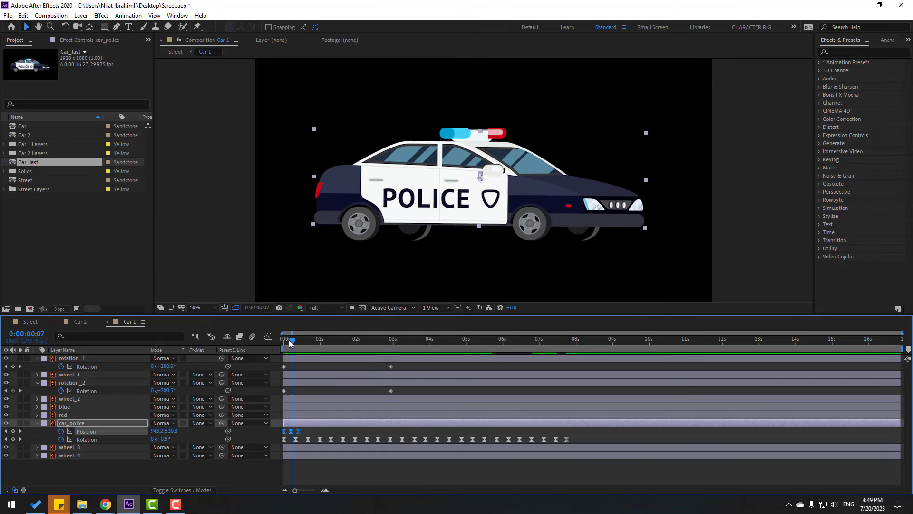
Set the middle Position keyframe of car_police at 0:00:00:06 to 943.2, 526.6 and preview the bounce.
click(301, 465)
click(290, 431)
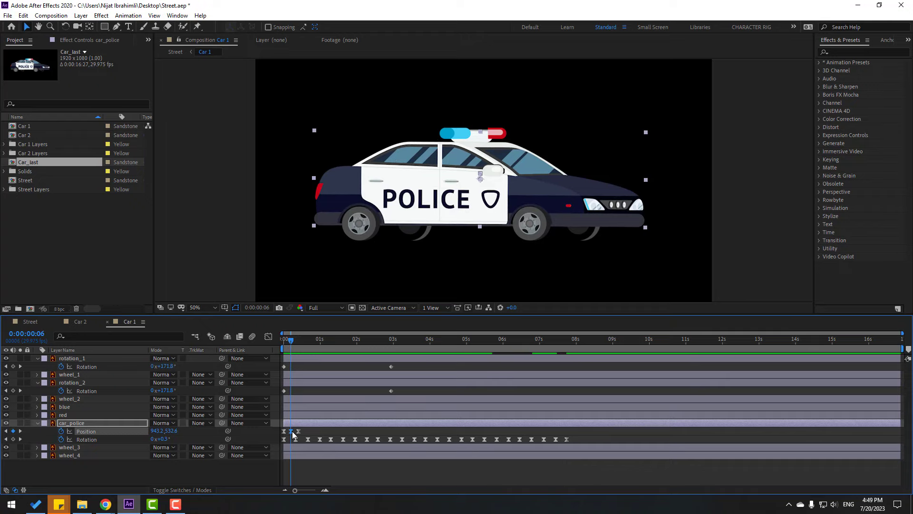
key(space)
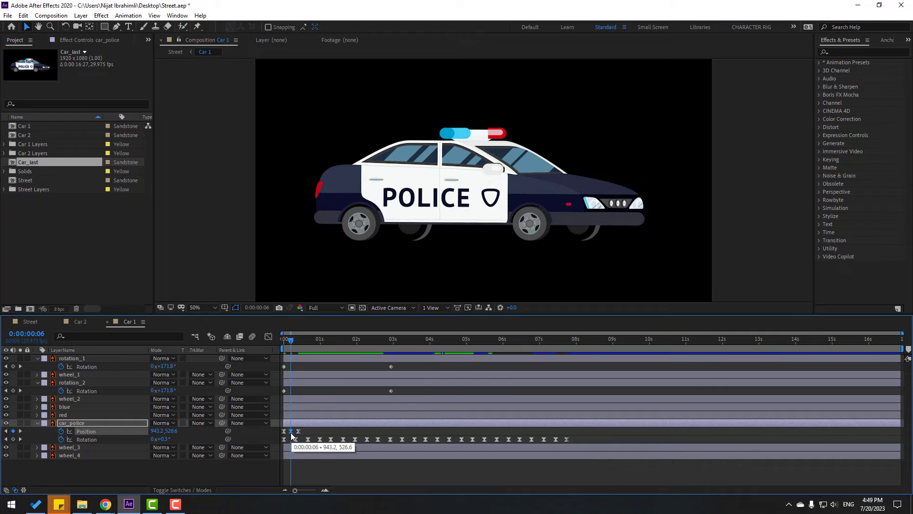
drag(296, 343, 284, 344)
click(143, 486)
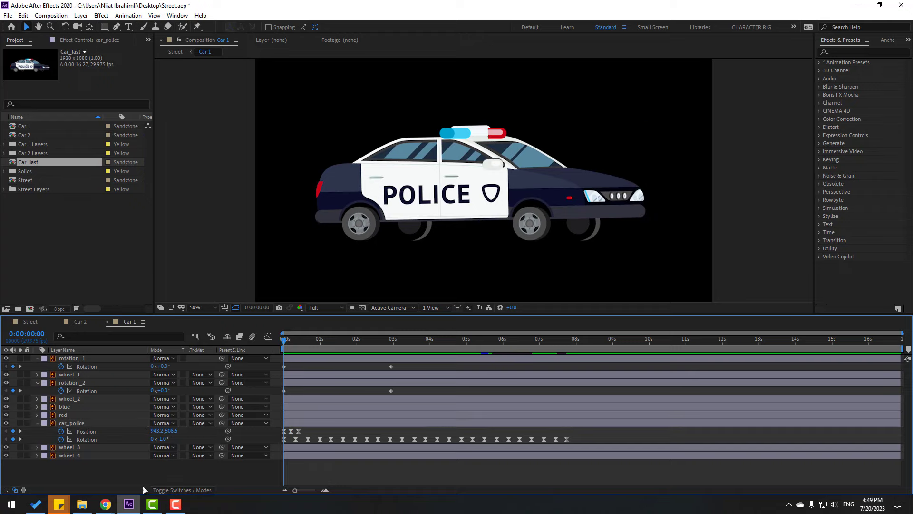
Add the expression loopOutDuration(type = "cycle", duration = 0) to car_police's Position and preview the looping bounce.
alt+click(62, 431)
click(186, 439)
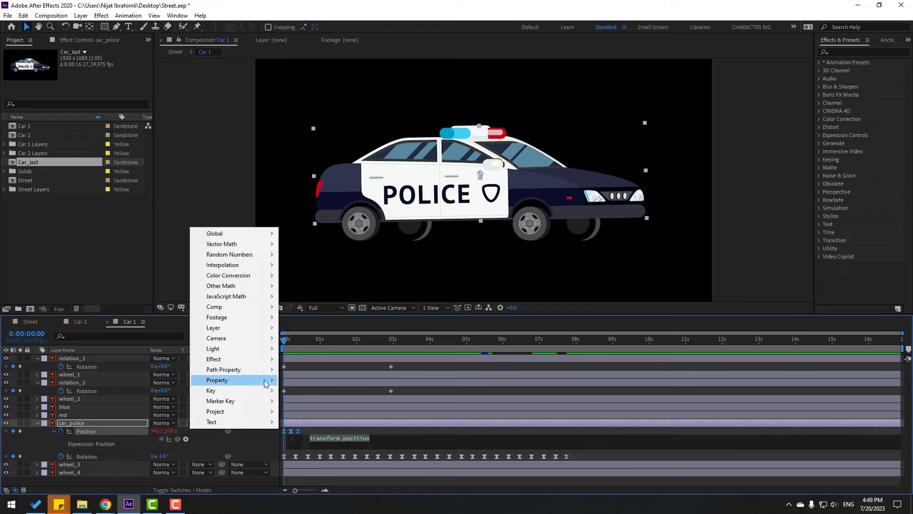
mouse_move(251, 380)
click(403, 286)
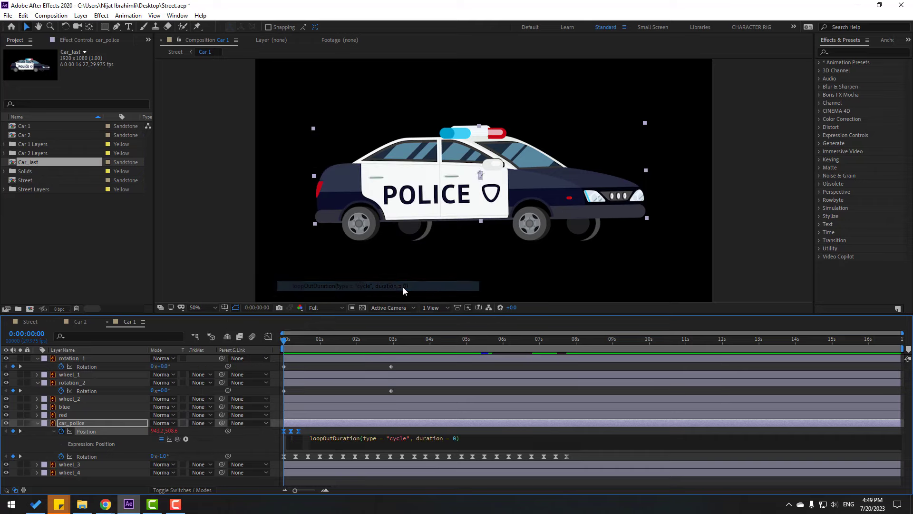
click(396, 430)
key(space)
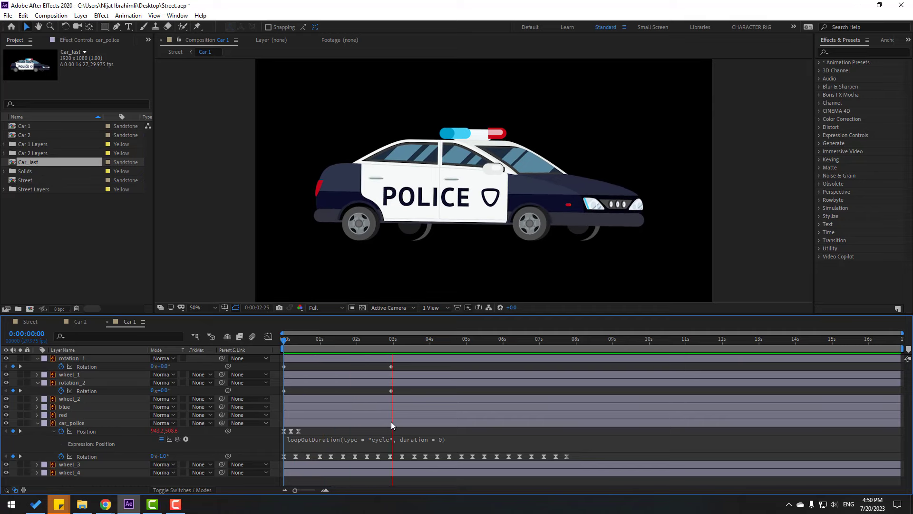
click(390, 340)
key(Home)
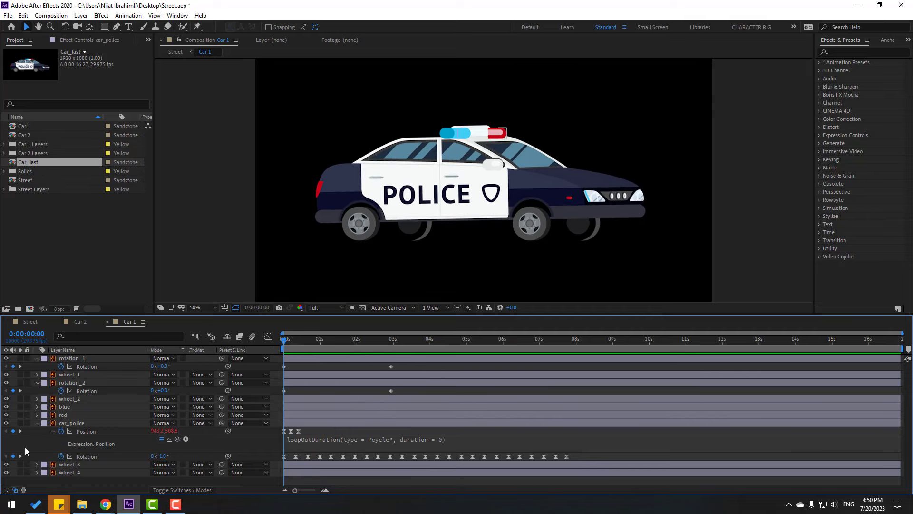
Collapse car_police's properties and parent the blue and red siren light layers to the car_police layer.
click(38, 422)
click(67, 417)
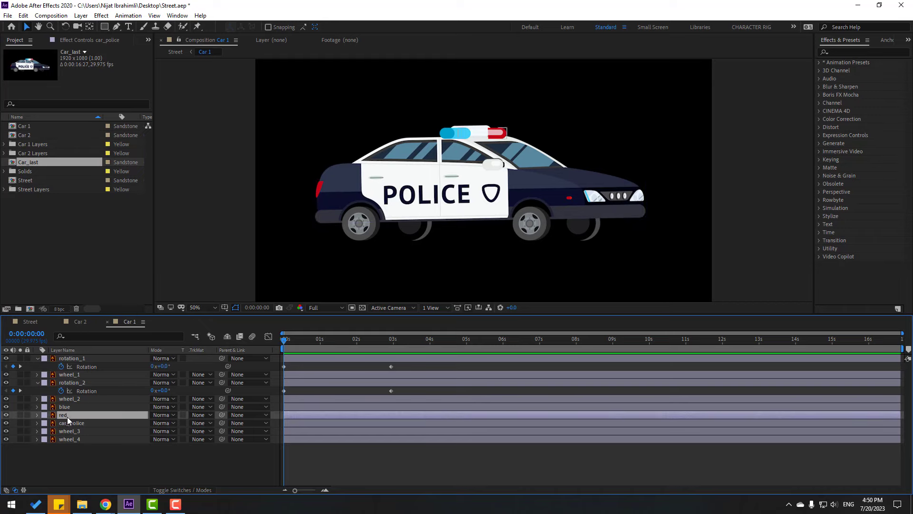
shift+click(67, 409)
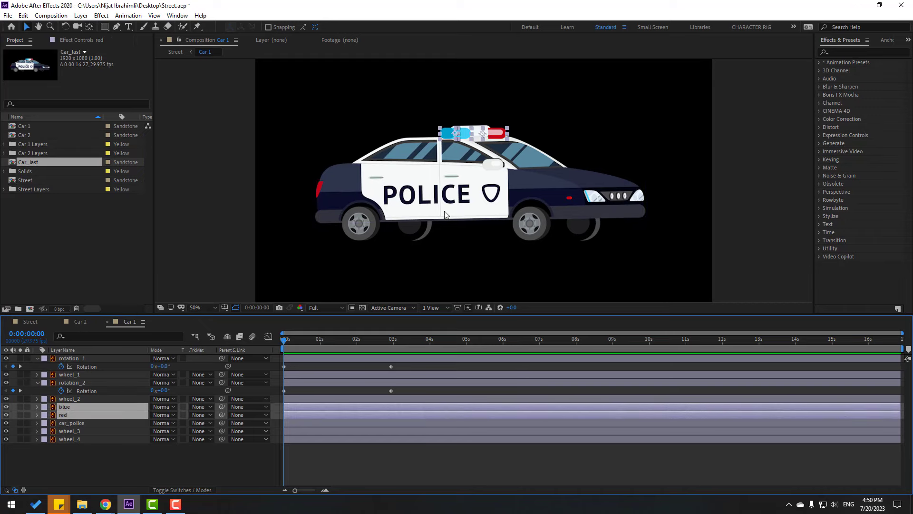
scroll(442, 105, up, 2)
key(Page_Down)
drag(293, 341, 307, 342)
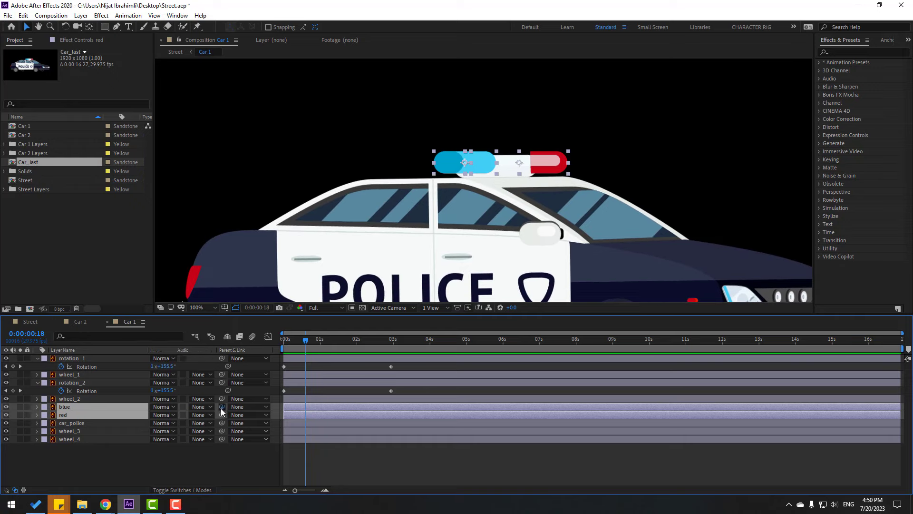
drag(221, 408, 65, 422)
click(71, 406)
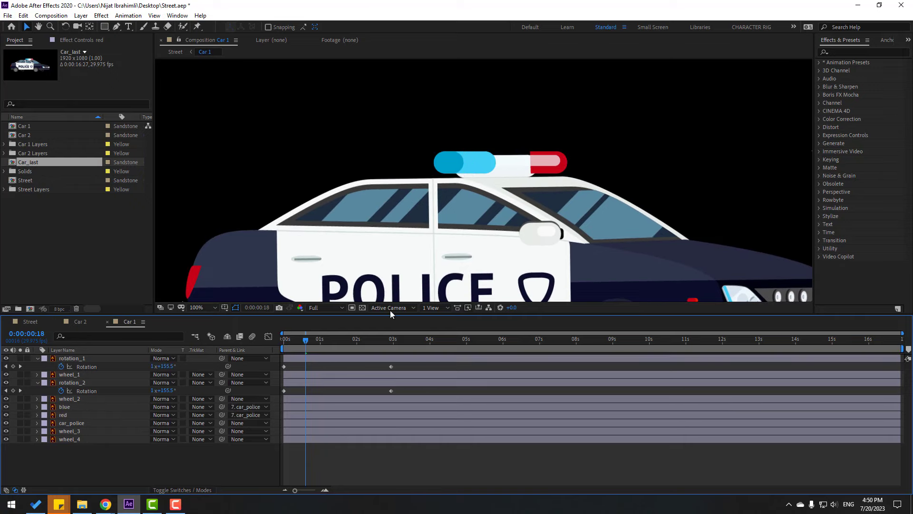
Move the blue and red siren lights slightly to line up with the roof light bar and preview the car.
drag(461, 161, 458, 164)
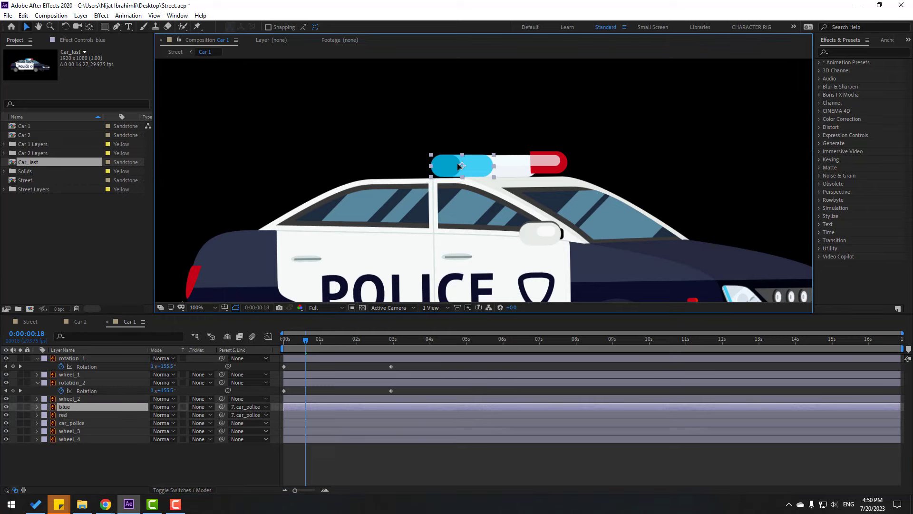
click(546, 164)
drag(546, 168, 539, 168)
click(430, 447)
scroll(414, 206, down, 2)
key(space)
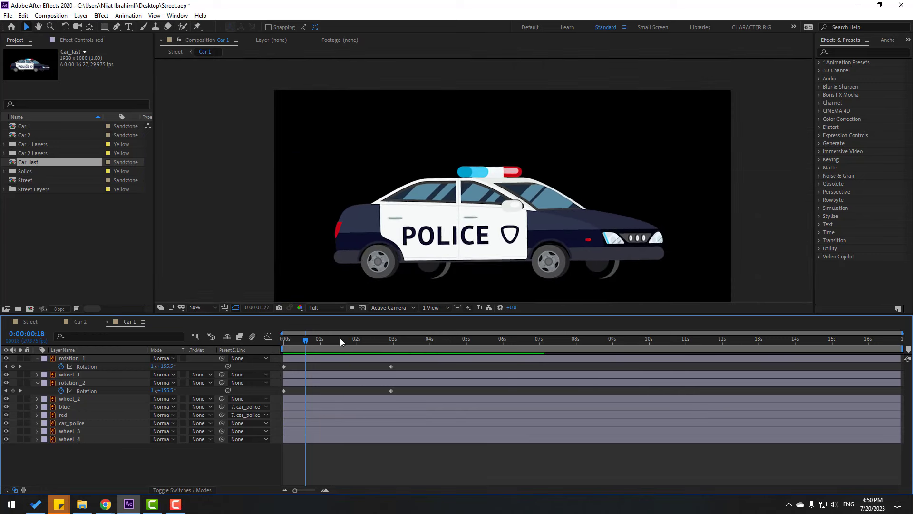
In the Street composition, shift the Car 2 layer to start at about 0.7 seconds and preview the scene.
click(30, 321)
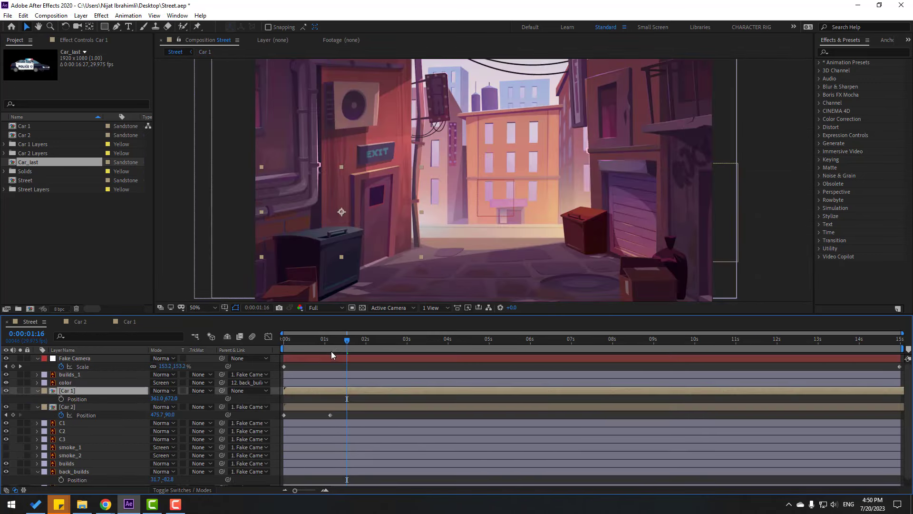
click(299, 339)
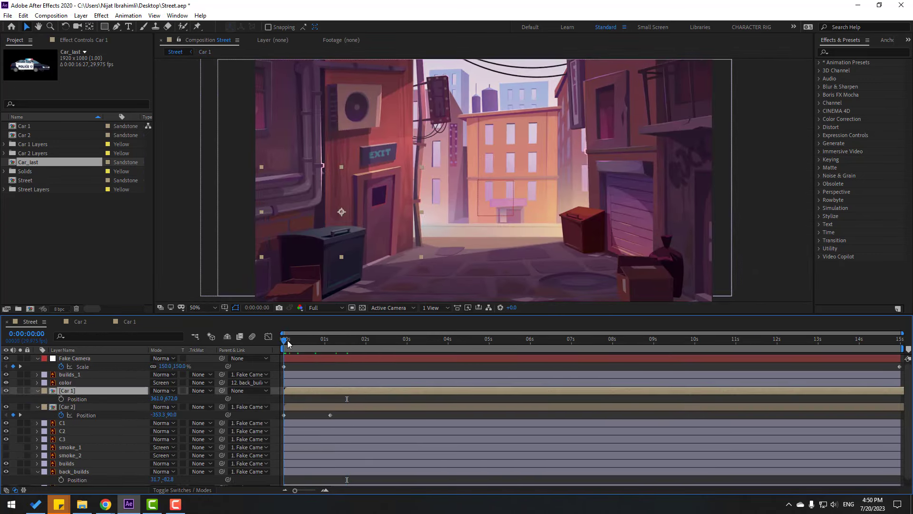
click(75, 407)
drag(336, 407, 356, 412)
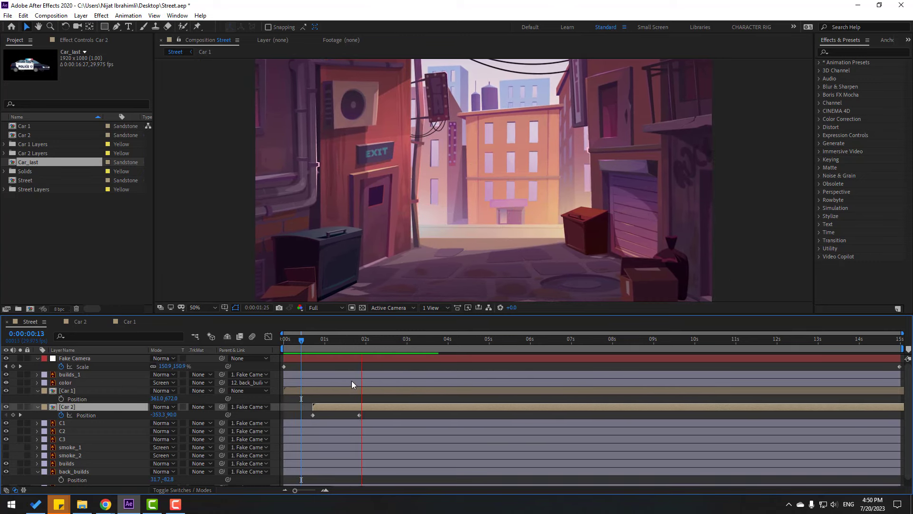
Keyframe Car 1's Position from 361, 672 at 0 seconds to 1699, 672 at 0:00:00:21 and preview the drive-by.
click(352, 389)
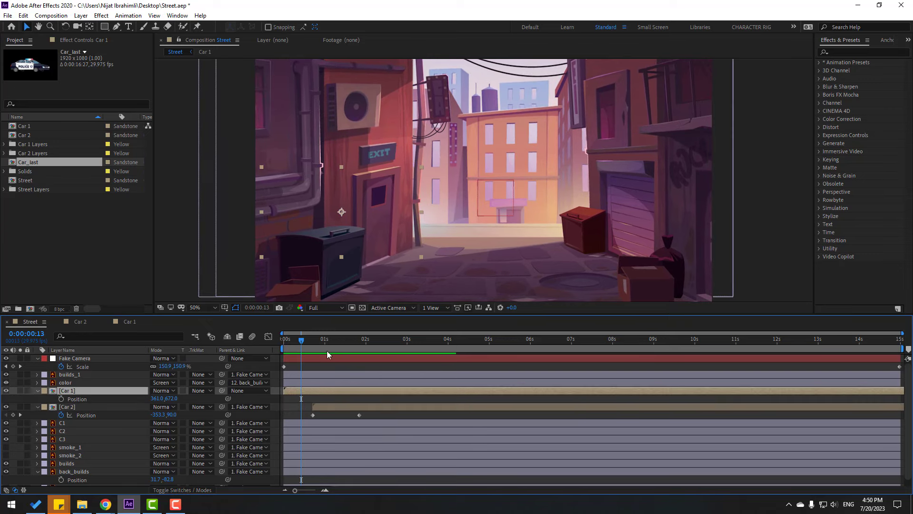
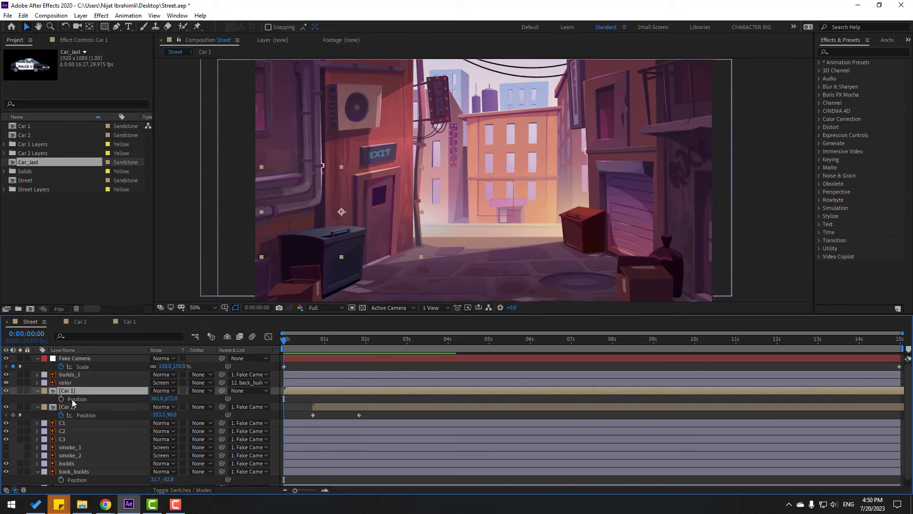
click(61, 399)
drag(298, 338, 312, 339)
drag(157, 398, 786, 391)
key(space)
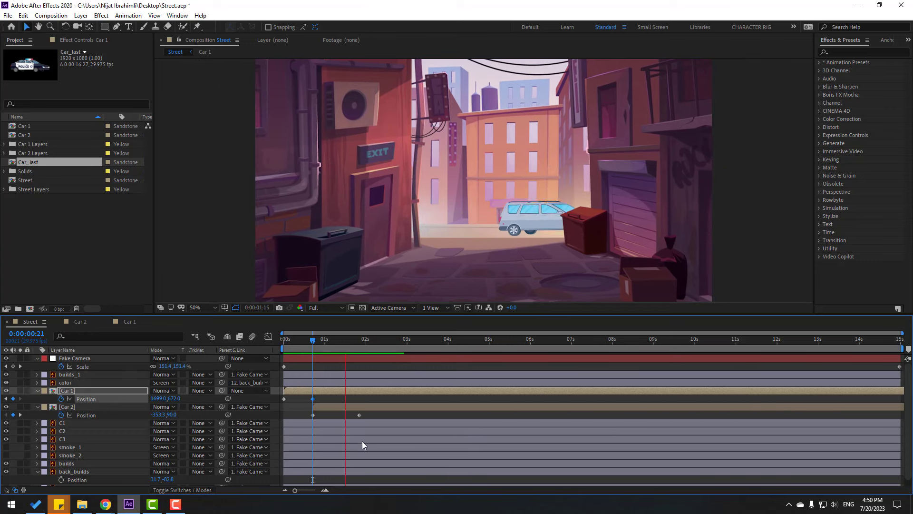
key(space)
Shift the Car 1 layer with its keyframes to start at about 1.5 seconds and preview the scene.
click(309, 398)
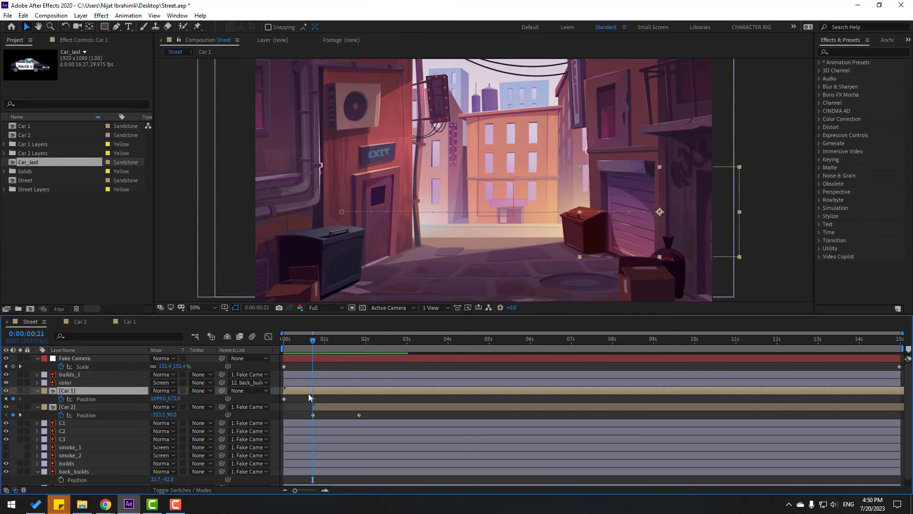
drag(336, 395, 359, 395)
drag(309, 344, 350, 343)
drag(367, 392, 374, 393)
key(space)
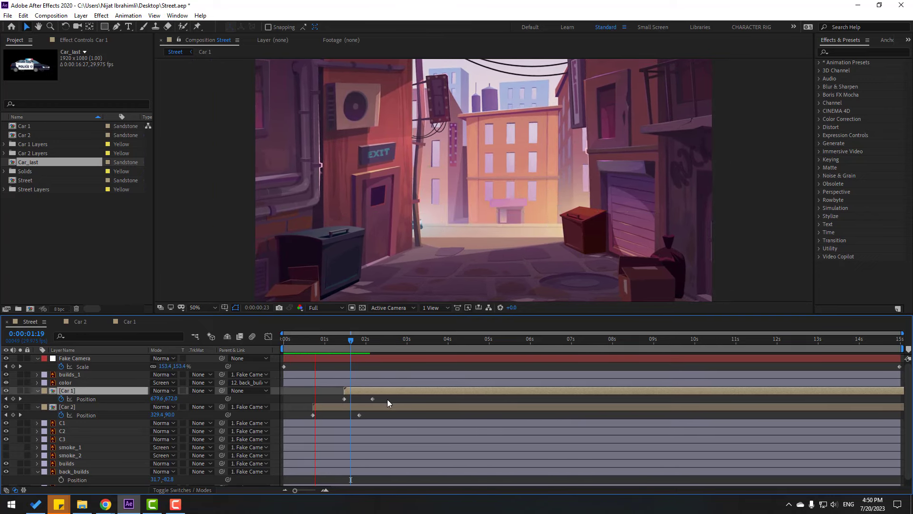
Slow Car 1 by delaying its last Position keyframe to about 2.4 seconds, and shift the layer to start at about 1.7 seconds.
drag(372, 398, 384, 402)
key(space)
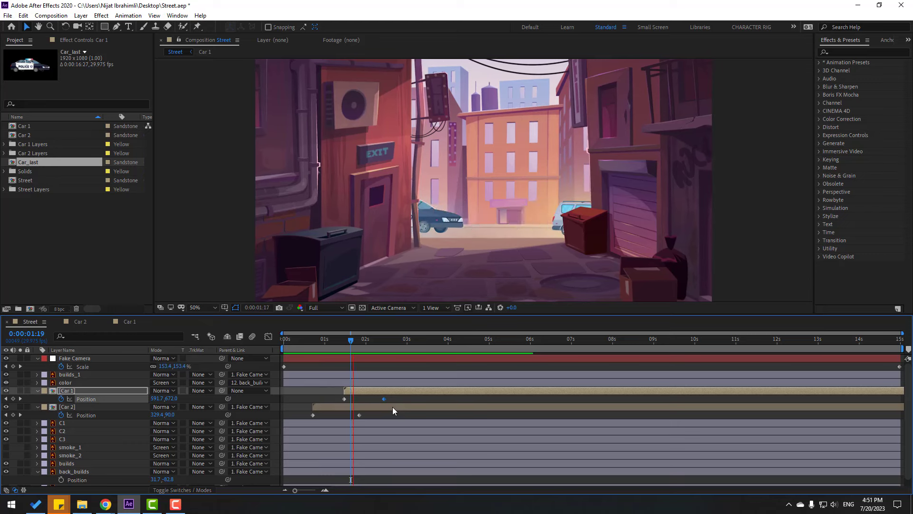
drag(357, 391, 370, 392)
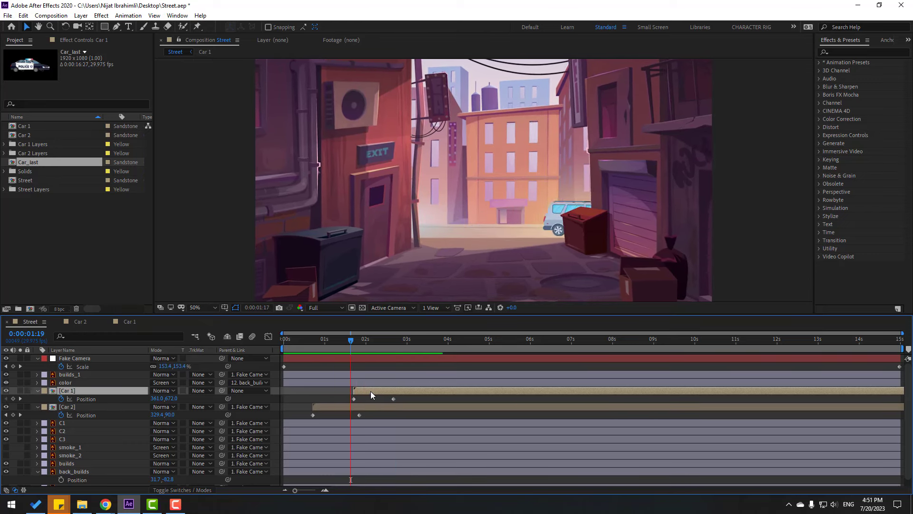
drag(356, 342, 379, 340)
In the Car 1 composition, move wheel_3 and wheel_4 up slightly and preview the car.
double_click(378, 390)
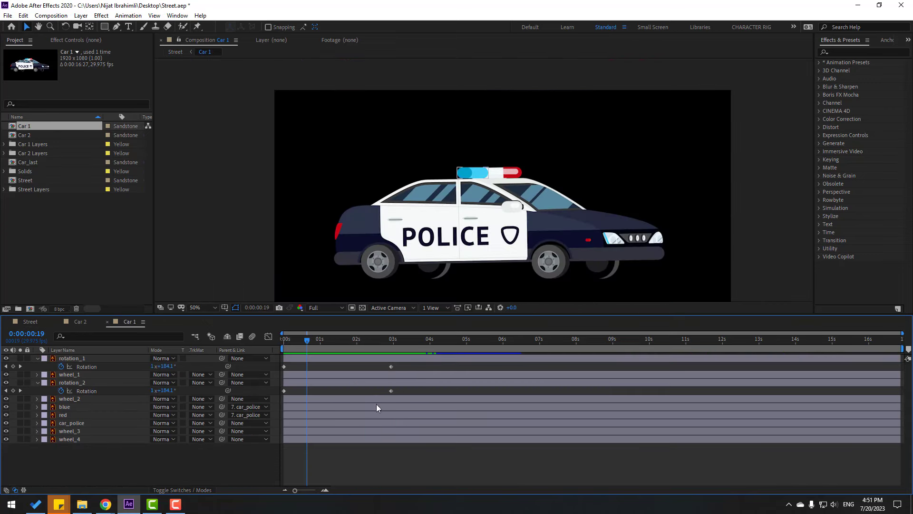
click(612, 272)
shift+click(431, 277)
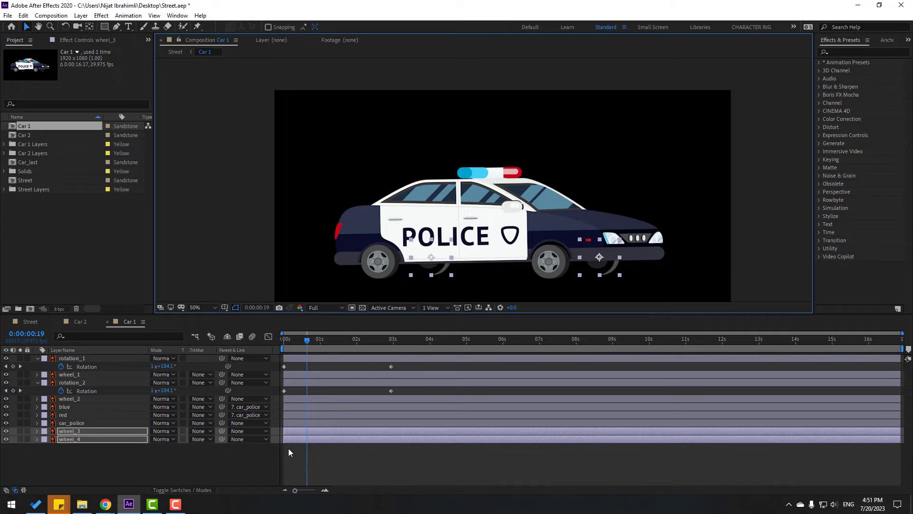
click(239, 454)
key(space)
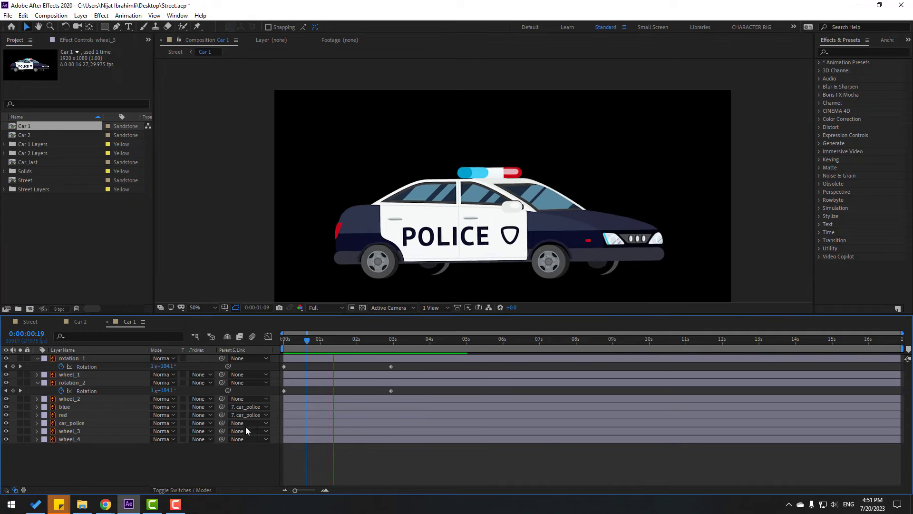
Back in the Street composition, retime Car 1's last Position keyframe to about 2.8 seconds while checking the preview.
click(30, 321)
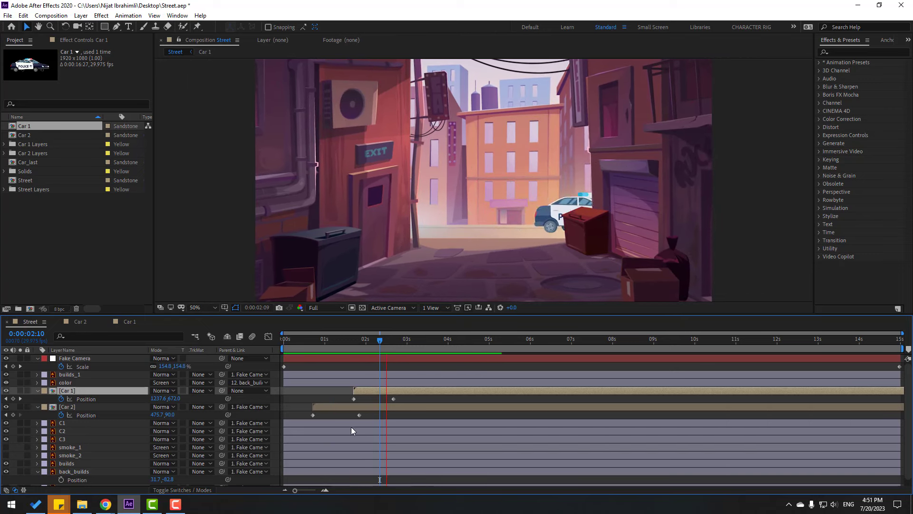
key(space)
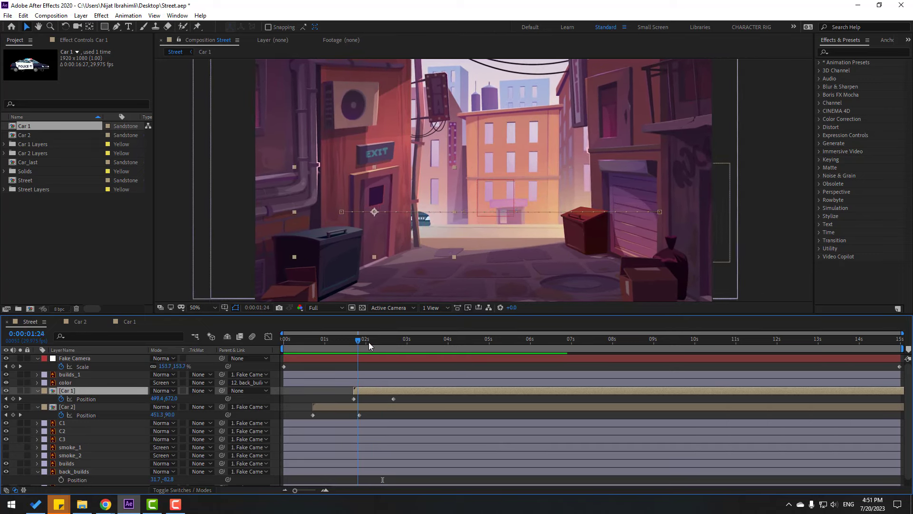
click(367, 342)
drag(393, 400, 401, 402)
key(space)
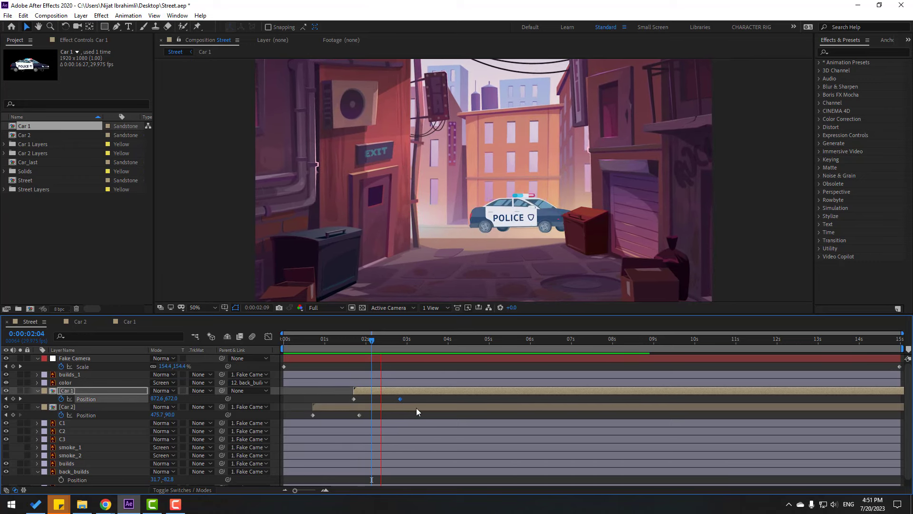
click(378, 340)
drag(400, 398, 398, 400)
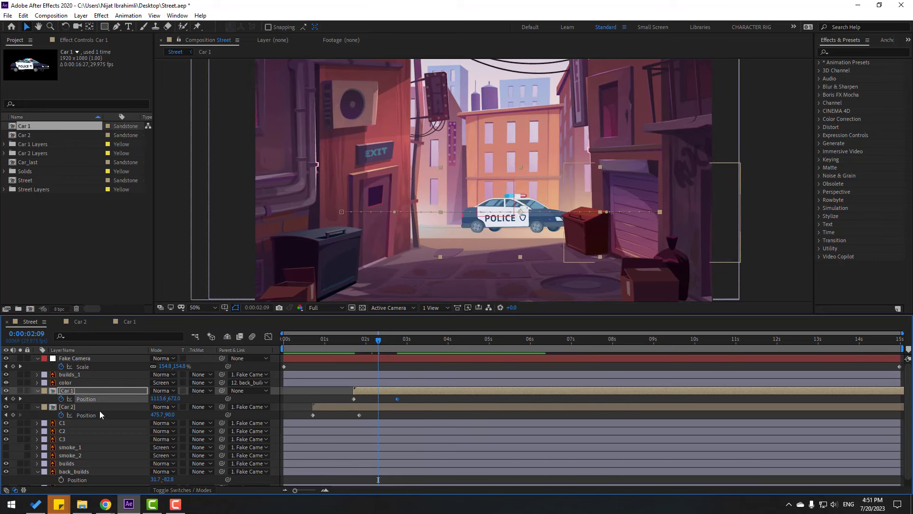
Duplicate the Car 1 layer, start the copy at about 2.6 seconds and preview the scene.
click(198, 414)
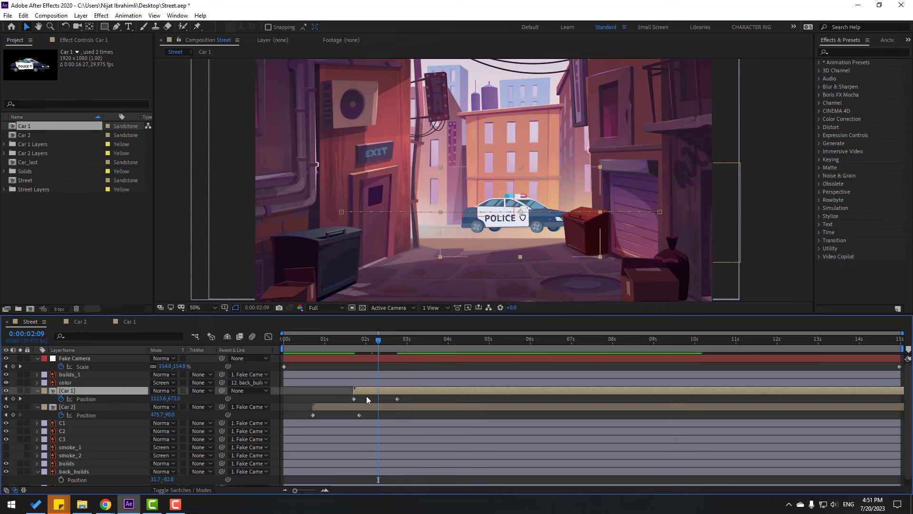
key(ctrl+shift+d)
click(346, 339)
key(space)
drag(402, 393, 414, 394)
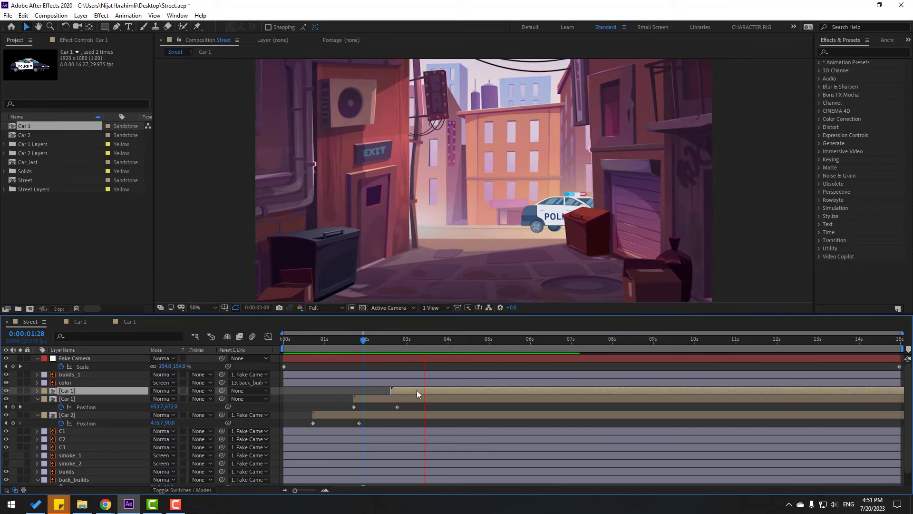
Duplicate Car 1 once more, start this copy at about 3.3 seconds and preview the three passes.
click(385, 341)
key(ctrl+d)
drag(404, 390, 430, 391)
key(space)
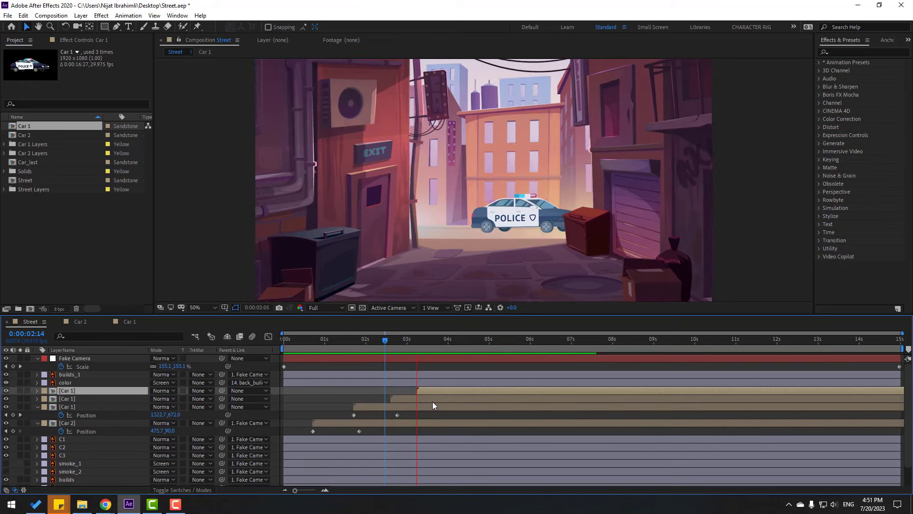
Add the Car_last composition to the Street timeline directly above the Car 1 layers.
click(434, 340)
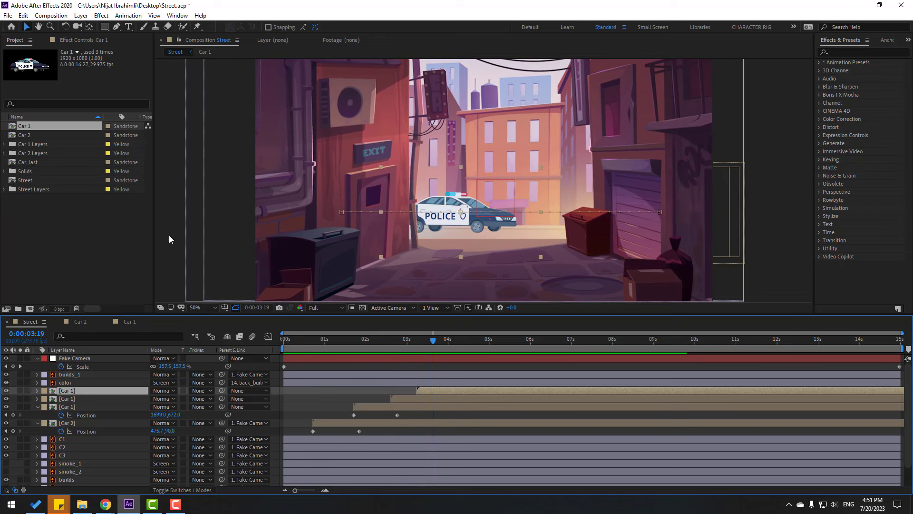
click(32, 164)
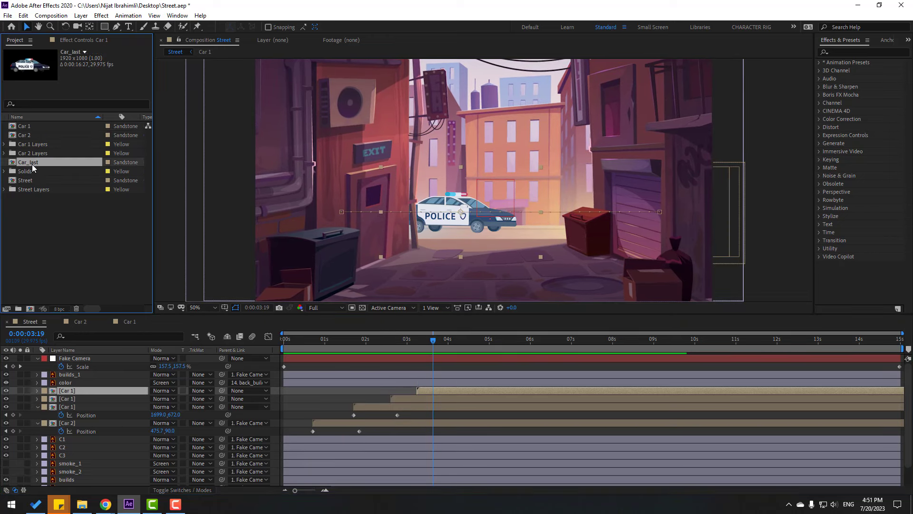
drag(110, 363, 97, 387)
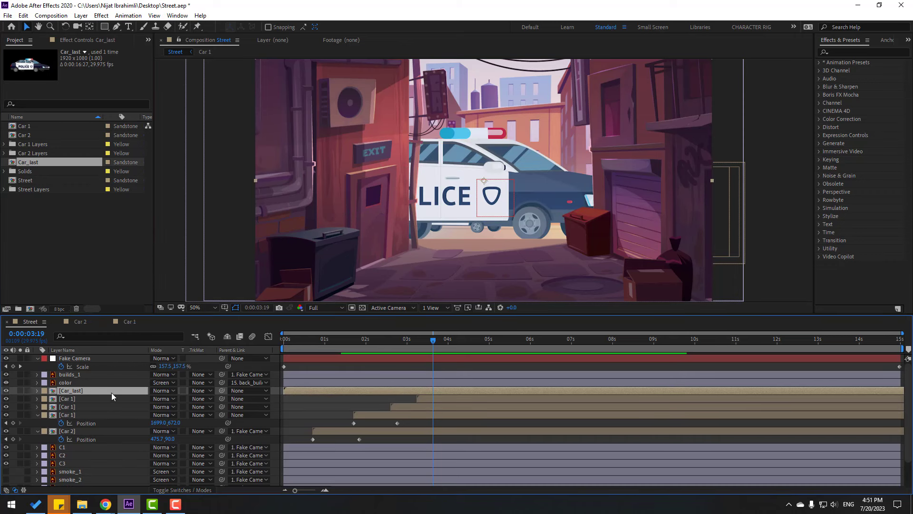
Check the Scale of a Car 1 layer and set Car_last's Scale to the same 35%.
click(67, 399)
key(s)
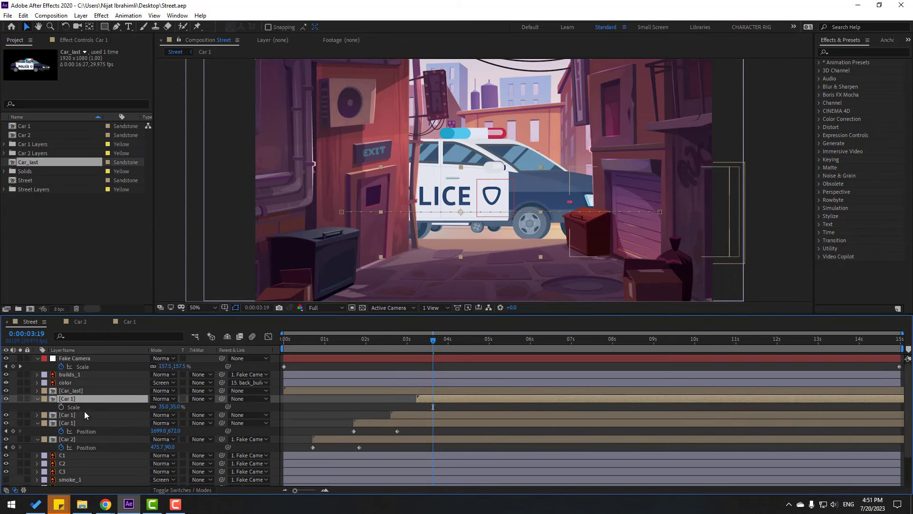
click(71, 391)
key(s)
click(164, 398)
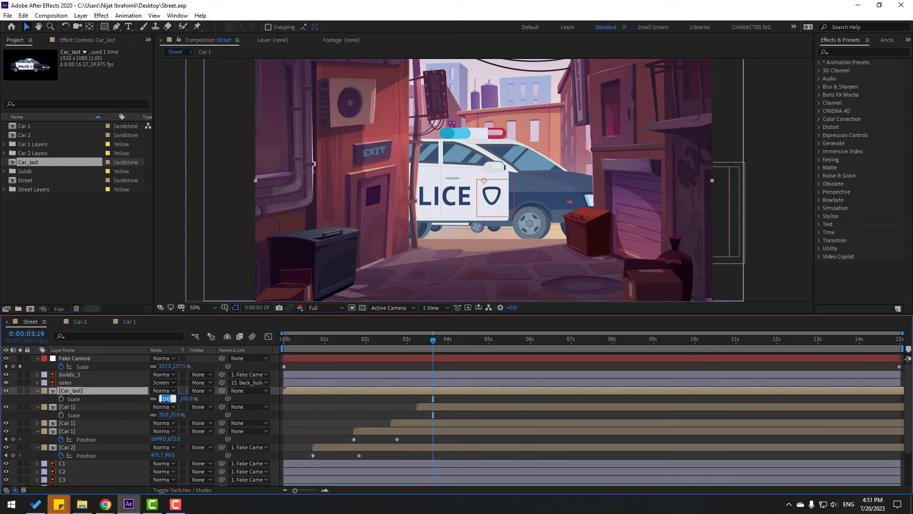
key(Return)
Move the Car_last police car down onto the road and start its layer at 0:00:04:15.
drag(499, 183, 503, 219)
drag(442, 343, 473, 341)
drag(314, 391, 466, 391)
mouse_move(467, 343)
mouse_down()
mouse_move(447, 340)
mouse_move(469, 341)
mouse_up()
drag(465, 395, 491, 393)
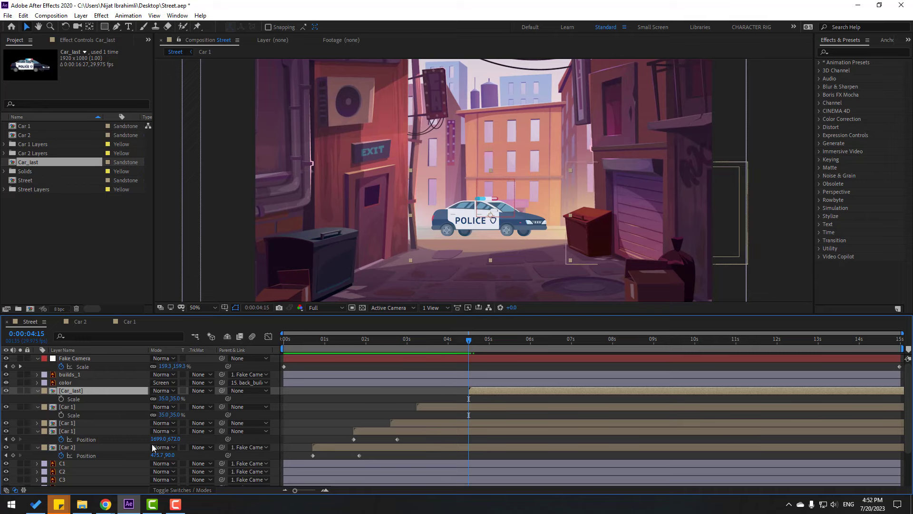
Keyframe Car_last's Position from 387, 686 at 0:00:04:15 to 1035, 686 at about 5.5 seconds.
key(p)
drag(157, 399, 110, 399)
click(61, 399)
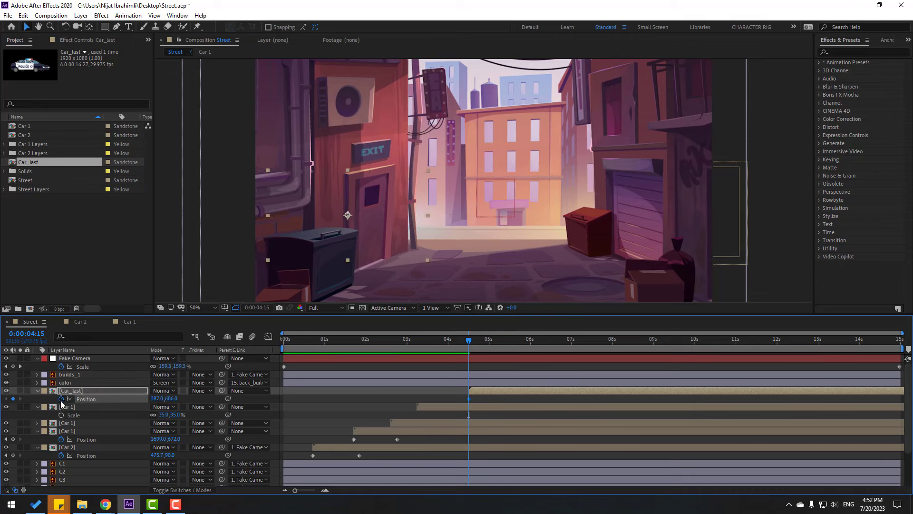
drag(479, 345, 512, 344)
drag(361, 397, 480, 391)
In the Car_last composition, nudge wheel_3 and wheel_4 up 20 pixels.
double_click(481, 390)
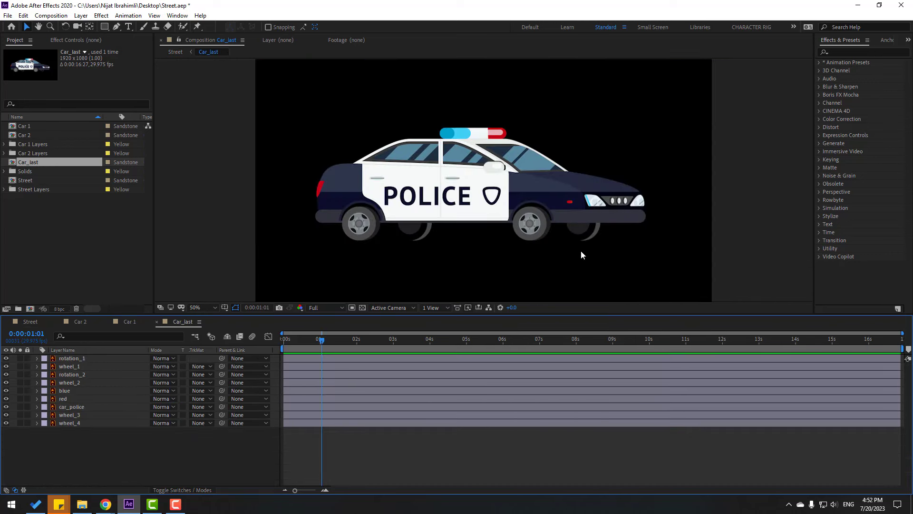
click(593, 238)
shift+click(421, 233)
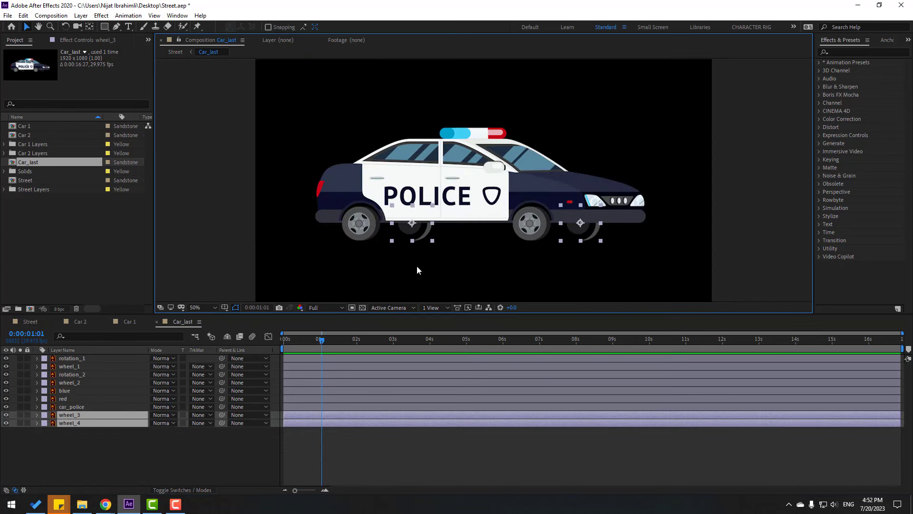
key(shift+Up)
key(shift+Up)
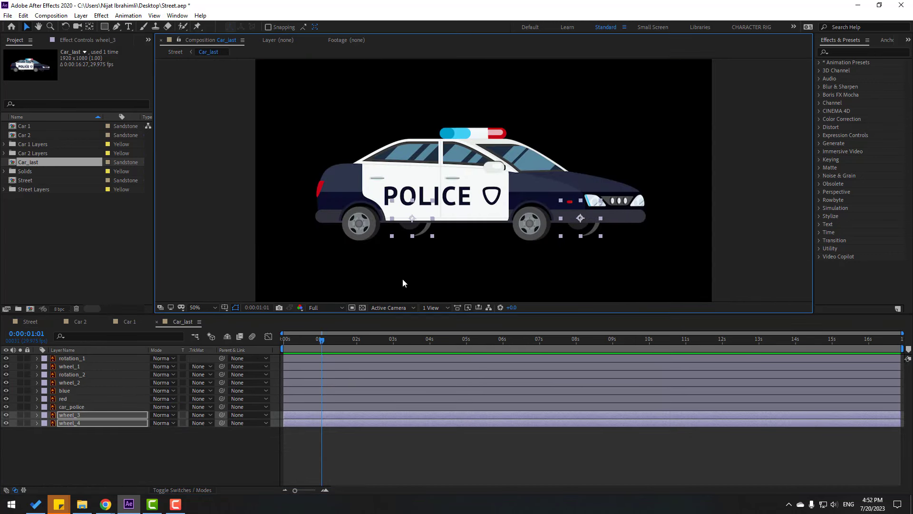
Back in the Street composition, apply Easy Ease to both Car_last Position keyframes and preview the work area from 0:00:04:06.
click(35, 319)
drag(462, 338, 515, 344)
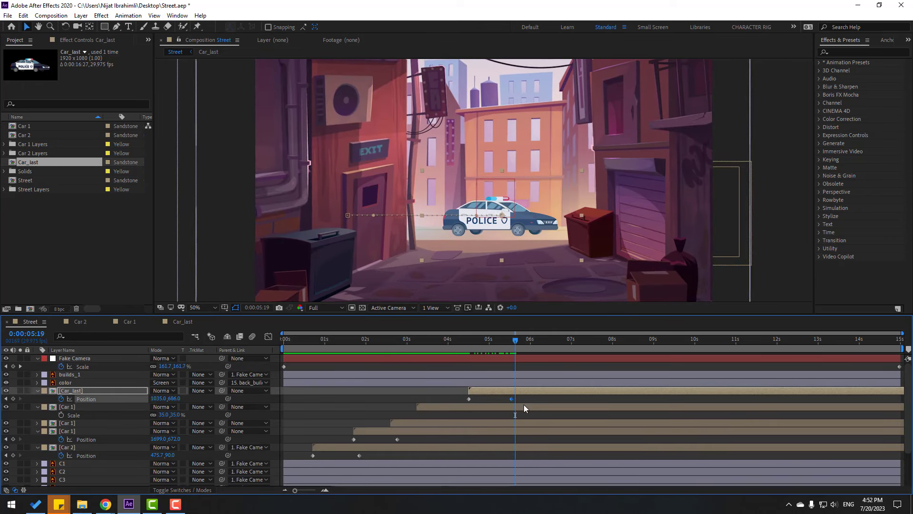
drag(524, 398, 466, 402)
right_click(469, 400)
mouse_move(477, 395)
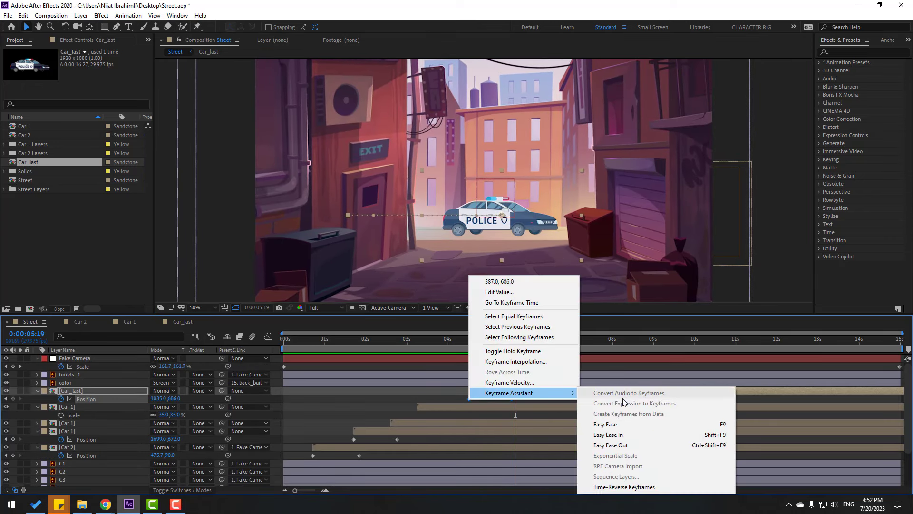
click(612, 424)
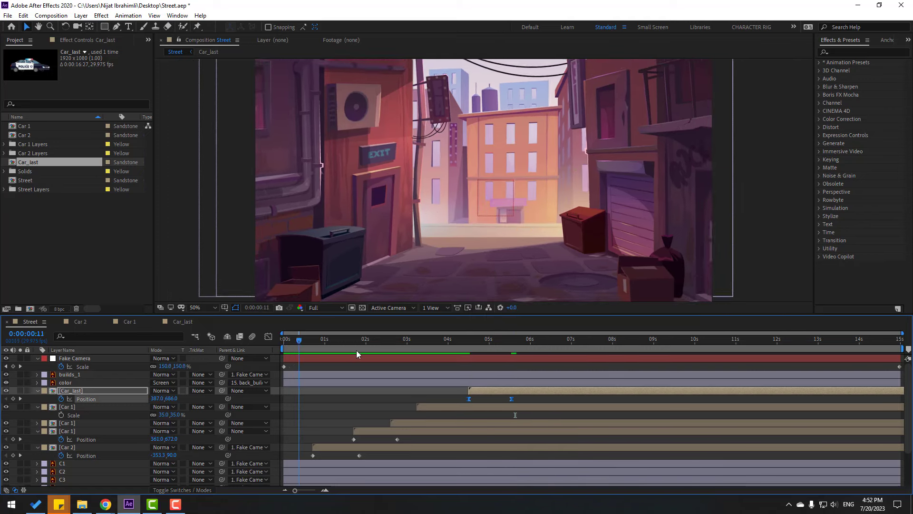
key(space)
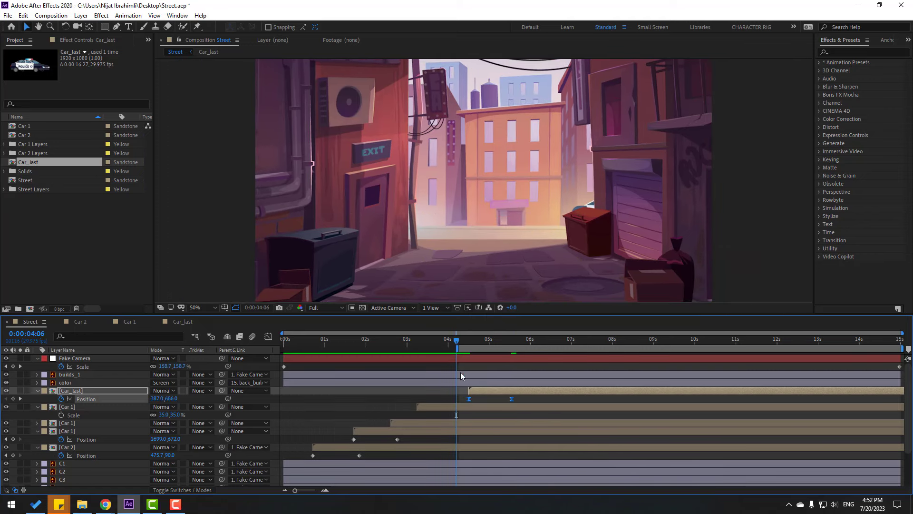
key(space)
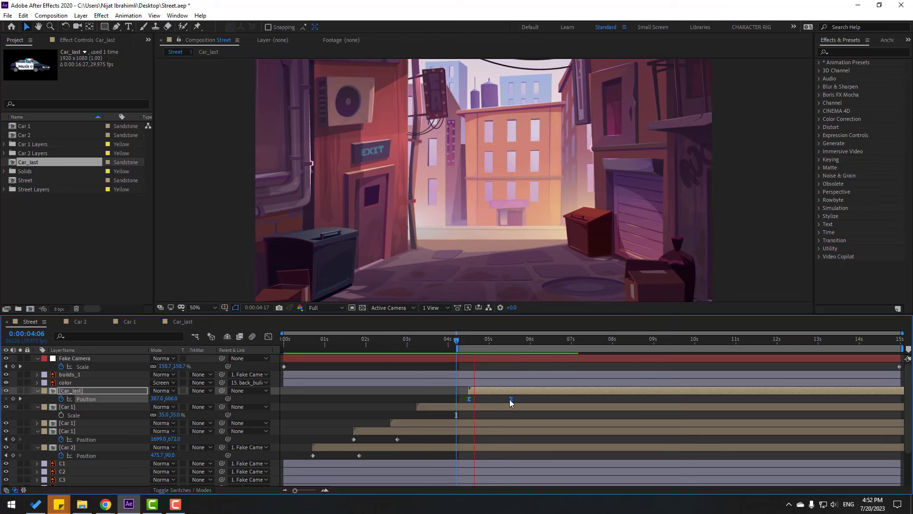
Reshape Car_last's Position speed graph to peak early and slow down gradually, and preview the stop.
click(268, 337)
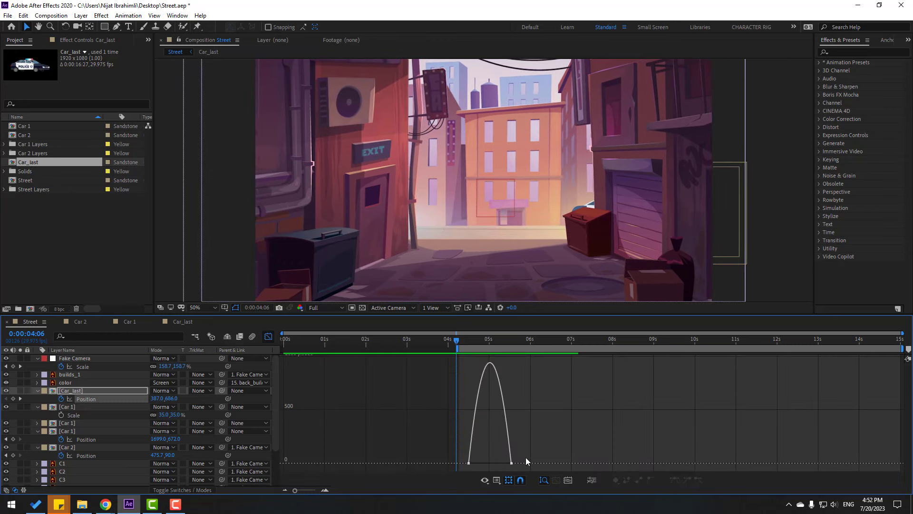
drag(503, 463, 491, 463)
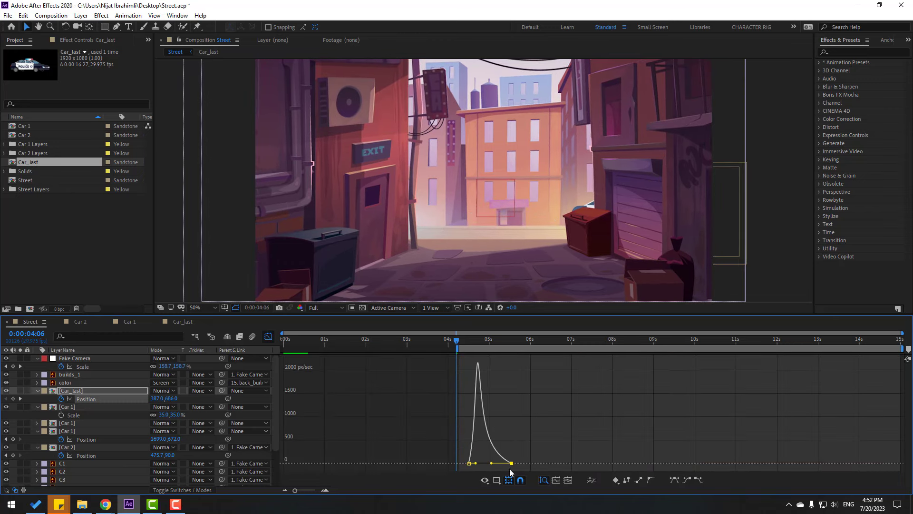
key(space)
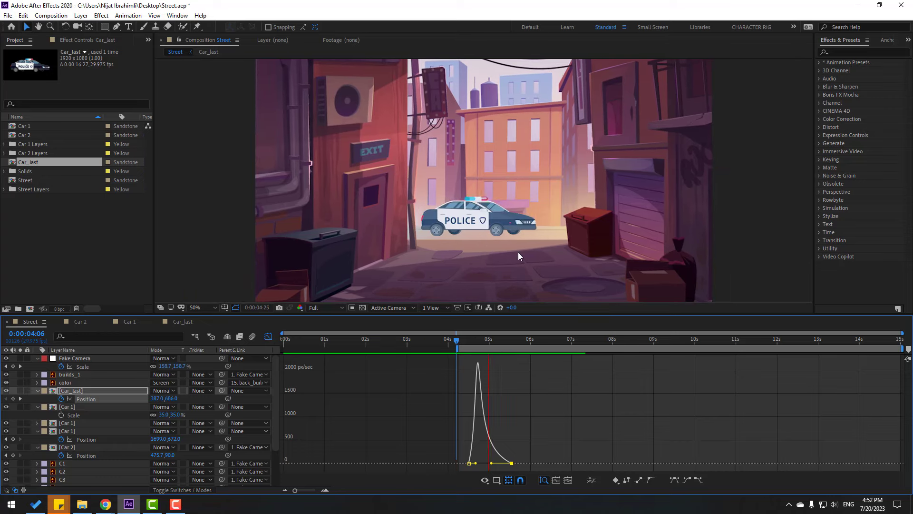
In the Car_last composition, move the car_police layer's anchor point down to the lower middle of the car body.
key(space)
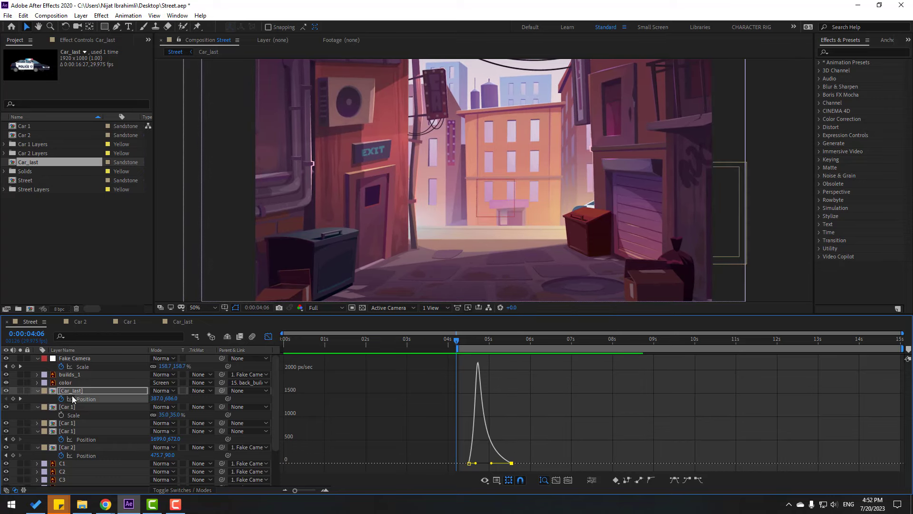
double_click(72, 391)
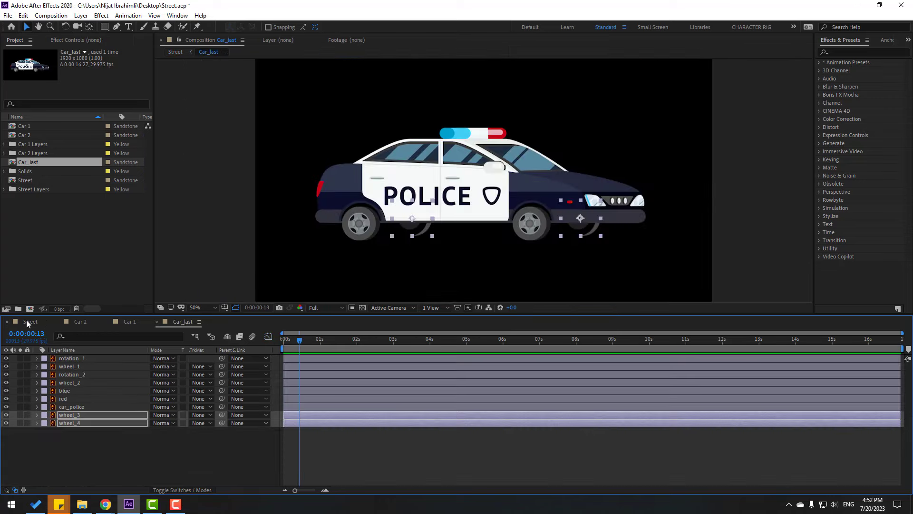
click(27, 323)
mouse_move(483, 341)
mouse_down()
mouse_move(467, 341)
mouse_move(499, 342)
mouse_up()
click(183, 323)
click(138, 428)
click(70, 408)
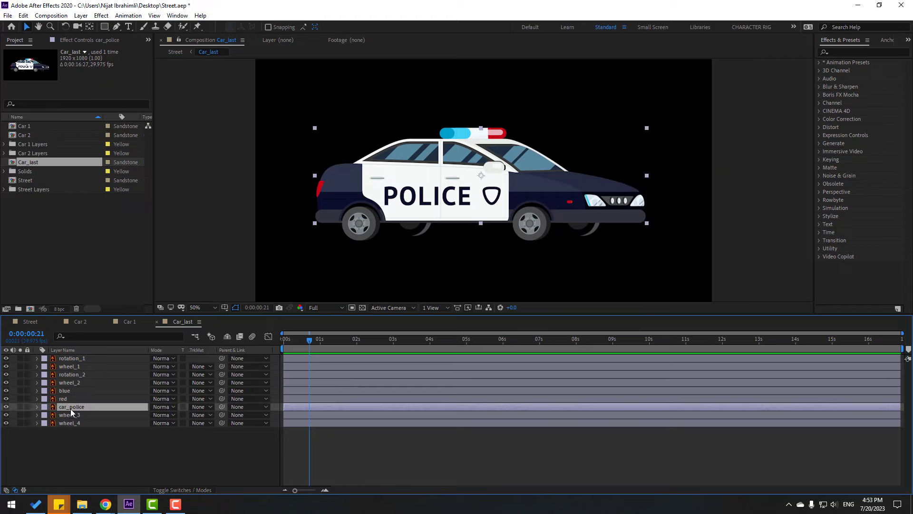
click(89, 26)
drag(480, 176, 471, 209)
click(29, 29)
Keyframe car_police's Rotation: 0° at 0:00:00:21, 2° at 0:00:01:01, -1° at 0:00:01:11 and 0° at 0:00:01:21.
key(r)
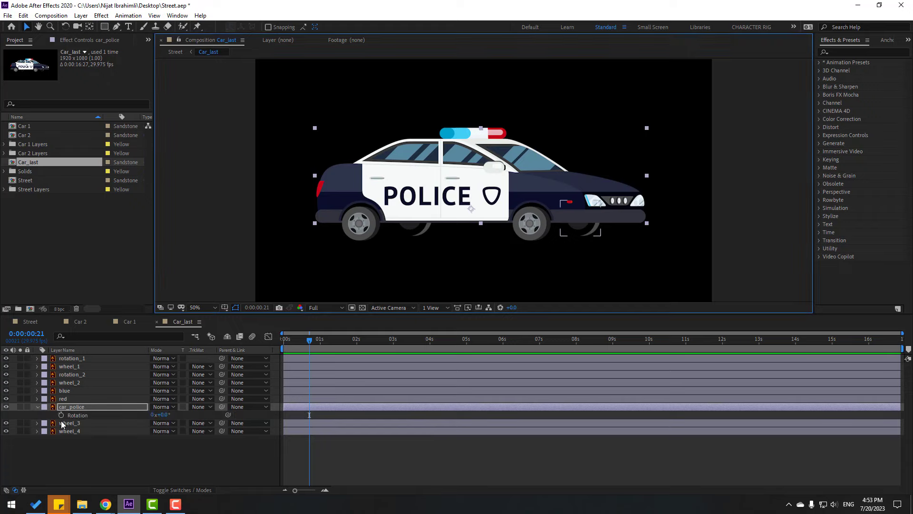
click(322, 346)
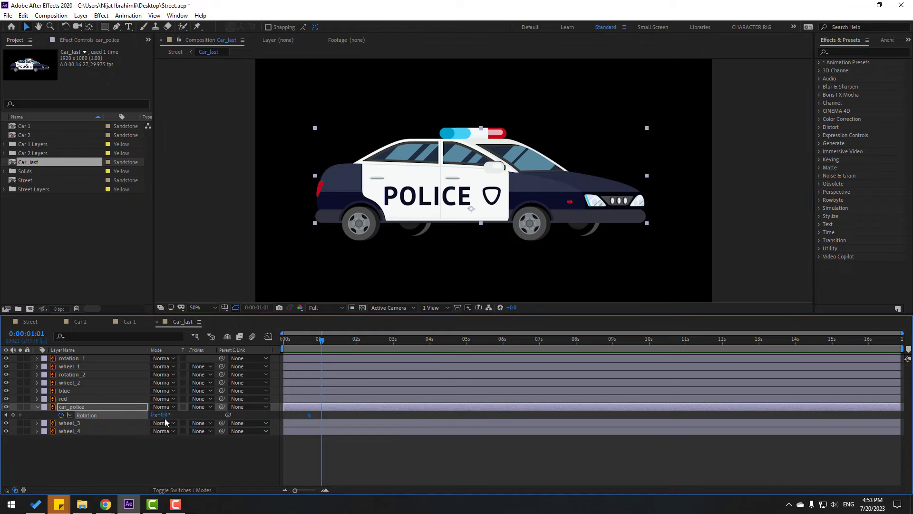
text(2)
key(Return)
key(space)
text(-2)
key(Return)
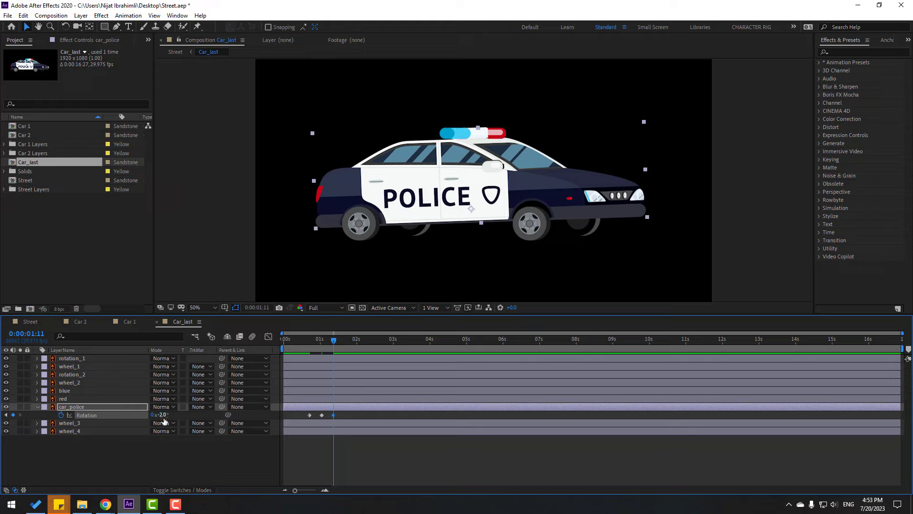
text(-1)
key(Return)
key(shift+Page_Down)
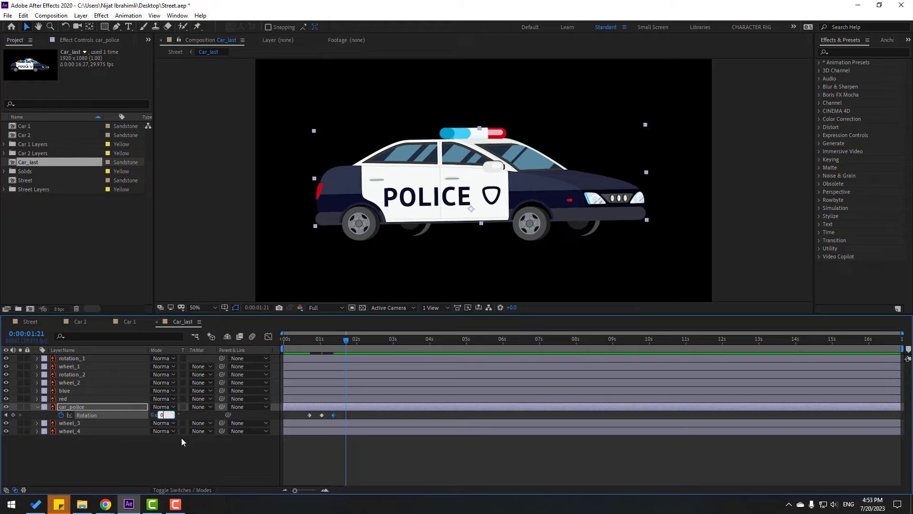
key(Return)
Apply Easy Ease to all four car_police Rotation keyframes and preview the rocking.
drag(355, 418, 304, 412)
right_click(311, 415)
mouse_move(342, 408)
click(460, 439)
key(space)
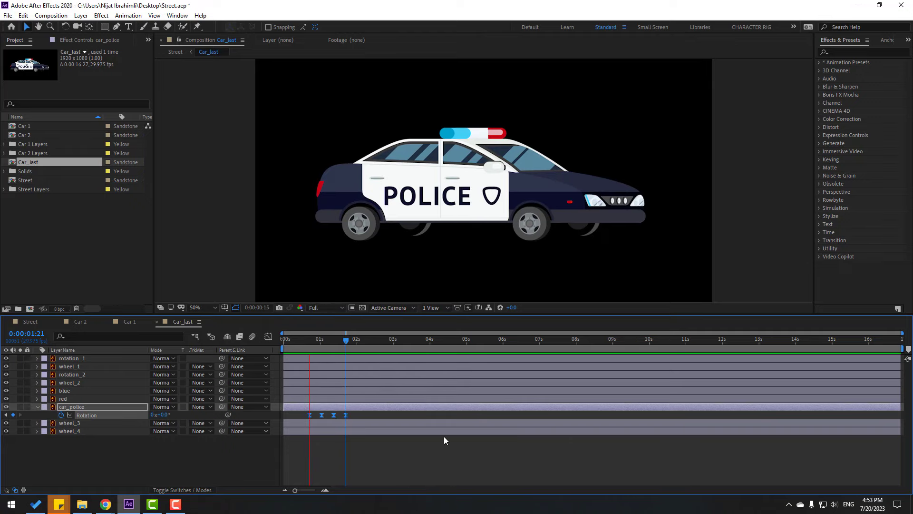
key(space)
Shift car_police's Rotation keyframes earlier to start at about 0:00:00:14, checking the timing in the Street composition, and save the project.
click(31, 321)
drag(355, 346, 496, 341)
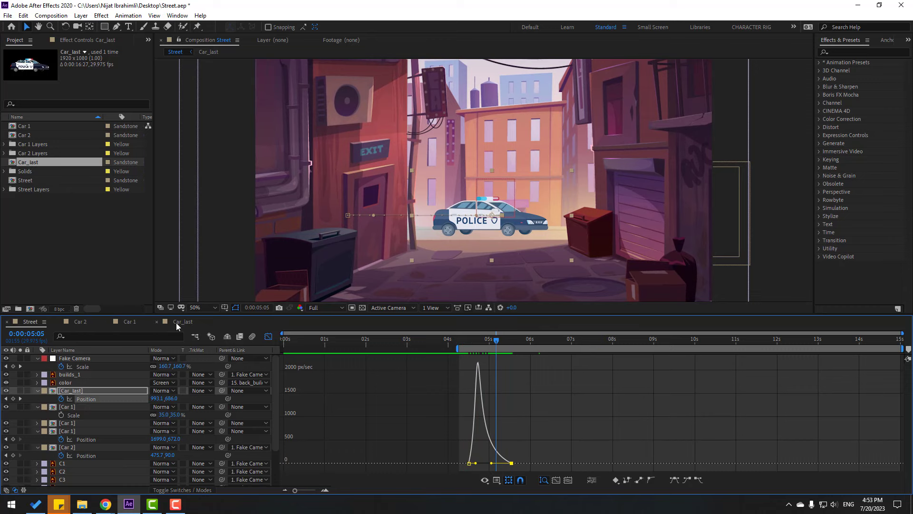
click(176, 322)
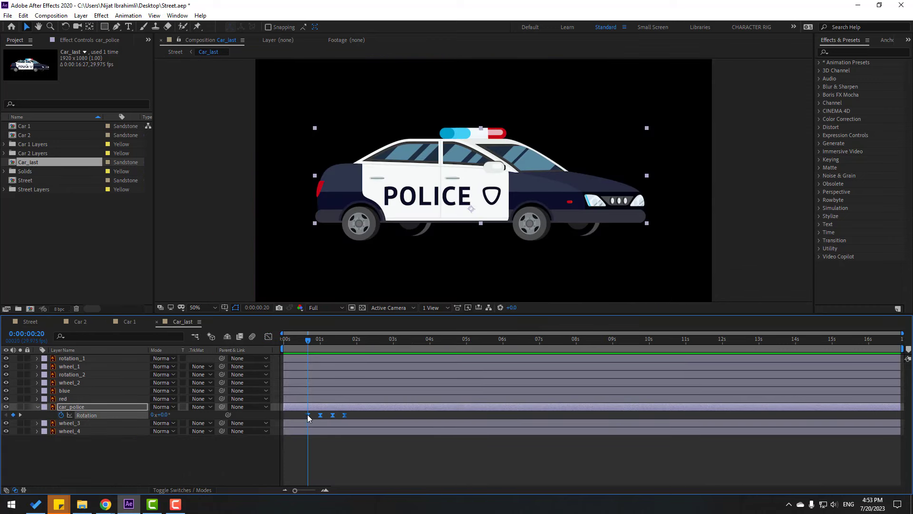
click(29, 321)
key(space)
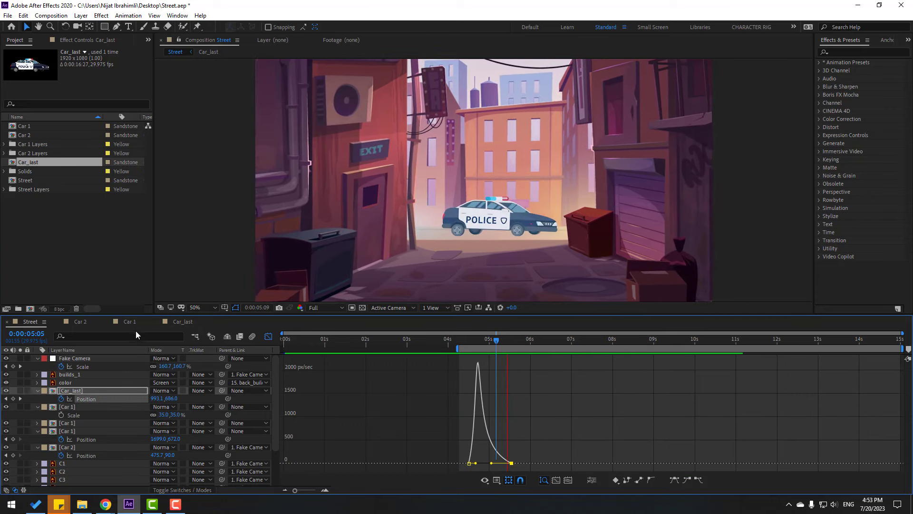
click(173, 324)
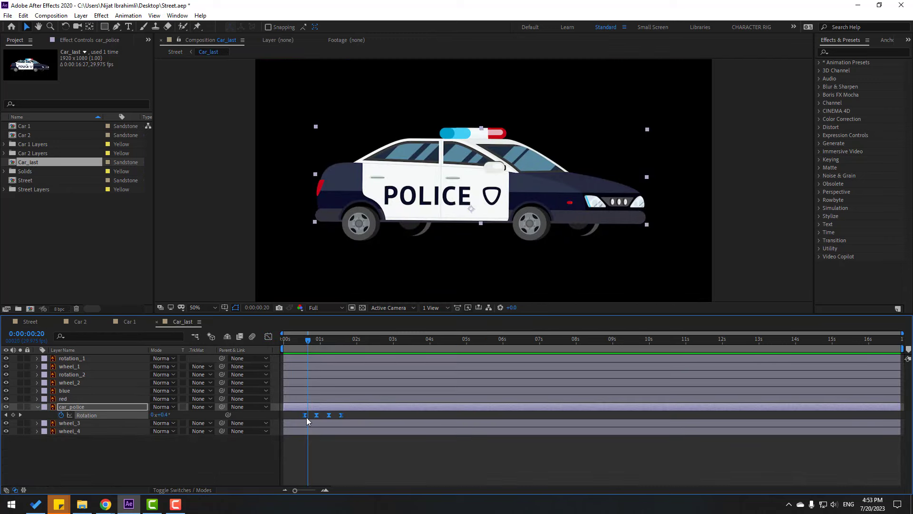
drag(304, 416, 301, 415)
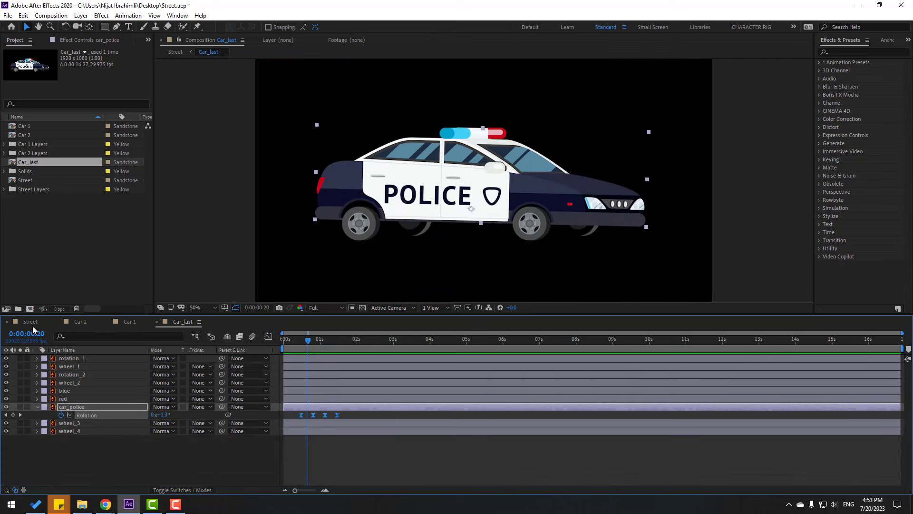
click(31, 322)
key(space)
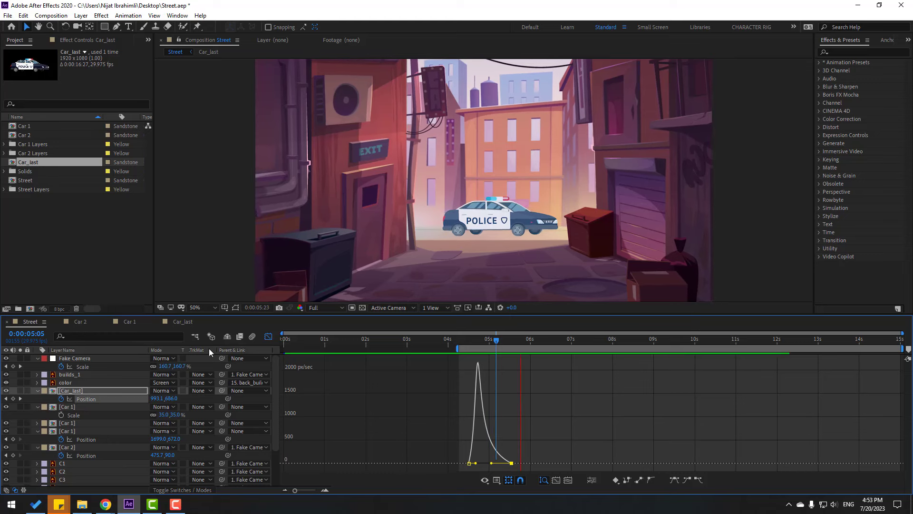
click(481, 342)
key(ctrl+s)
In Car_last, keyframe the Rotation of rotation_1 and rotation_2 from 0° at 0:00:00:00 to 1x+96° at 0:00:00:22.
click(182, 322)
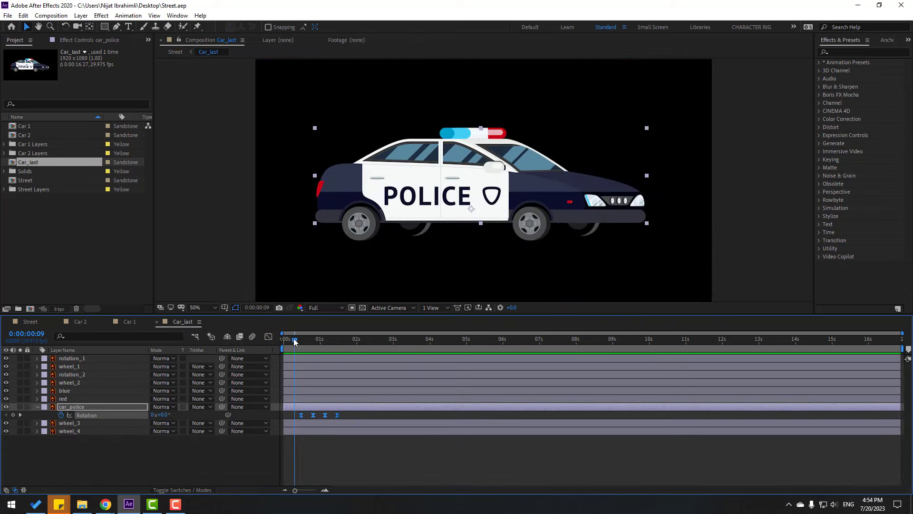
click(73, 358)
ctrl+click(72, 374)
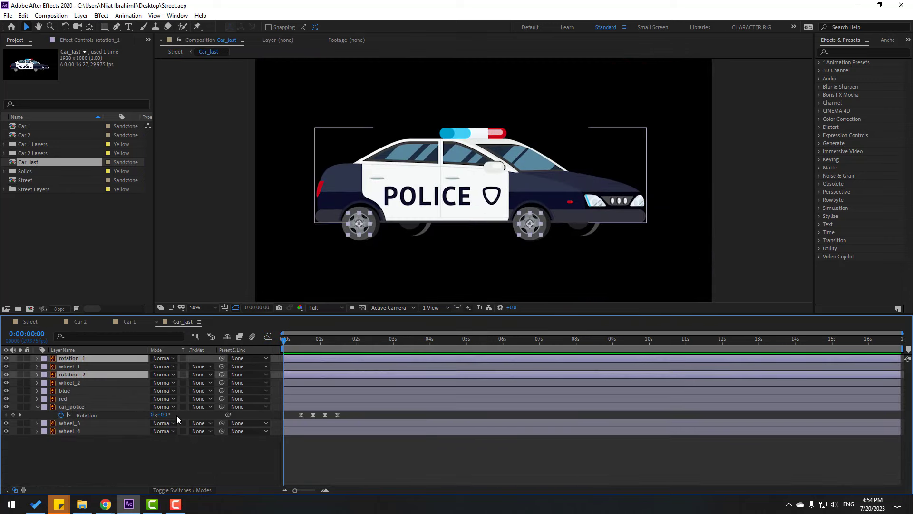
key(alt+shift+r)
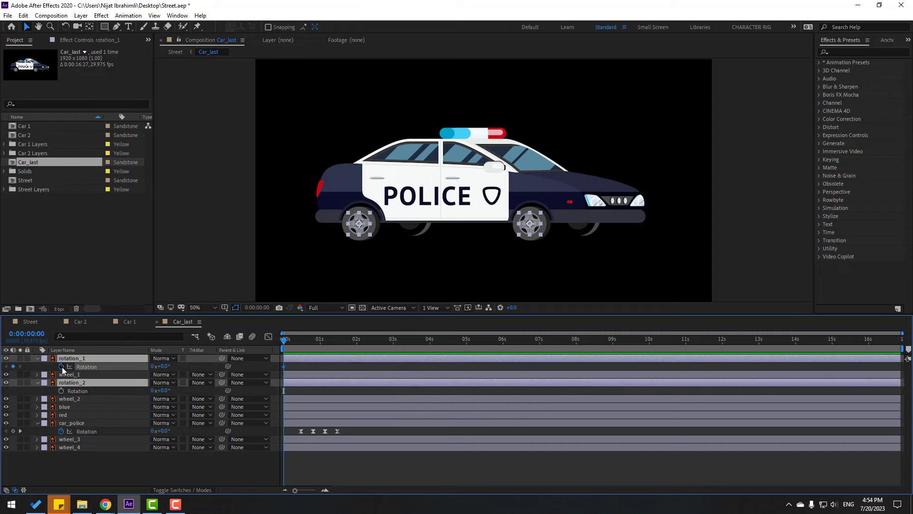
drag(304, 343, 311, 341)
drag(163, 368, 342, 363)
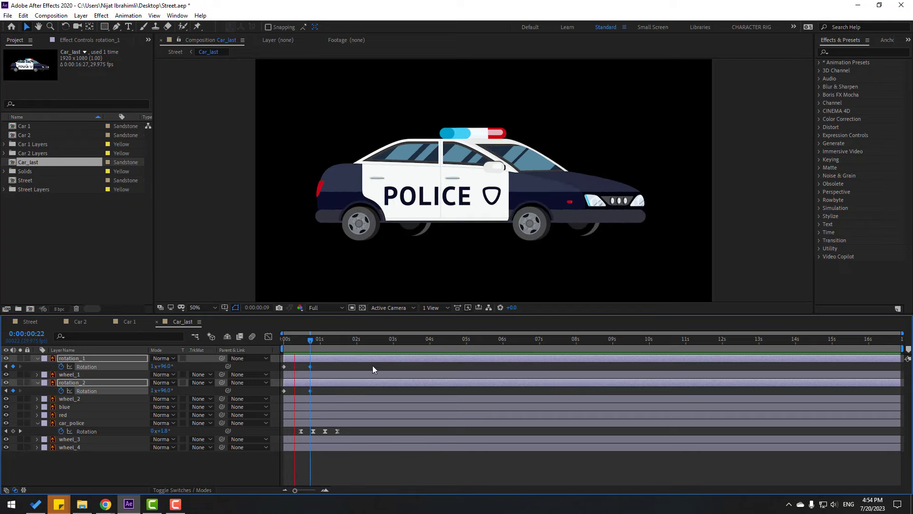
Apply Easy Ease to the rotation_1 and rotation_2 keyframes and move their end keyframes to about 0:00:00:29.
drag(320, 363, 281, 392)
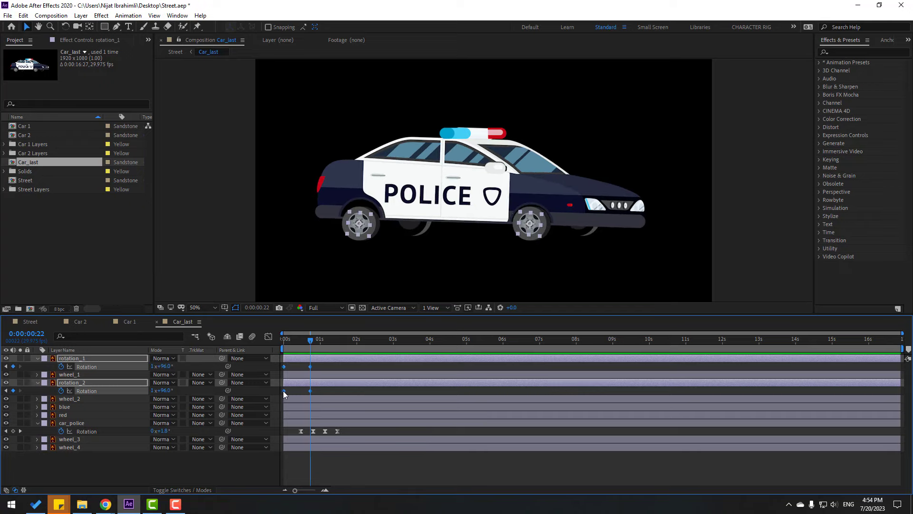
right_click(285, 390)
mouse_move(342, 384)
click(455, 415)
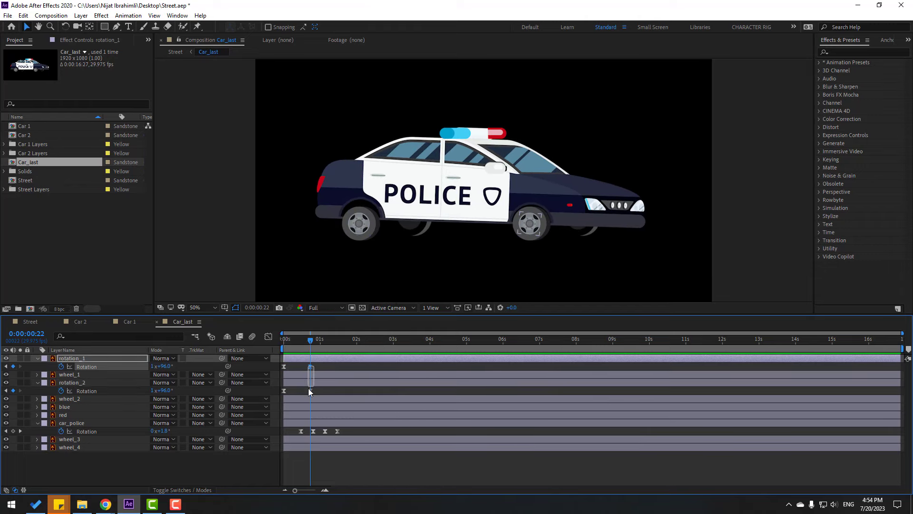
drag(310, 391, 320, 394)
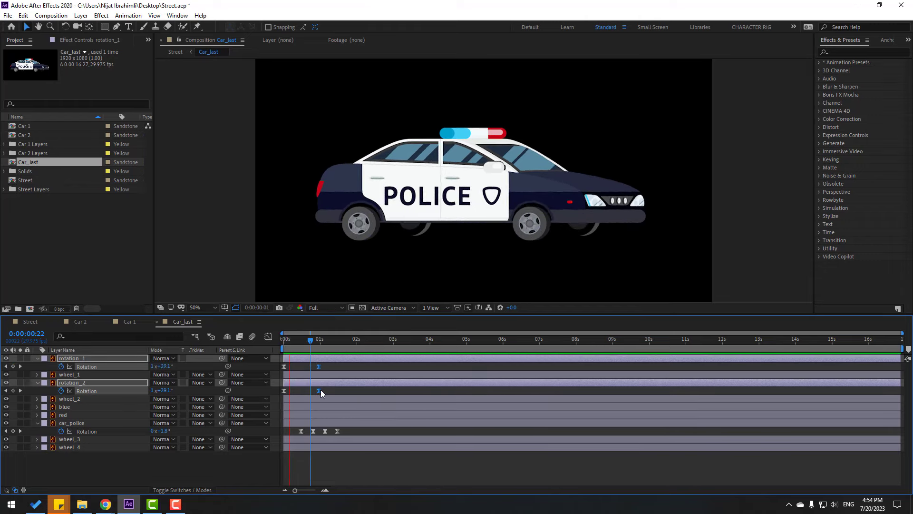
Reshape the rotation_1 and rotation_2 speed graph to peak early and slow down gradually, and close the Graph Editor.
click(268, 336)
key(equal)
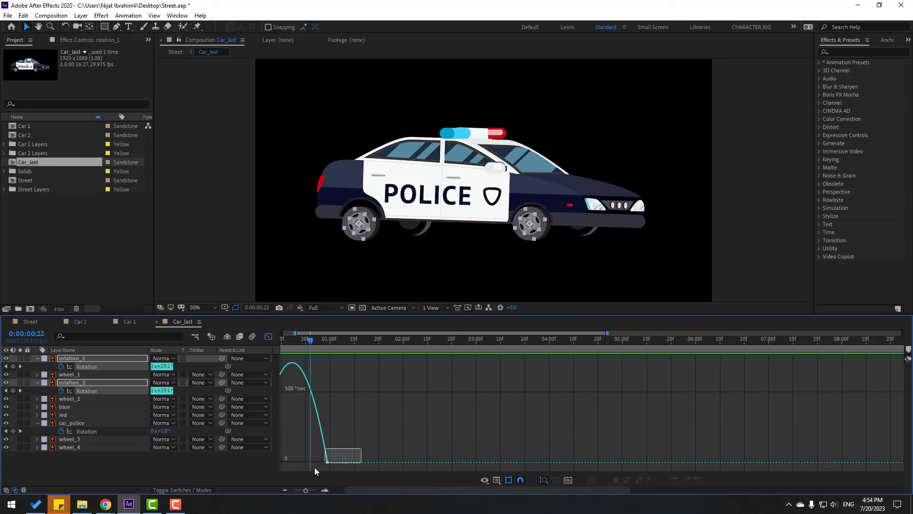
drag(342, 460, 326, 460)
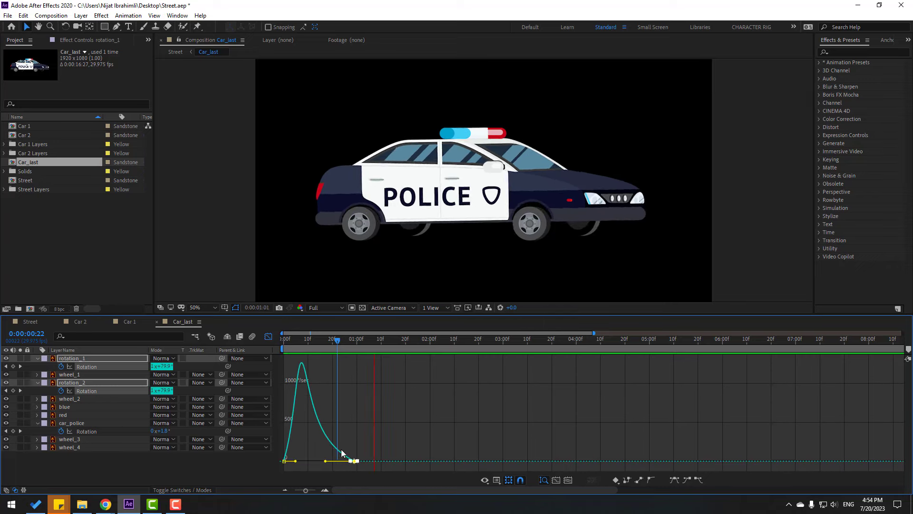
click(269, 338)
Set both wheels' end Rotation to 273°, move the end keyframes to 0:00:01:05, and preview the spin in Street.
drag(334, 347, 354, 340)
drag(162, 366, 158, 366)
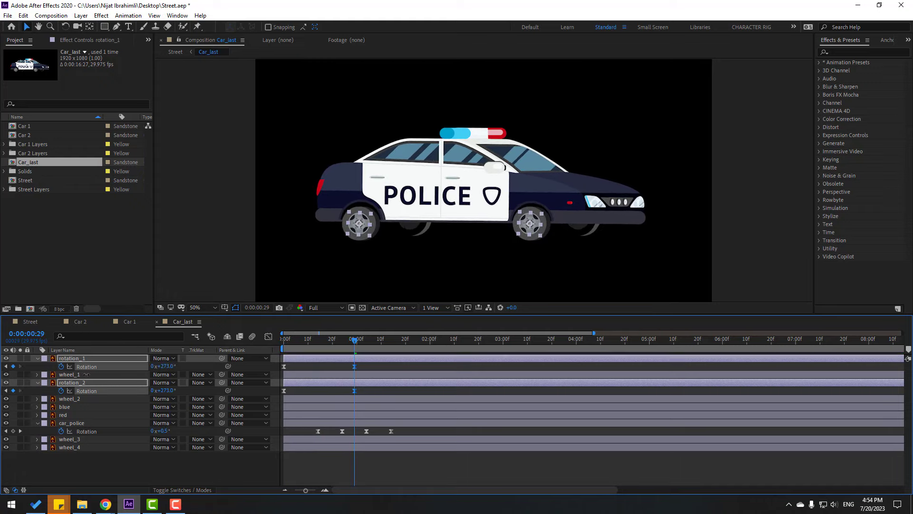
key(space)
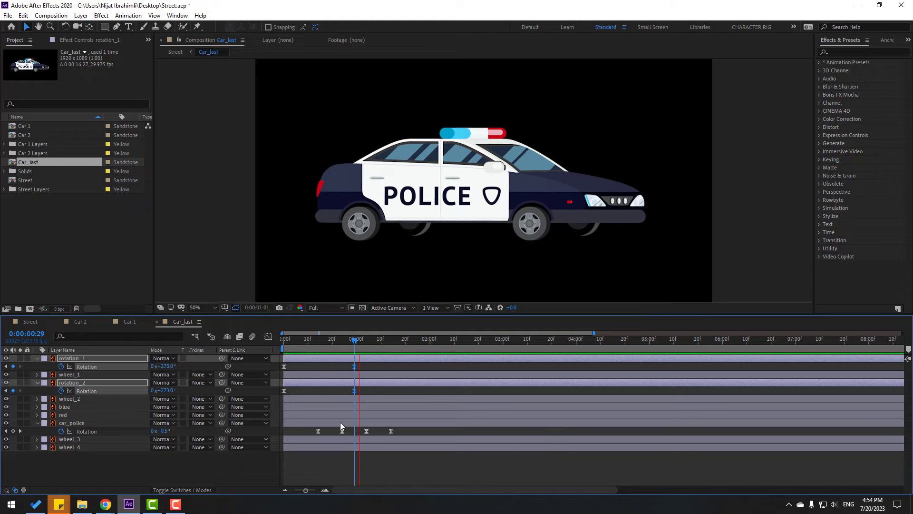
key(space)
drag(354, 370, 369, 368)
key(space)
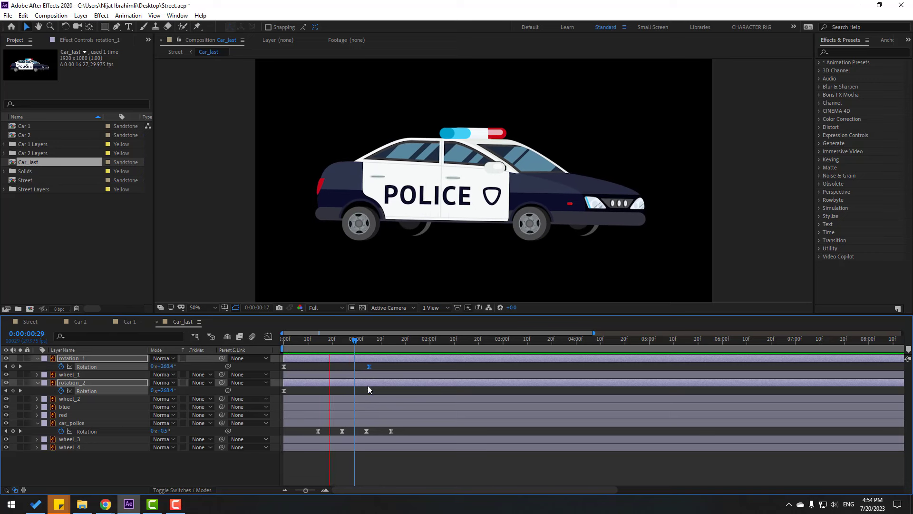
click(50, 321)
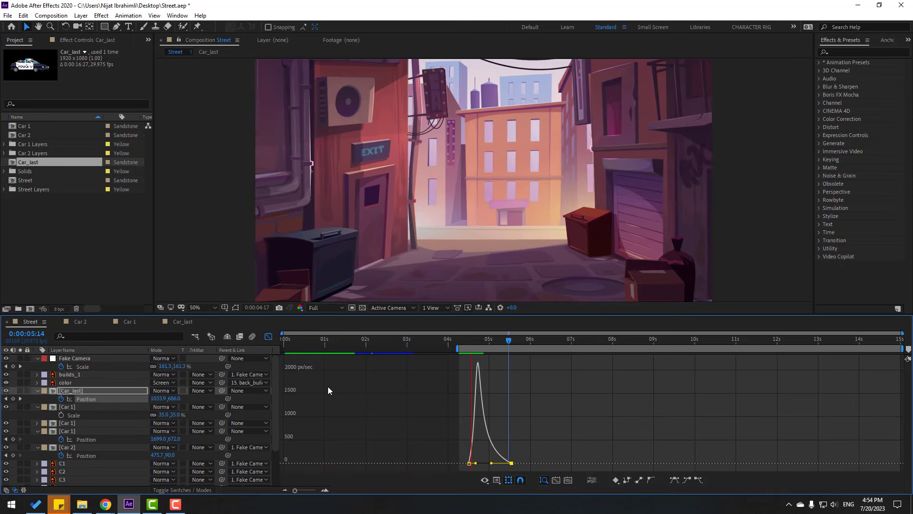
Set the end Rotation of rotation_1 and rotation_2 to 1x+62° at 0:00:01:05 and preview the Street composition.
click(182, 322)
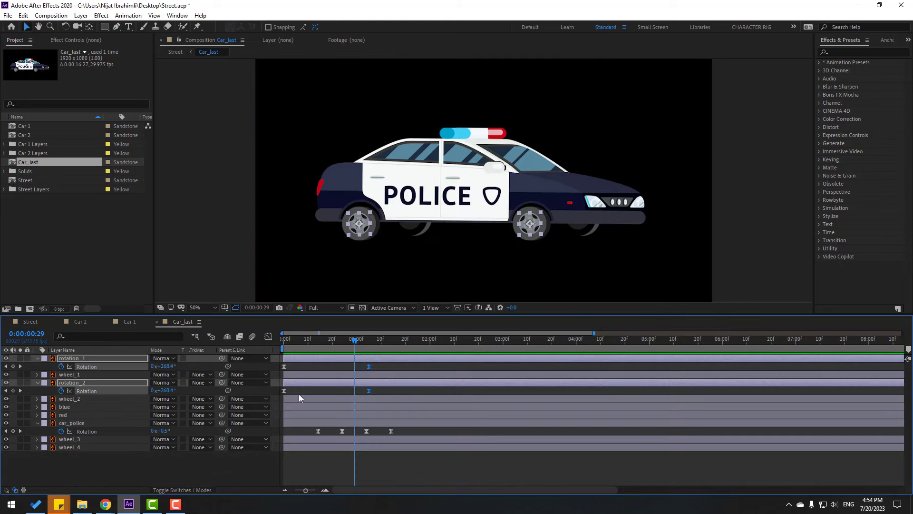
click(368, 340)
drag(168, 371, 177, 366)
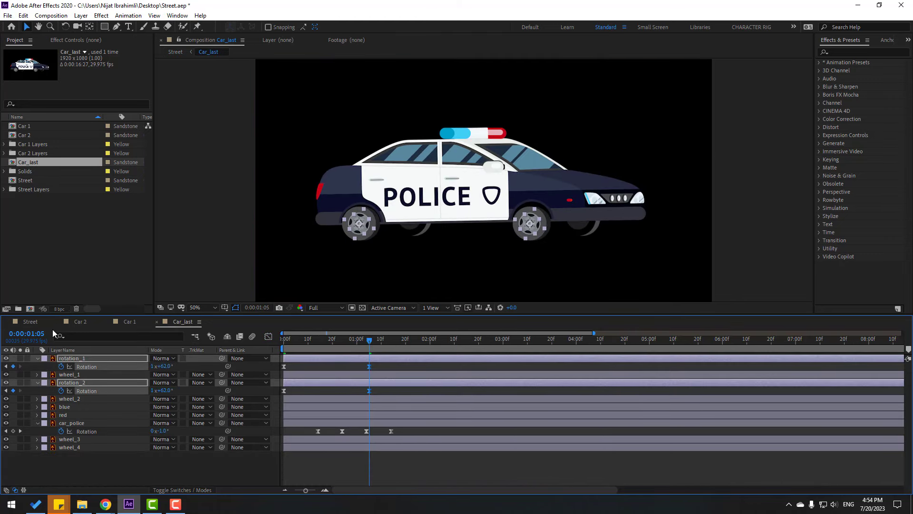
click(36, 324)
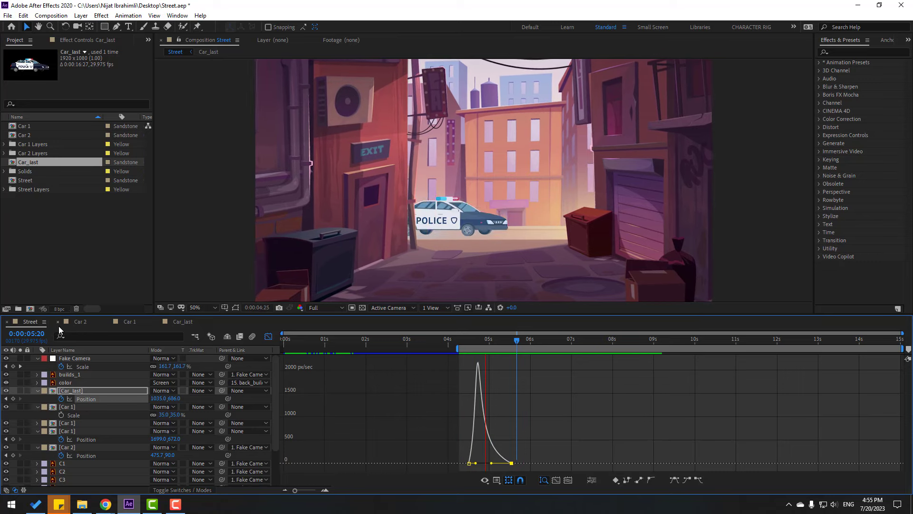
Shift car_police's four Rotation keyframes to start at about 0:00:00:12 and preview the stop in Street.
click(174, 322)
drag(401, 438, 313, 432)
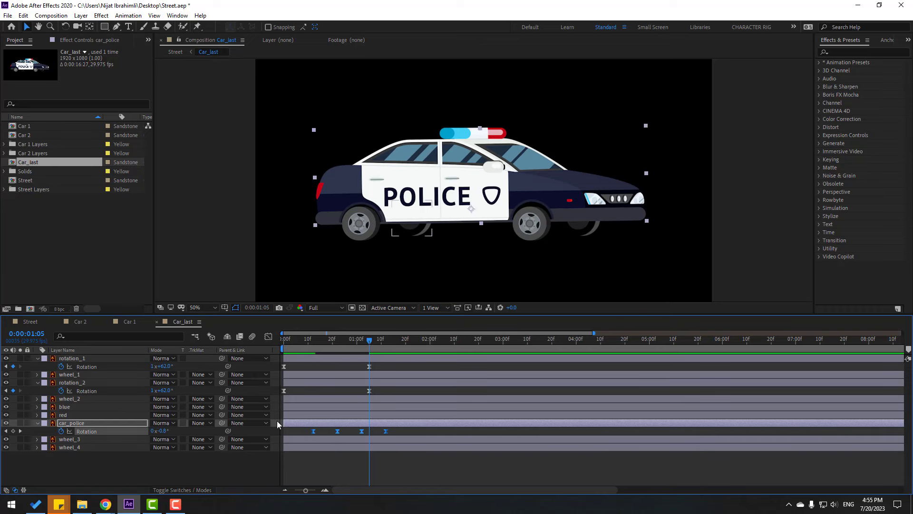
click(31, 321)
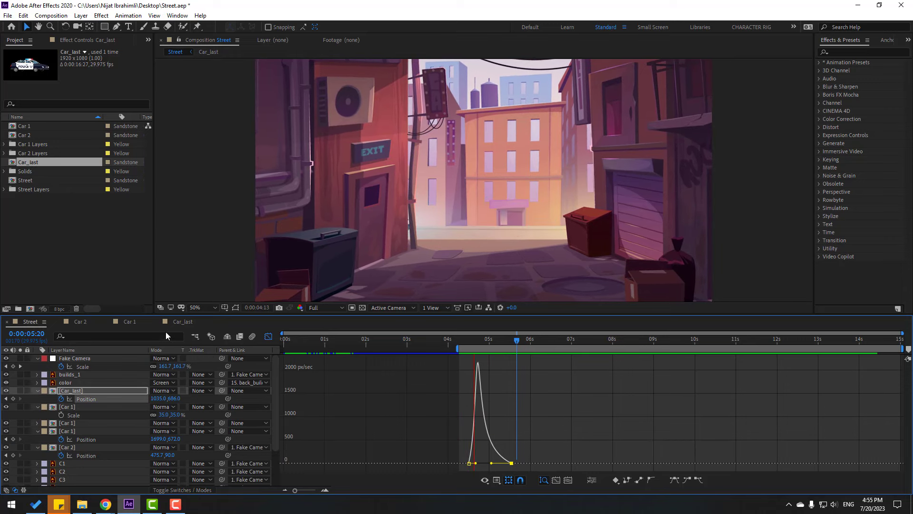
In Car_last, parent the blue and red light layers to car_police and scrub through the motion.
click(182, 322)
click(71, 408)
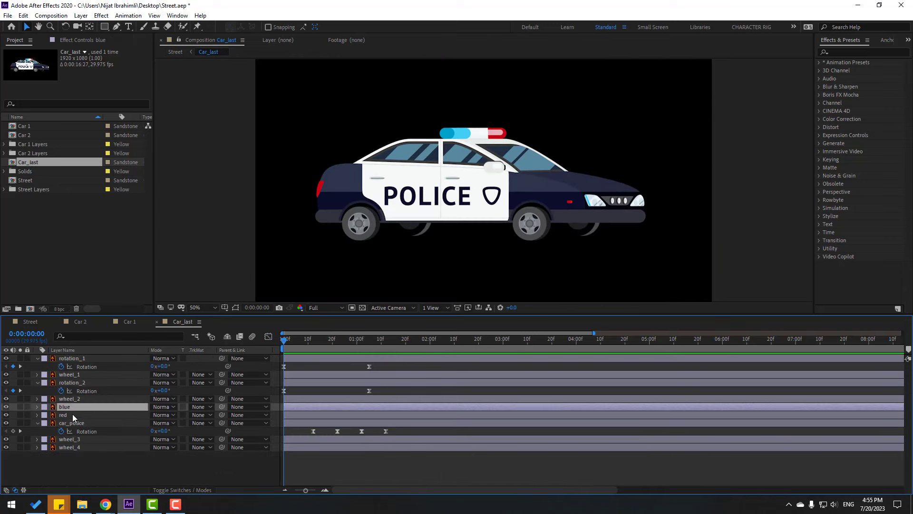
shift+click(66, 414)
drag(222, 406, 69, 423)
drag(292, 342, 386, 343)
Return to the Street composition, close the Graph Editor, and preview how the police car arrives and stops.
click(30, 321)
drag(467, 343, 565, 342)
key(shift+F3)
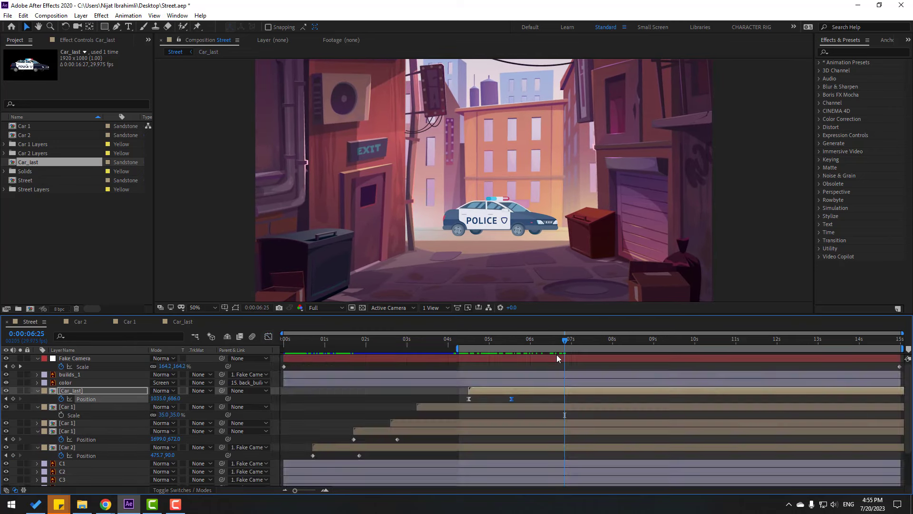
drag(507, 341, 575, 342)
key(space)
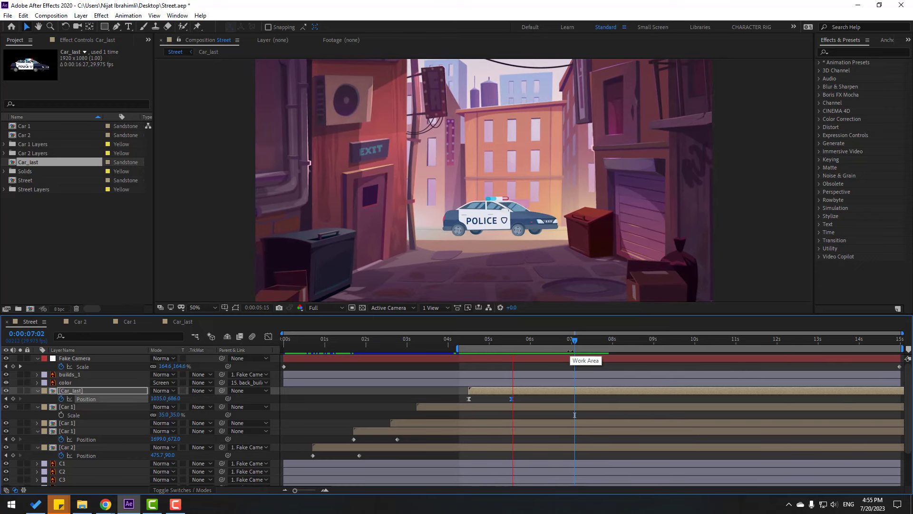
With the playhead at the start of Street, parent the Car_last layer to Fake Camera and preview the car's movement.
key(space)
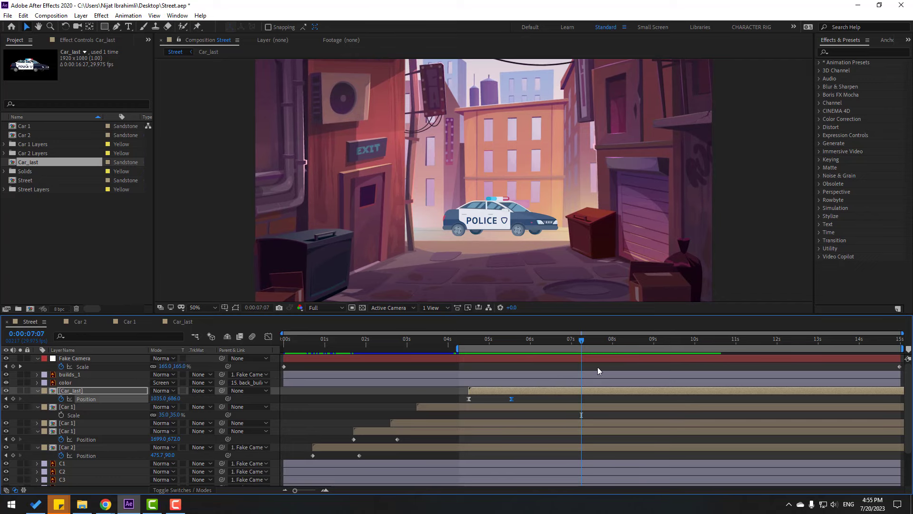
drag(553, 340, 284, 366)
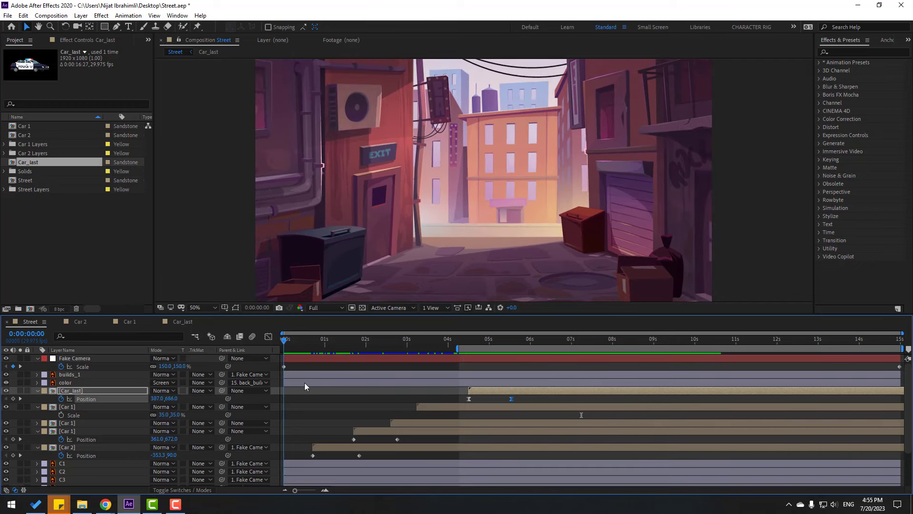
click(73, 392)
drag(222, 390, 79, 359)
drag(471, 340, 525, 347)
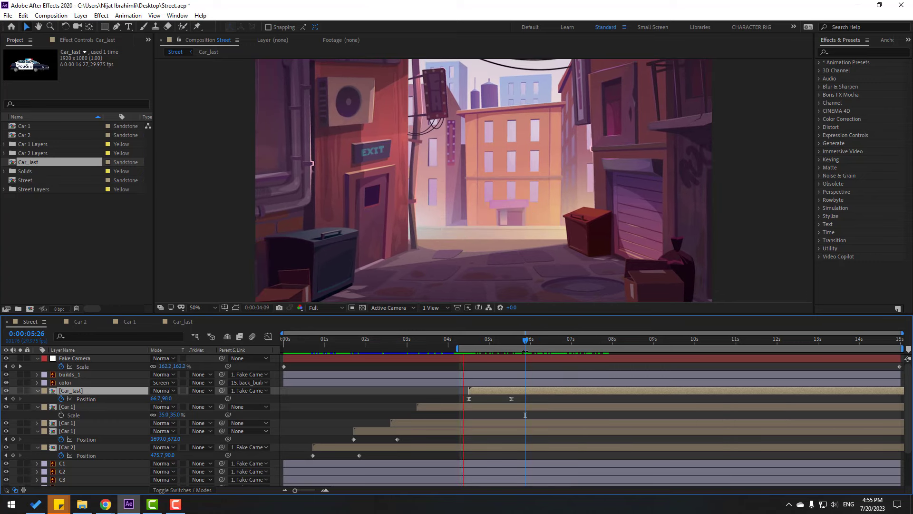
key(space)
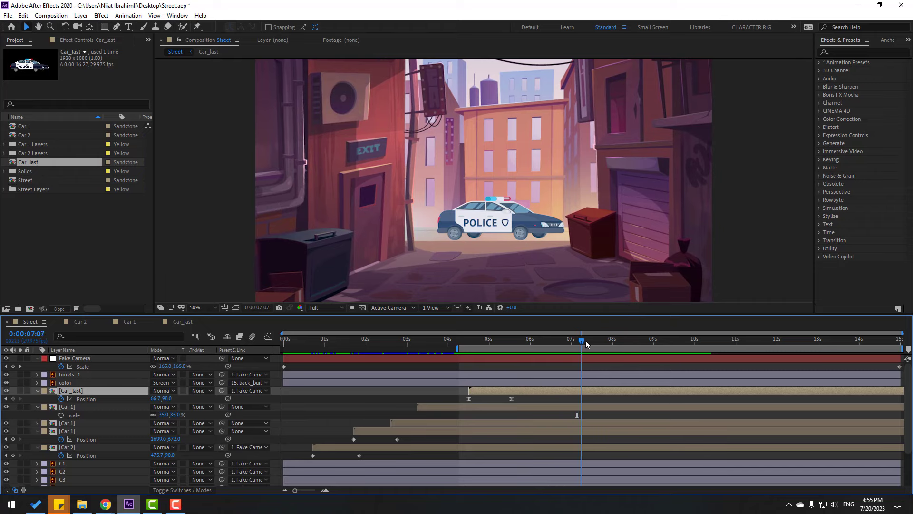
Add a Car_last Position keyframe at 0:00:07:15 and shift its X position back to 41.7 at 0:00:08:01.
click(13, 399)
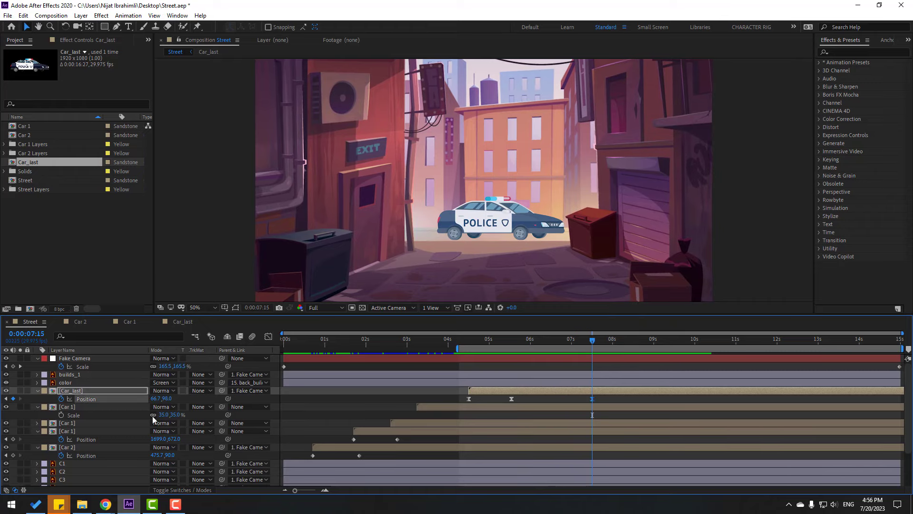
drag(602, 344, 614, 341)
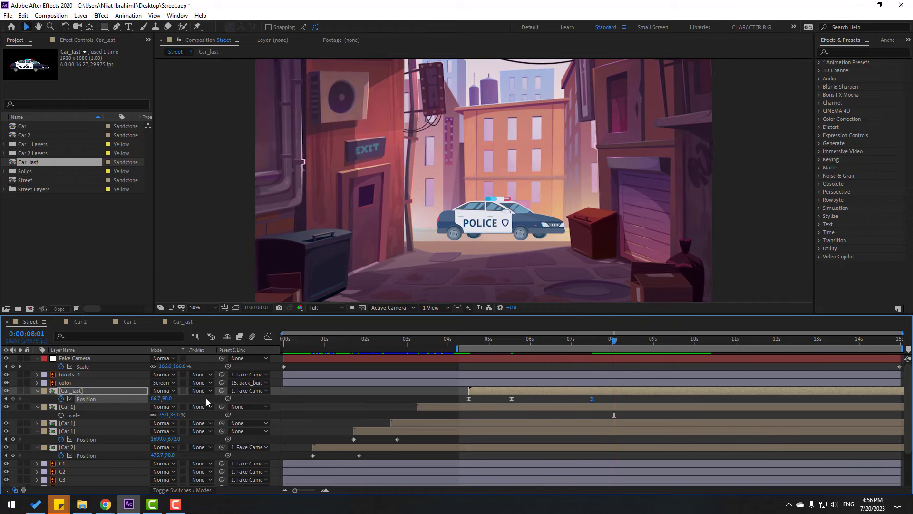
drag(154, 398, 143, 399)
Set Car_last's X position to 610.7 at 0:00:09:05 and preview with the work area starting near 7 seconds.
drag(628, 339, 660, 340)
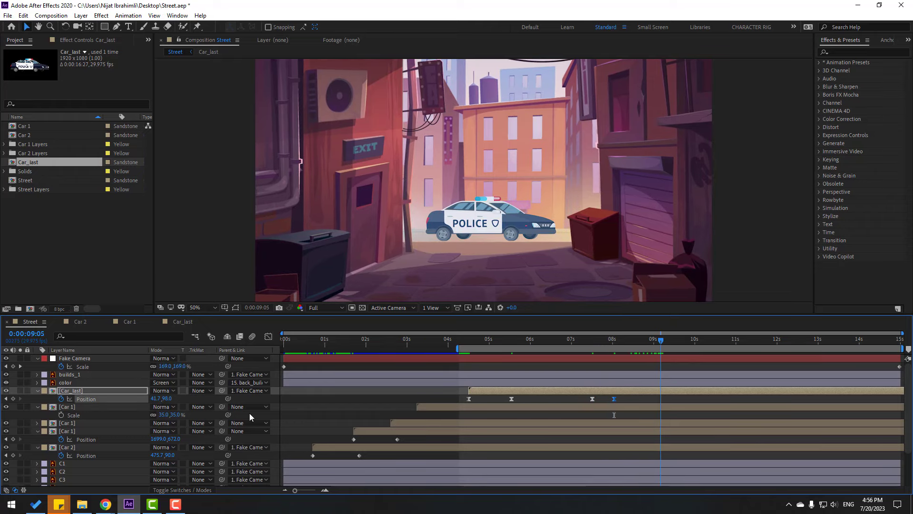
drag(154, 399, 417, 400)
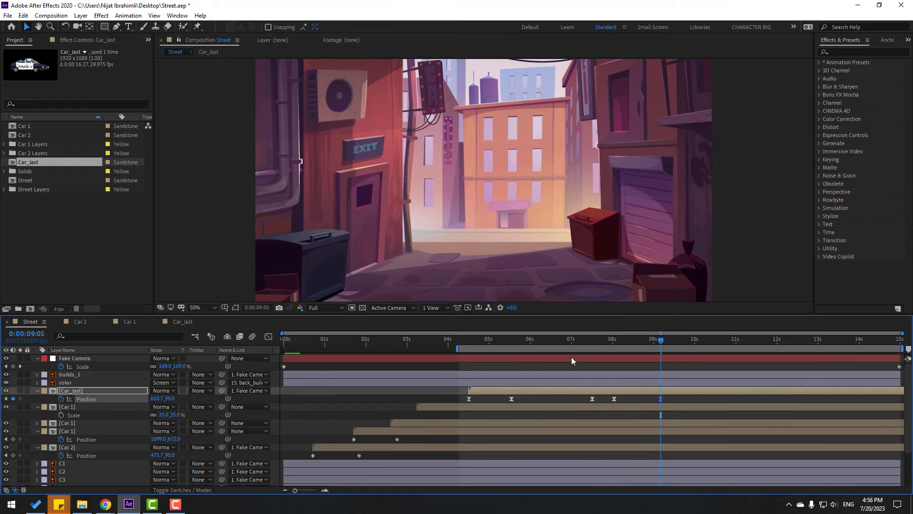
drag(455, 349, 565, 349)
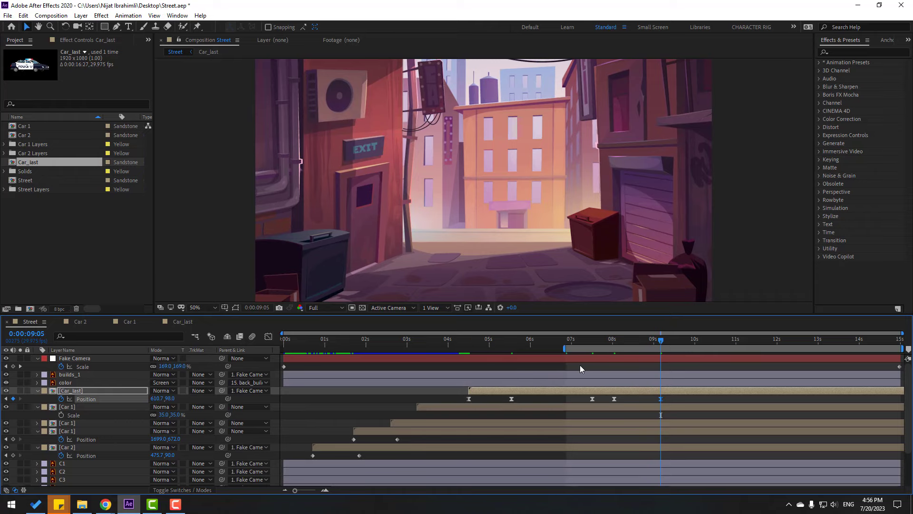
key(space)
Set the spatial interpolation of Car_last's last three Position keyframes to Linear and preview the car driving off.
drag(607, 403, 584, 407)
right_click(593, 398)
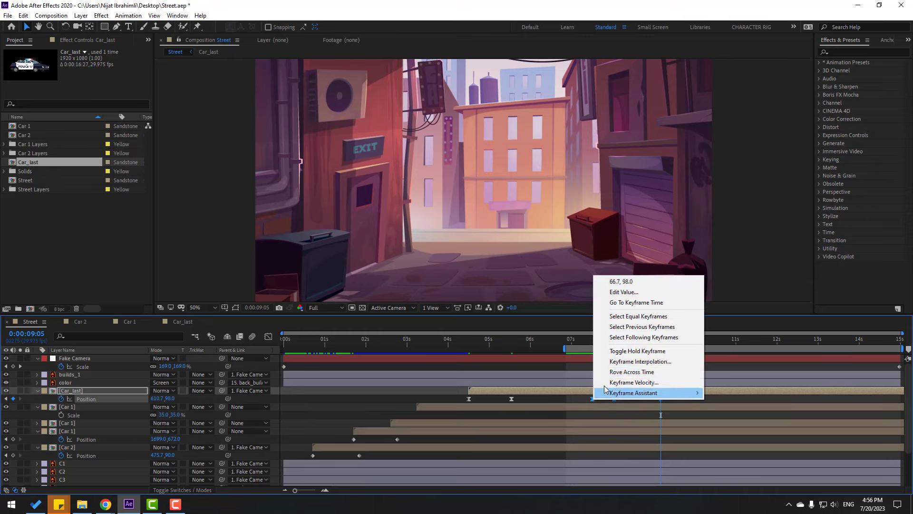
click(641, 362)
click(600, 316)
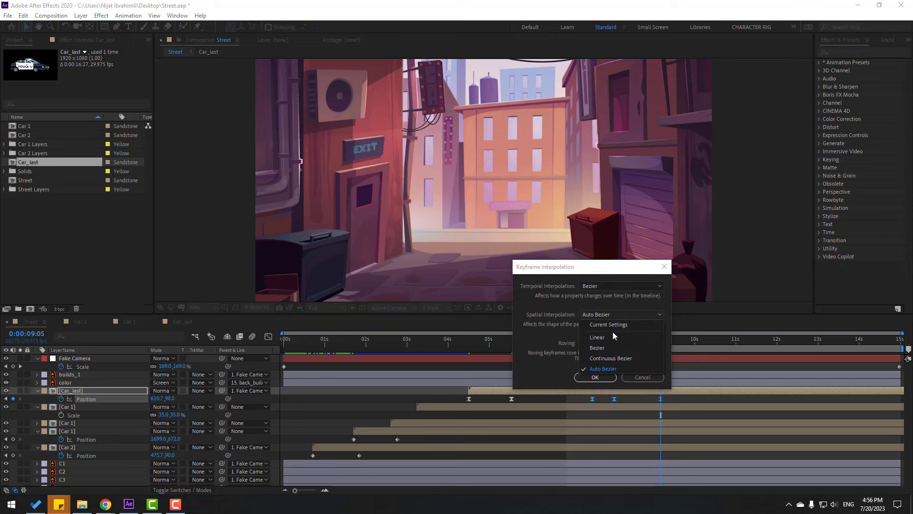
click(600, 327)
click(595, 376)
key(space)
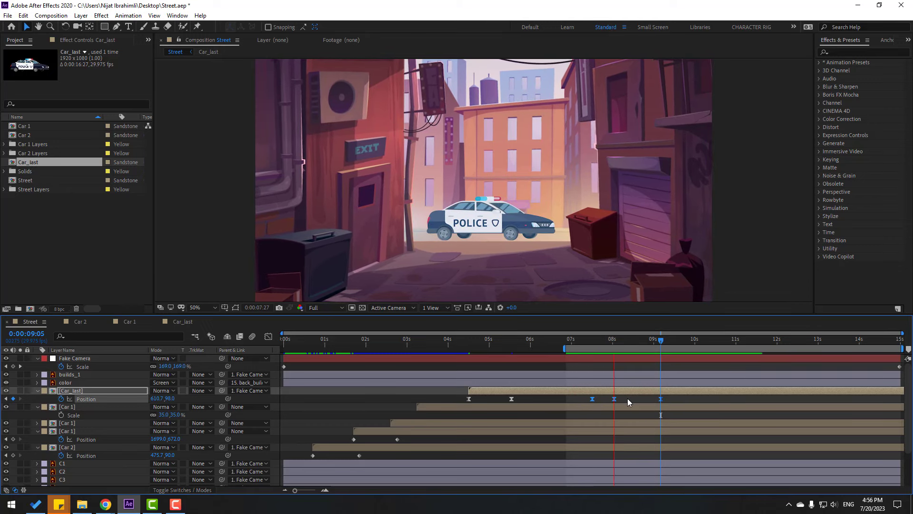
key(space)
Reshape Car_last's speed curve in the Graph Editor for the short backward move starting at 0:00:07:15, and close the editor.
click(268, 337)
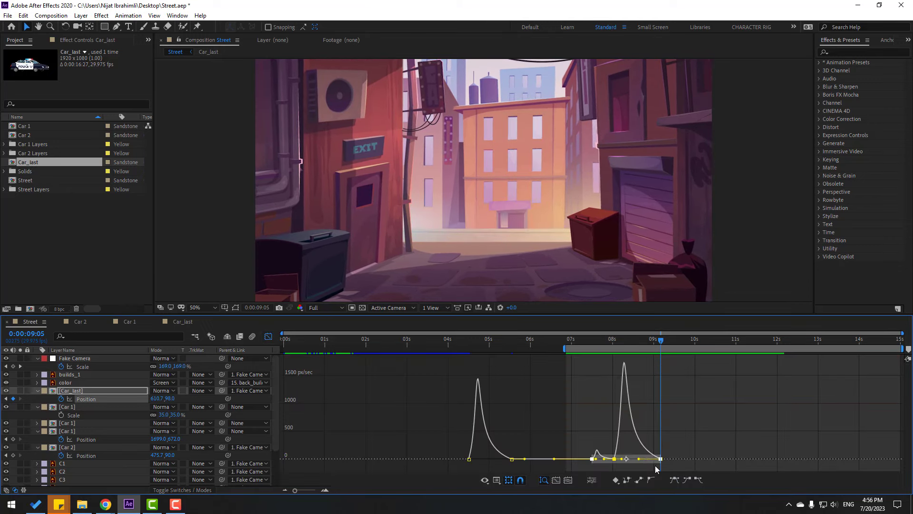
key(equal)
drag(511, 343, 548, 342)
click(550, 465)
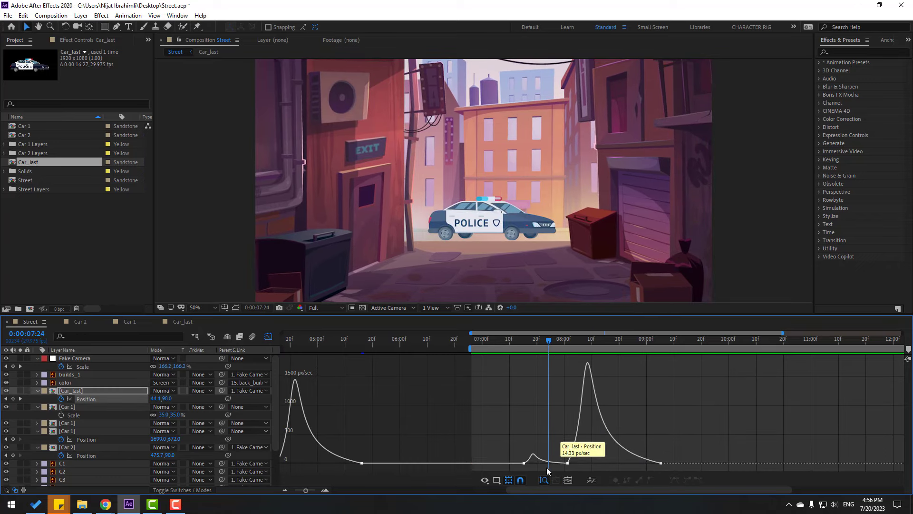
key(equal)
drag(598, 460, 568, 471)
drag(514, 465, 531, 466)
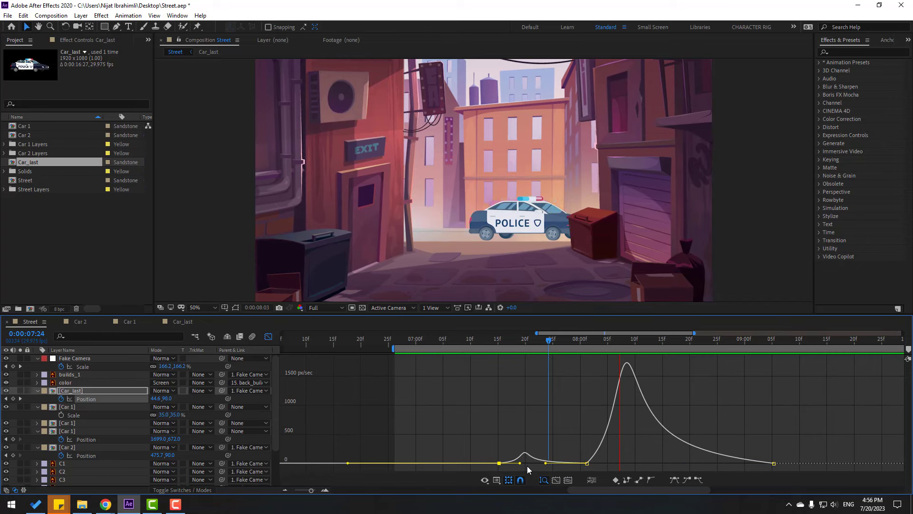
click(268, 337)
Line up with Car_last's Position keyframe at 0:00:07:15 and add Rotation keyframes to rotation_1 and rotation_2 at 0:00:03:00 in Car_last.
drag(532, 342, 492, 343)
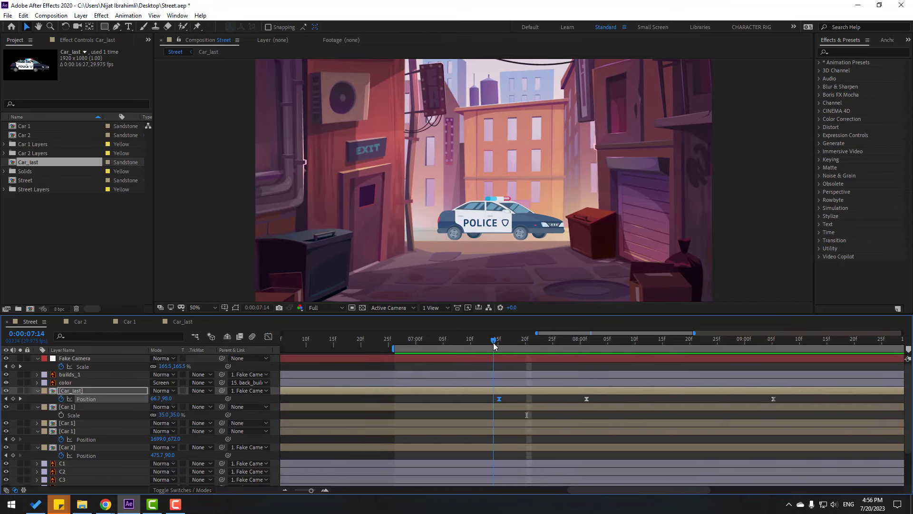
key(minus)
key(minus)
click(535, 339)
click(178, 323)
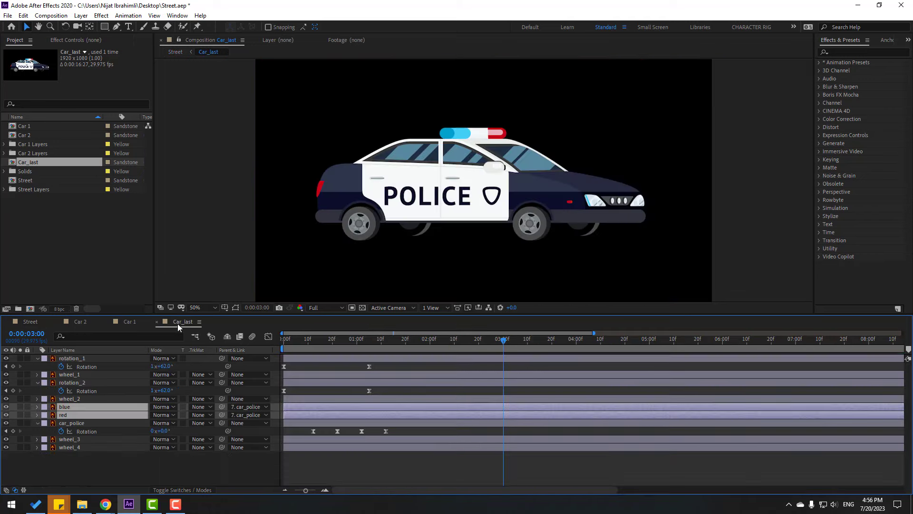
click(13, 366)
click(13, 390)
Line up with 0:00:08:01 in Street and set Rotation of rotation_1 and rotation_2 to 0x+291° at 0:00:03:16 in Car_last.
click(31, 322)
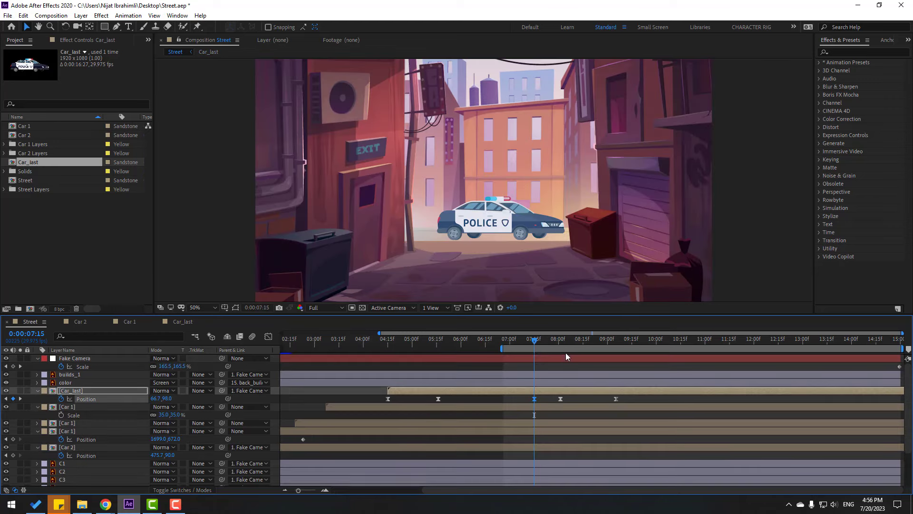
drag(536, 341, 563, 349)
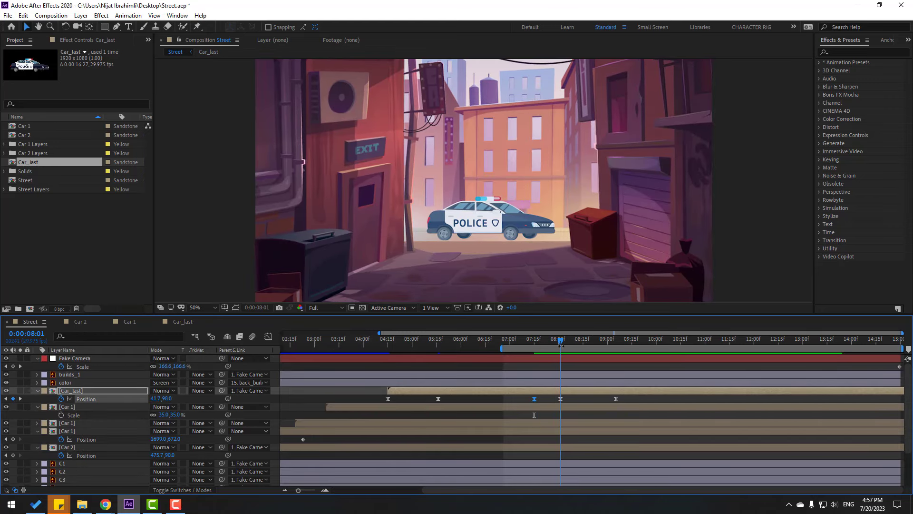
click(183, 322)
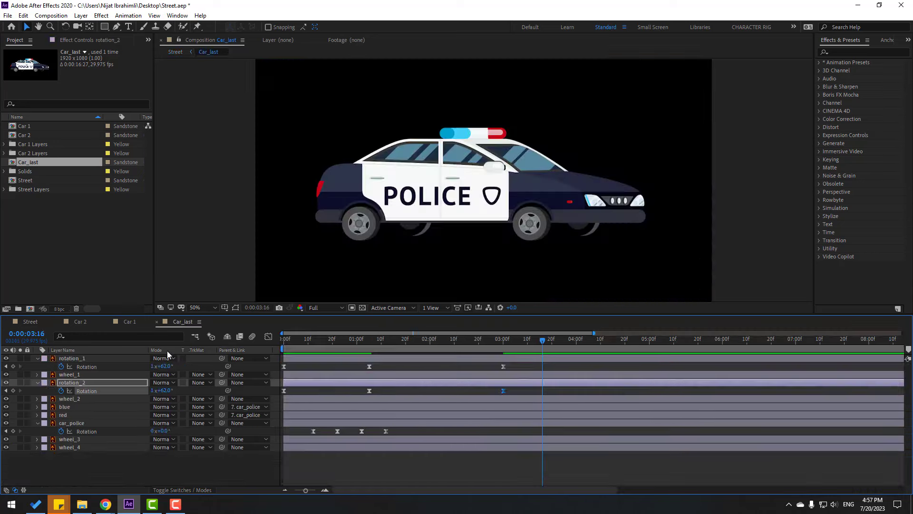
click(90, 358)
ctrl+click(84, 382)
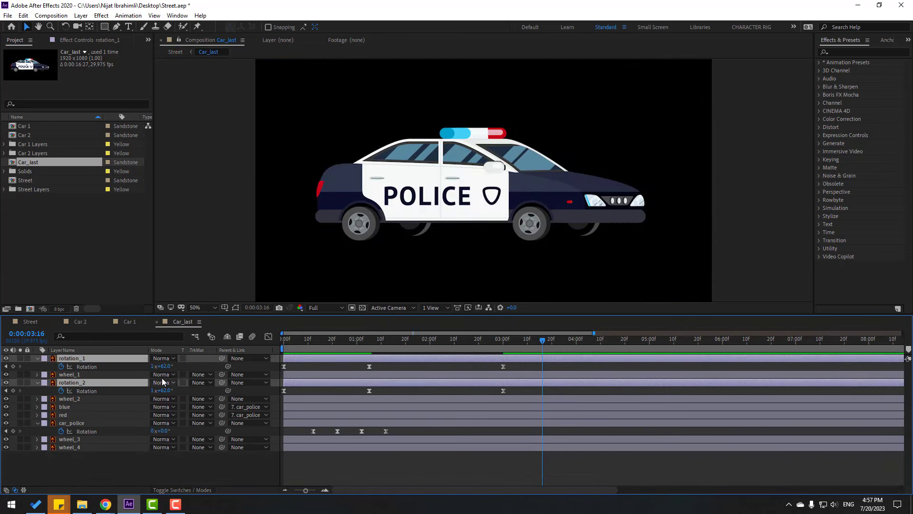
drag(166, 366, 85, 334)
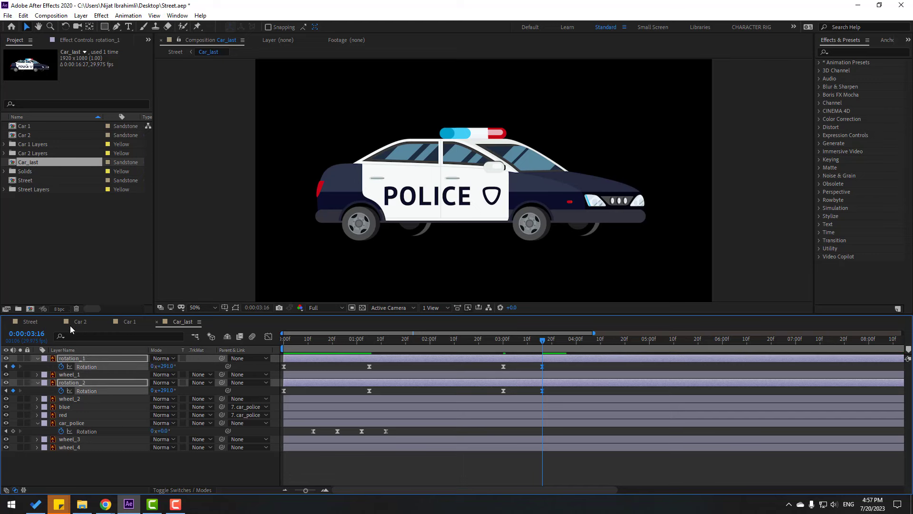
Check the backward move in Street, shift the wheels' last Rotation keyframes to 0:00:03:14, and preview Car_last from a later work area start.
click(26, 321)
drag(524, 338, 558, 343)
click(181, 322)
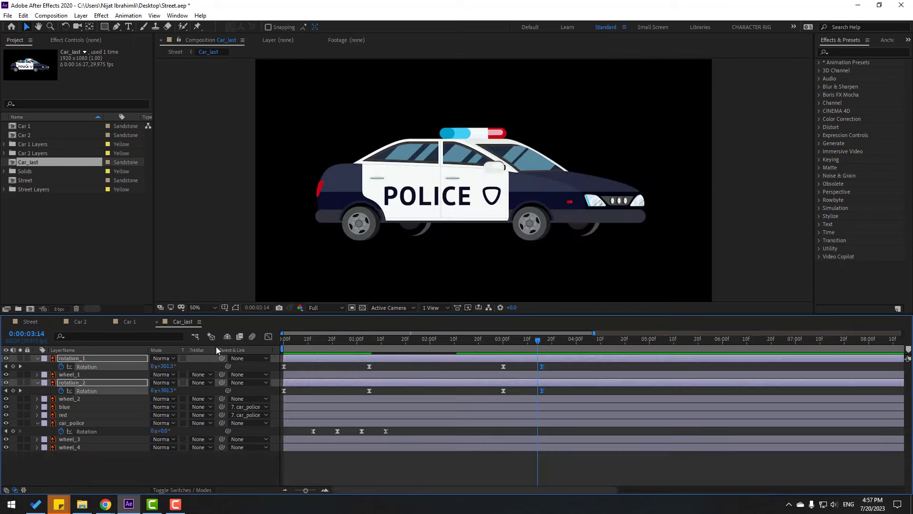
click(534, 341)
drag(546, 367, 544, 367)
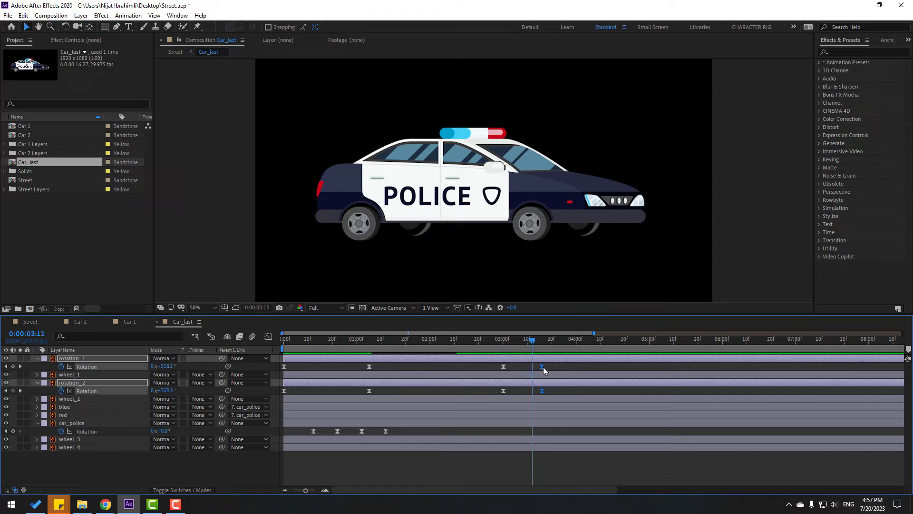
click(504, 340)
drag(505, 341, 510, 343)
drag(277, 349, 469, 349)
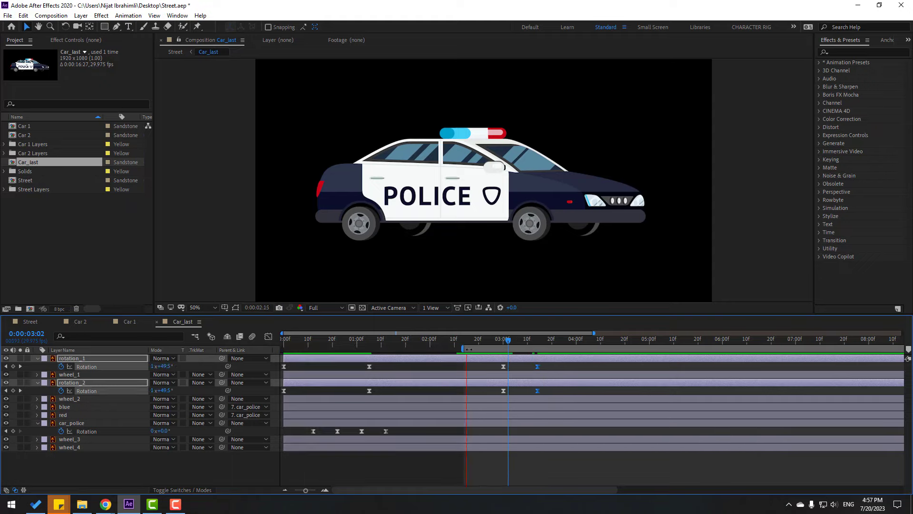
Set the Rotation of rotation_1 and rotation_2 to 0x+342° at 0:00:03:14 and preview the wheels in Car_last and Street.
click(535, 342)
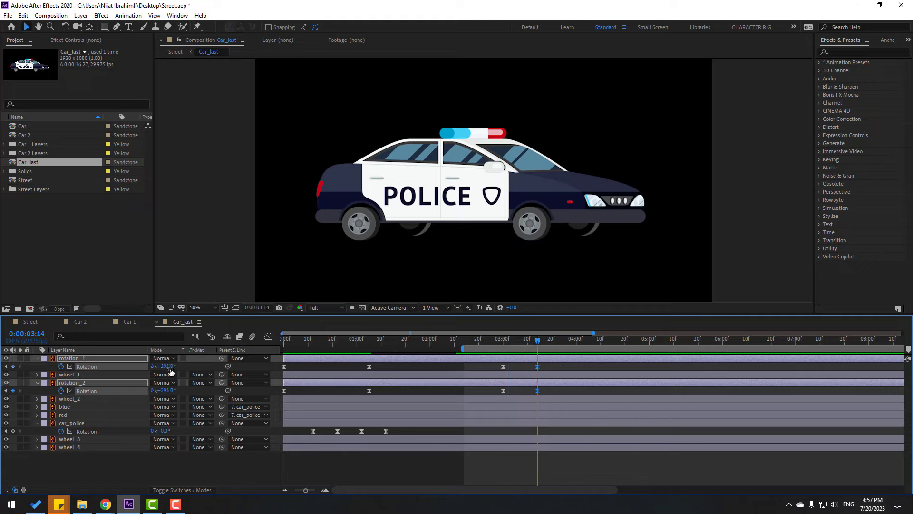
drag(169, 366, 196, 367)
key(space)
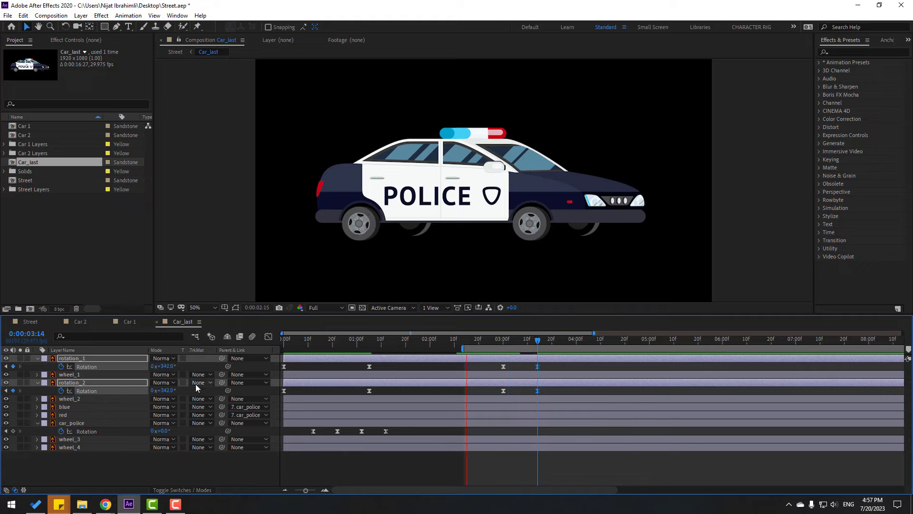
click(30, 321)
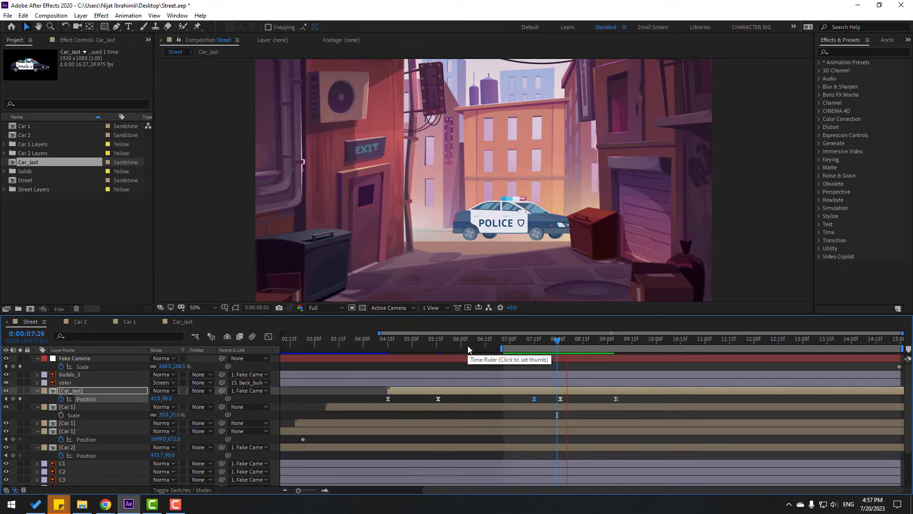
Spin rotation_1 and rotation_2 forward with Rotation keyframes at 0:00:04:07 in Car_last, matching the drive-off, and preview it in Street.
click(561, 342)
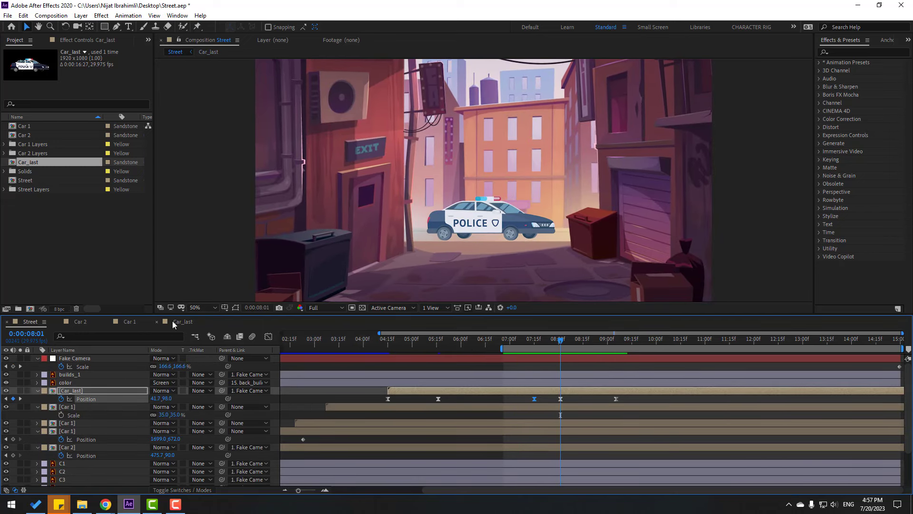
click(174, 324)
click(30, 321)
mouse_move(588, 342)
mouse_down()
mouse_move(611, 350)
mouse_move(595, 341)
mouse_up()
click(174, 324)
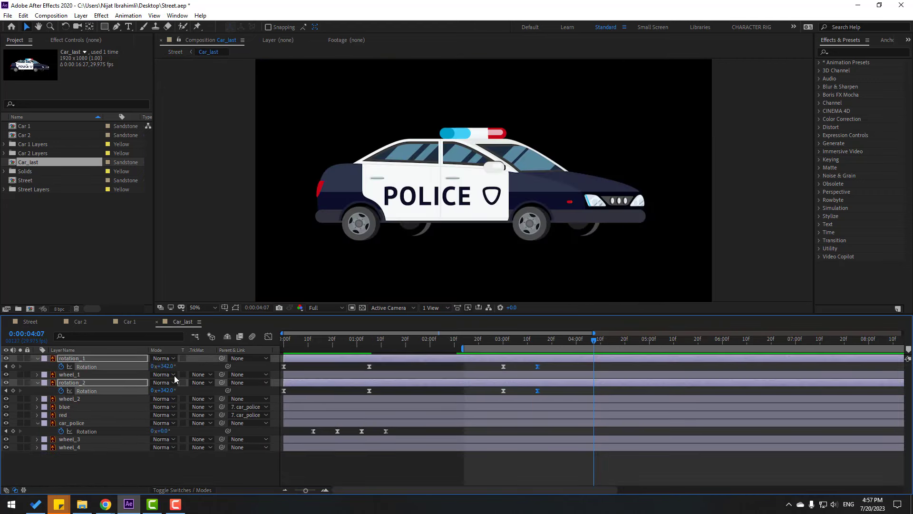
drag(163, 369, 415, 384)
click(29, 324)
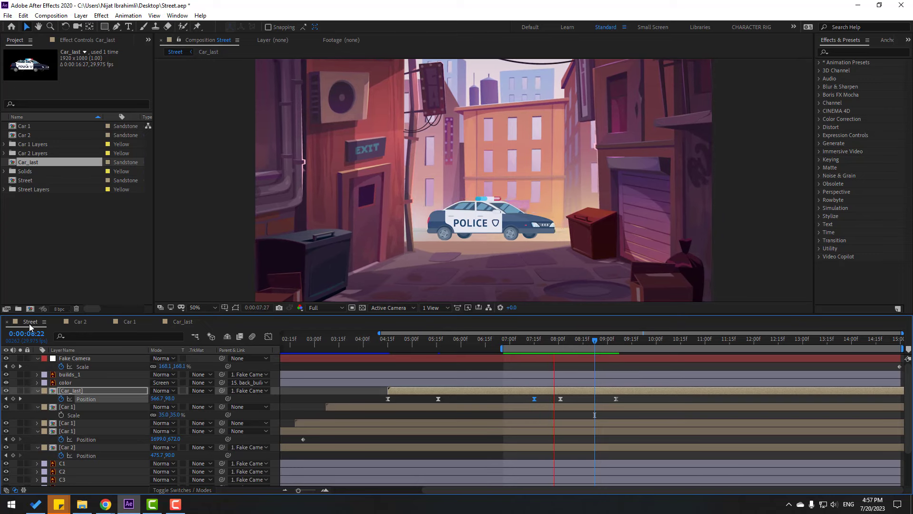
In Car_last, add a car_police Rotation keyframe at 0:00:03:00 and set its Rotation to -2° at 0:00:03:14.
click(177, 323)
key(j)
key(j)
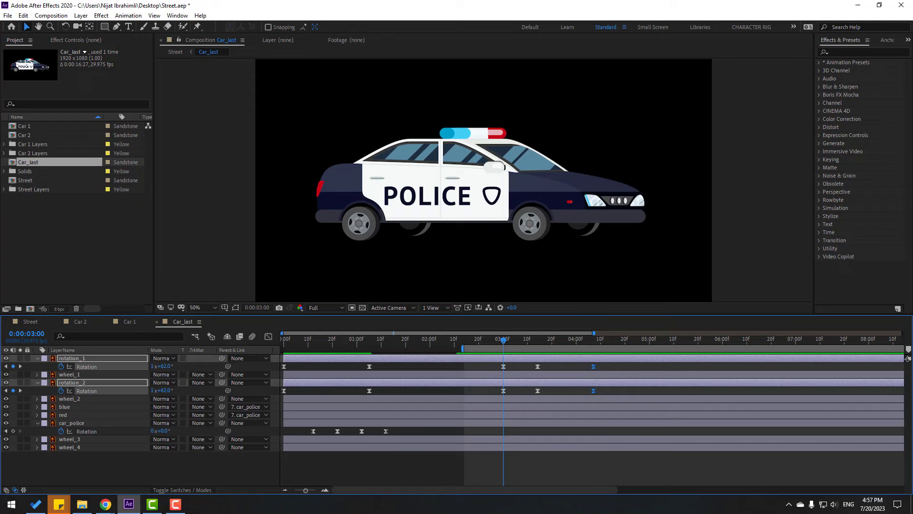
click(12, 431)
drag(504, 340, 538, 344)
click(165, 433)
text(-2)
key(Return)
Hold car_police's -2° Rotation with a keyframe at 0:00:03:19, enter a new Rotation value at 0:00:03:27, and preview the rock.
drag(501, 339, 549, 350)
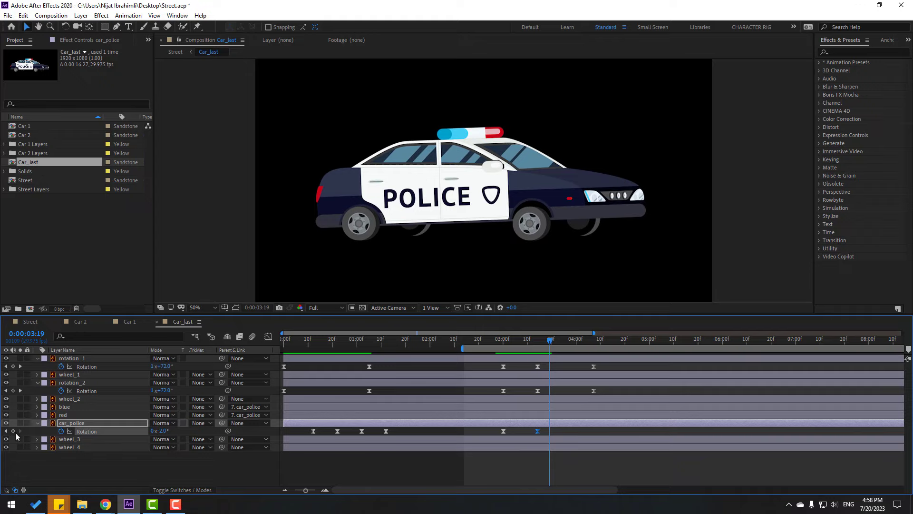
click(567, 340)
click(164, 431)
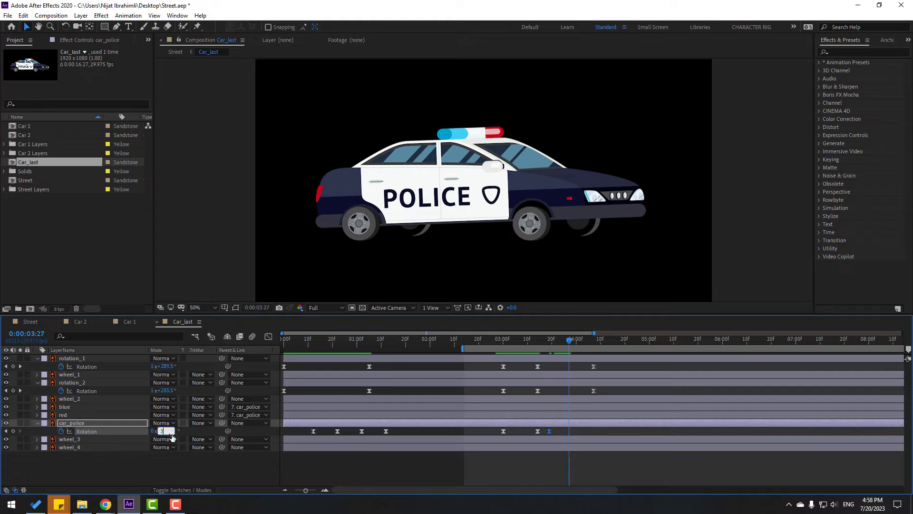
key(Return)
key(space)
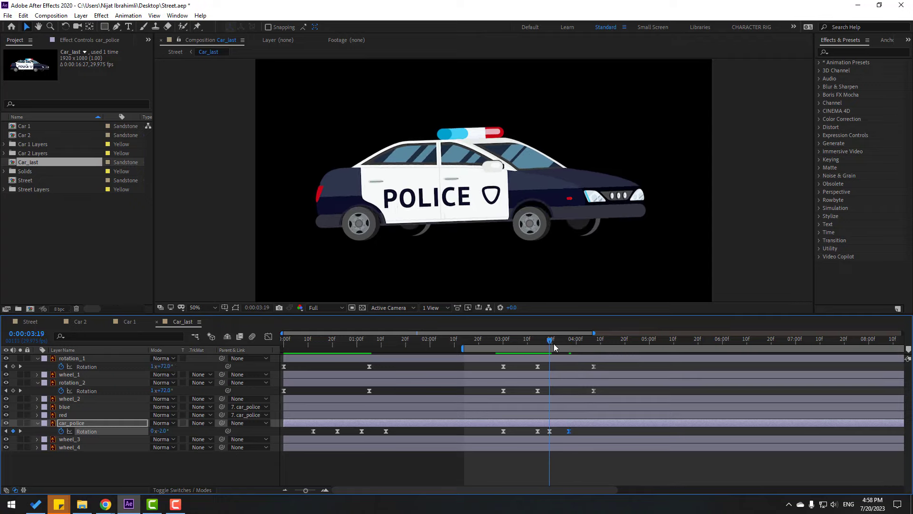
Retime car_police's last rocking keyframes in Car_last, aligning the final one with the wheels' last Rotation keyframes, and preview Street.
drag(569, 431, 594, 431)
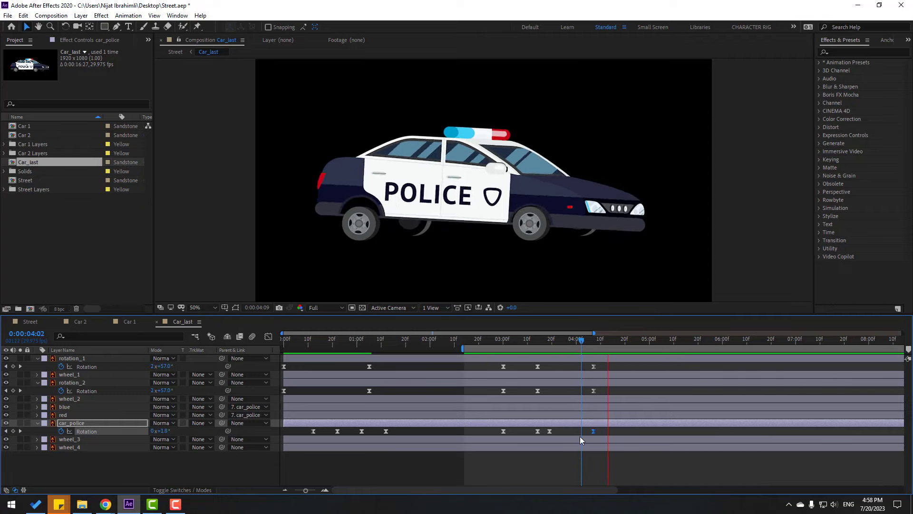
mouse_move(538, 432)
mouse_down()
mouse_move(530, 431)
mouse_move(540, 431)
mouse_up()
click(27, 324)
key(space)
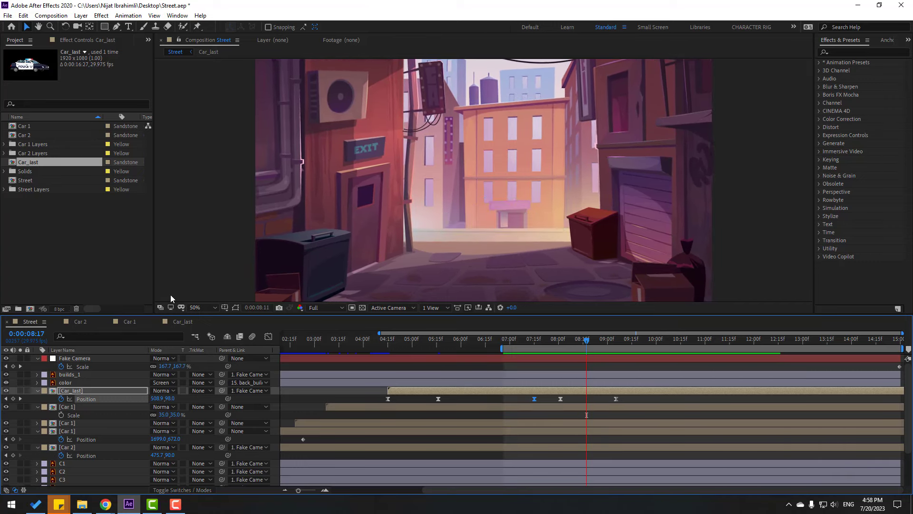
Move Fake Camera's last Scale keyframe to about 0:00:09:22, set the work area to the first 10 seconds, and preview it.
click(591, 340)
drag(595, 340, 630, 341)
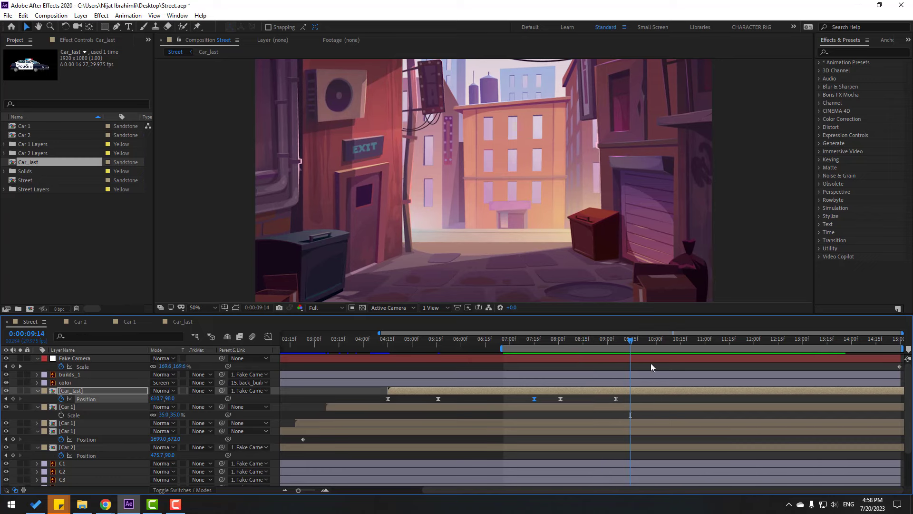
click(77, 359)
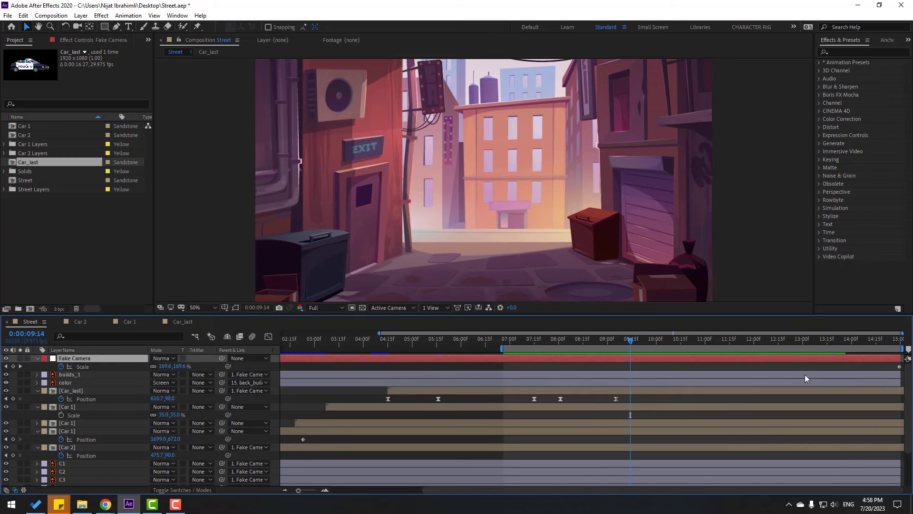
click(897, 367)
drag(902, 371, 644, 372)
drag(896, 350, 658, 350)
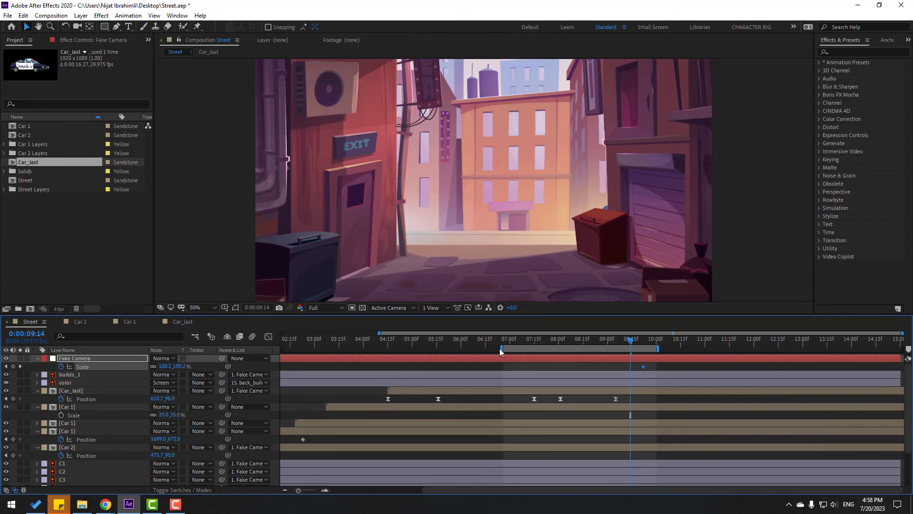
key(minus)
drag(563, 349, 266, 353)
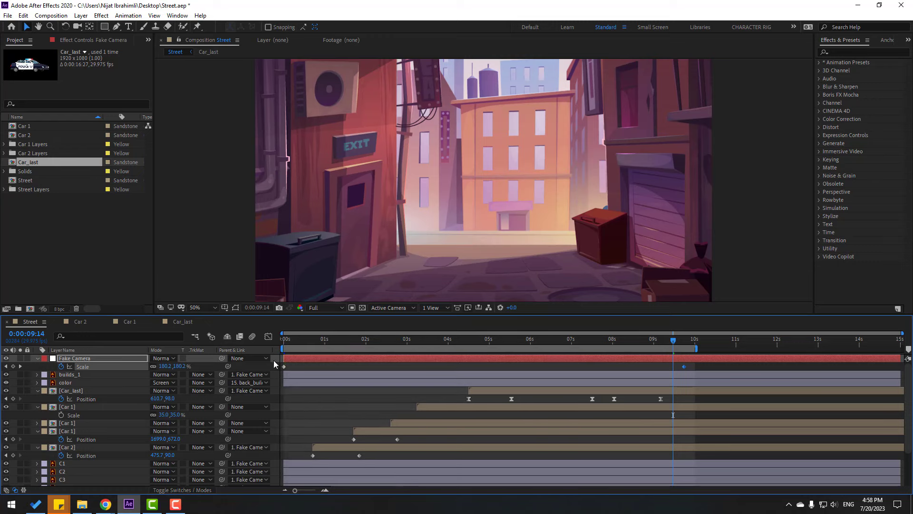
key(space)
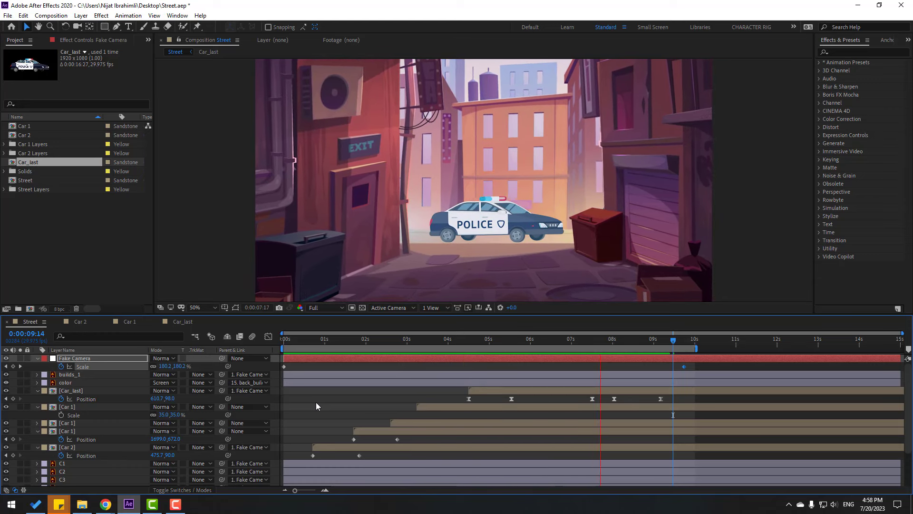
Shift Car_last's last three Position keyframes to start at 0:00:06:18, and begin the preview work area at about 0:00:04:00.
click(519, 341)
drag(518, 344, 543, 342)
drag(663, 393, 594, 404)
drag(543, 343, 559, 342)
drag(592, 400, 566, 399)
drag(284, 349, 442, 354)
key(space)
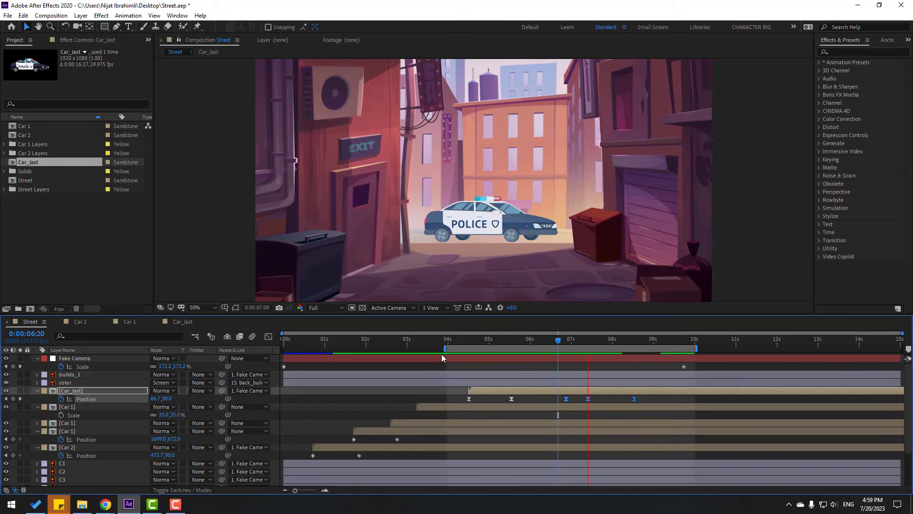
drag(566, 399, 558, 399)
key(alt+Left)
key(alt+Left)
drag(551, 344, 555, 344)
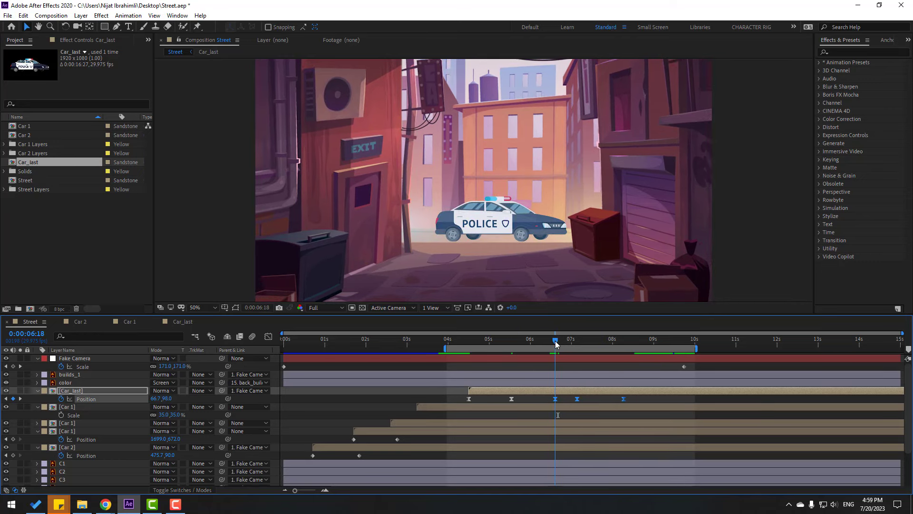
In Car_last, shift the later Rotation keyframes of rotation_1, rotation_2 and car_police to start at 0:00:02:03, and preview Street.
double_click(561, 390)
drag(615, 364, 507, 431)
drag(504, 367, 437, 367)
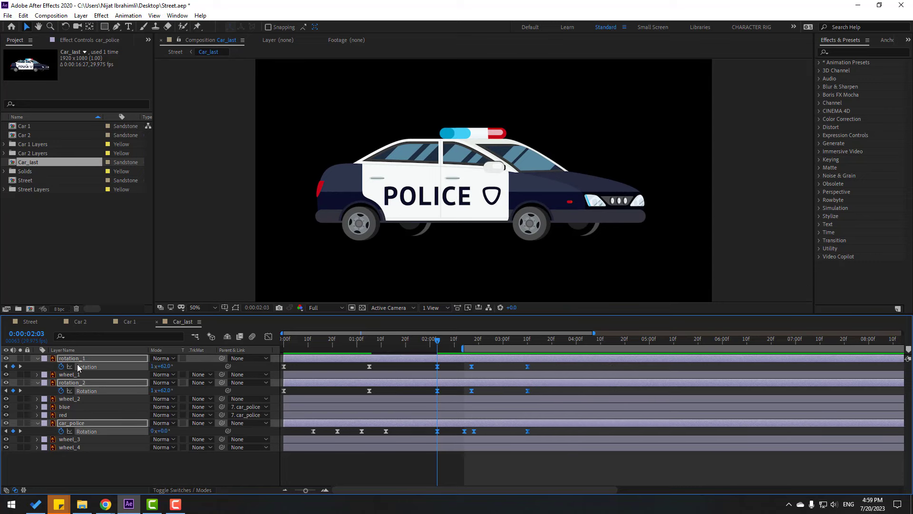
click(29, 322)
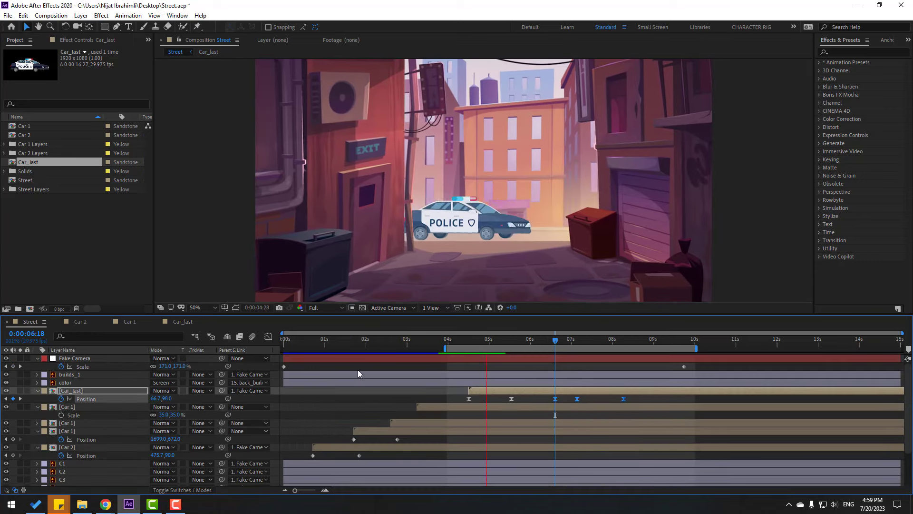
drag(555, 368, 547, 368)
Return to 0:00:00:00, collapse the car layers' properties, and make the smoke_1 and smoke_2 layers visible.
drag(633, 341, 130, 378)
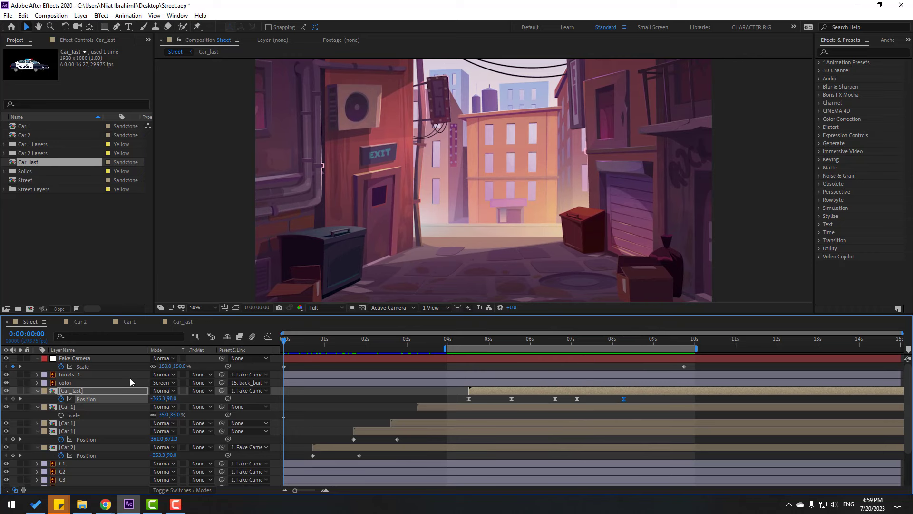
click(37, 391)
click(38, 398)
click(37, 414)
click(37, 423)
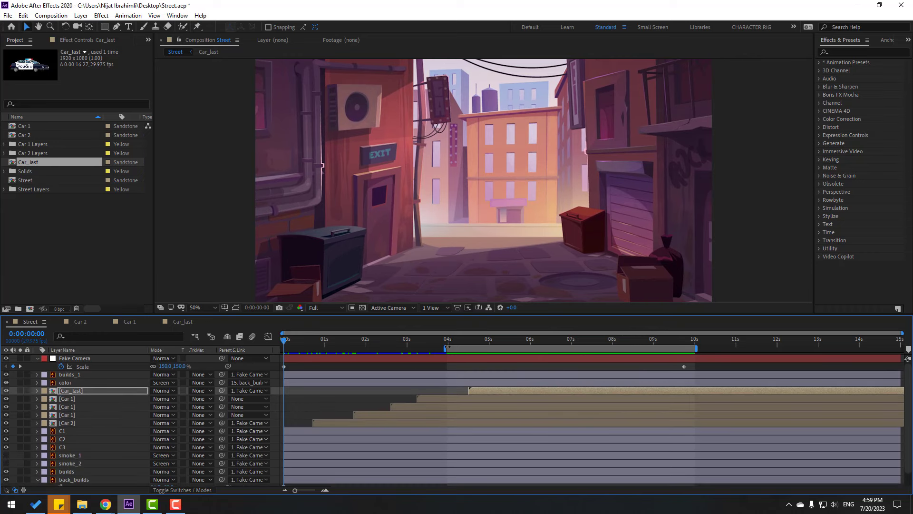
click(76, 456)
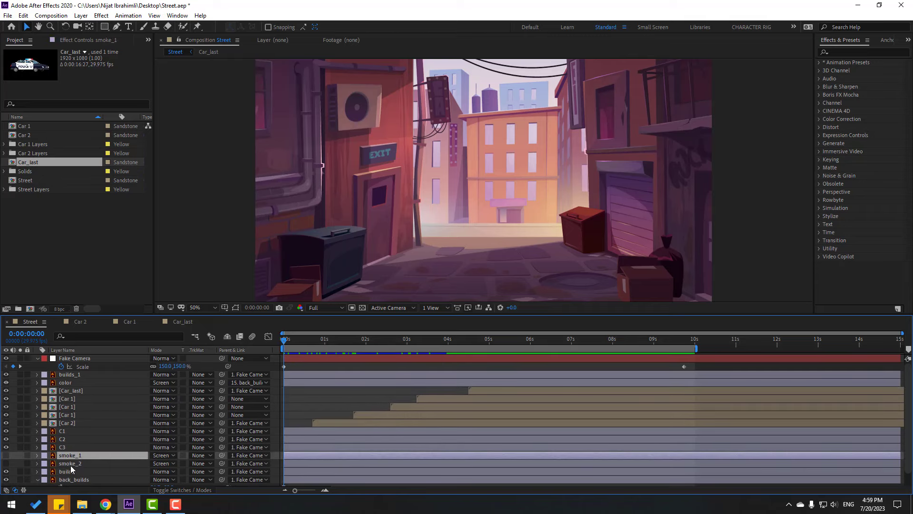
click(6, 456)
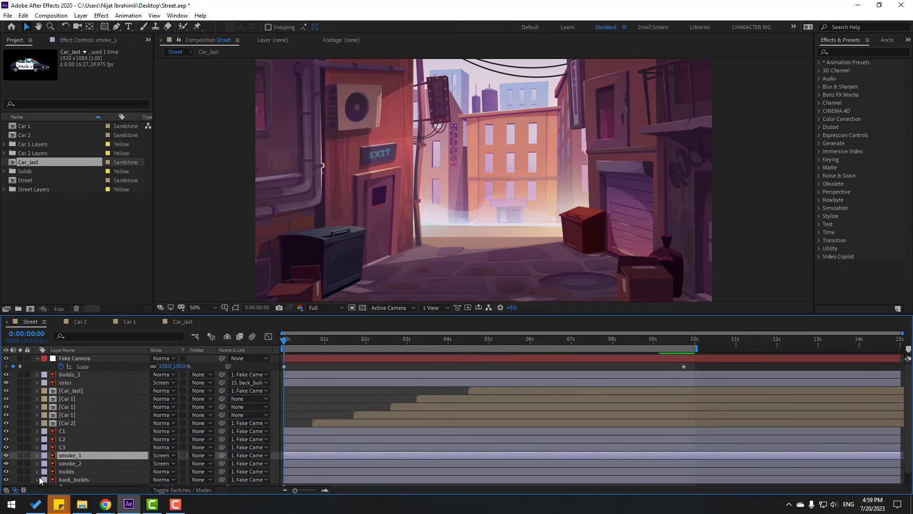
Move smoke_2's anchor point to its bottom centre and place the layer's base along the far edge of the street.
click(65, 464)
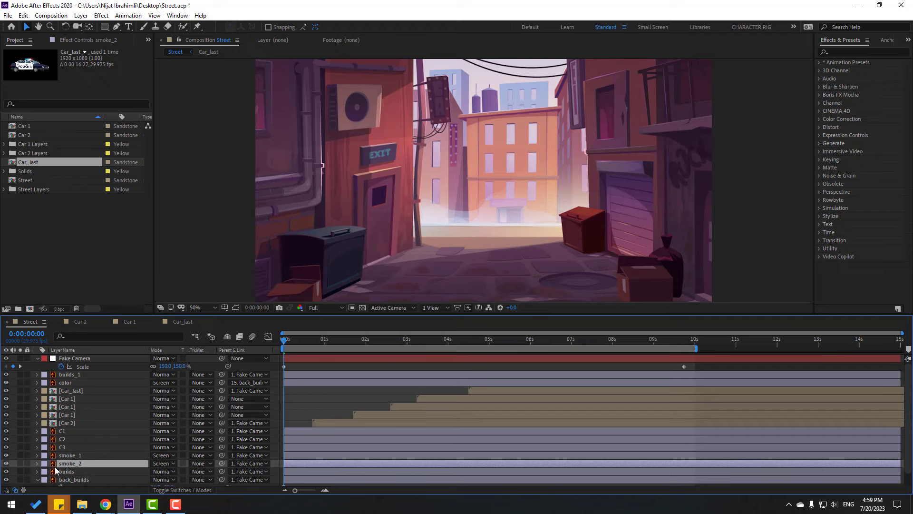
click(20, 464)
click(537, 209)
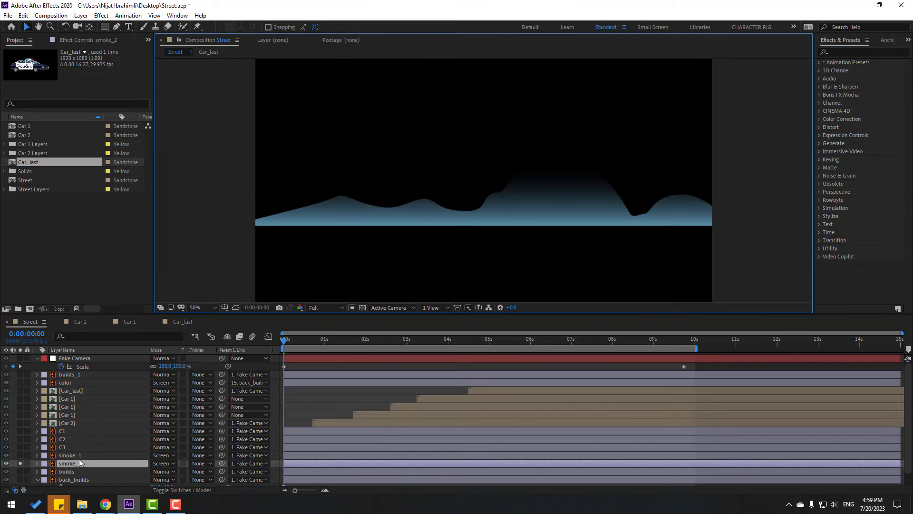
click(235, 308)
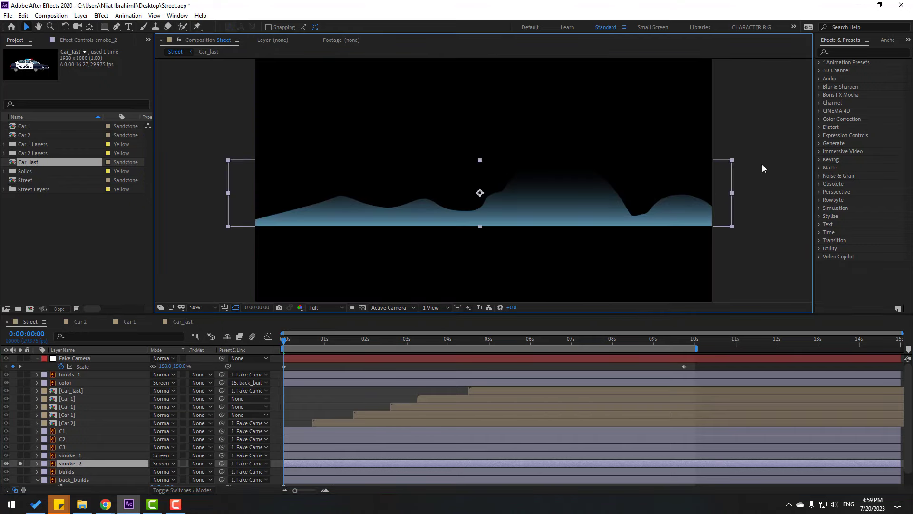
click(887, 42)
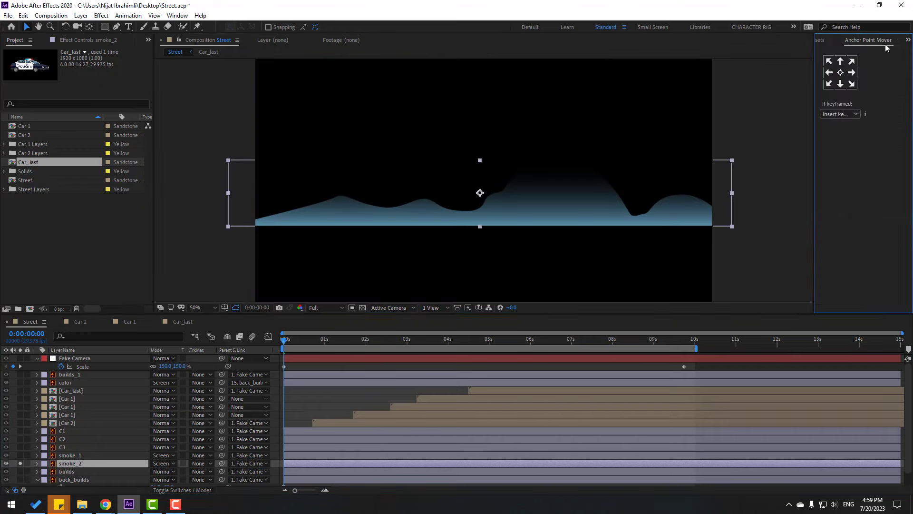
click(840, 84)
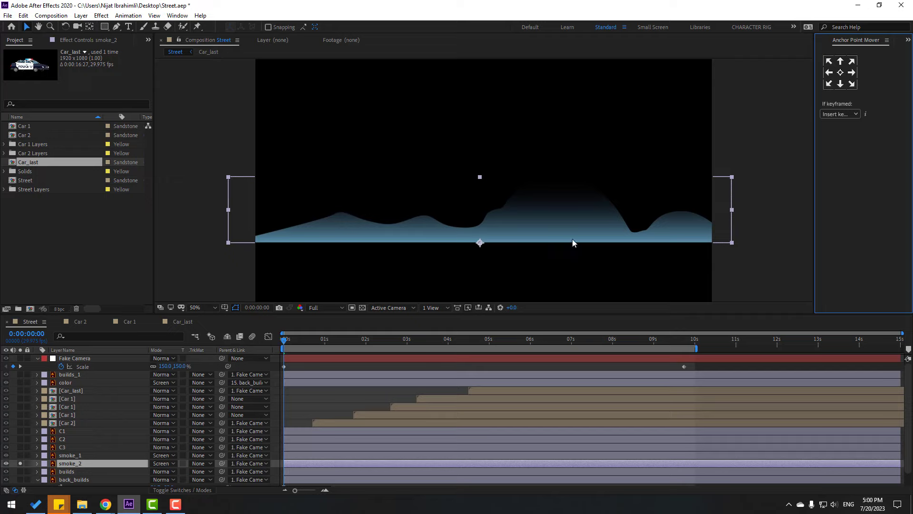
click(19, 464)
drag(506, 233, 508, 227)
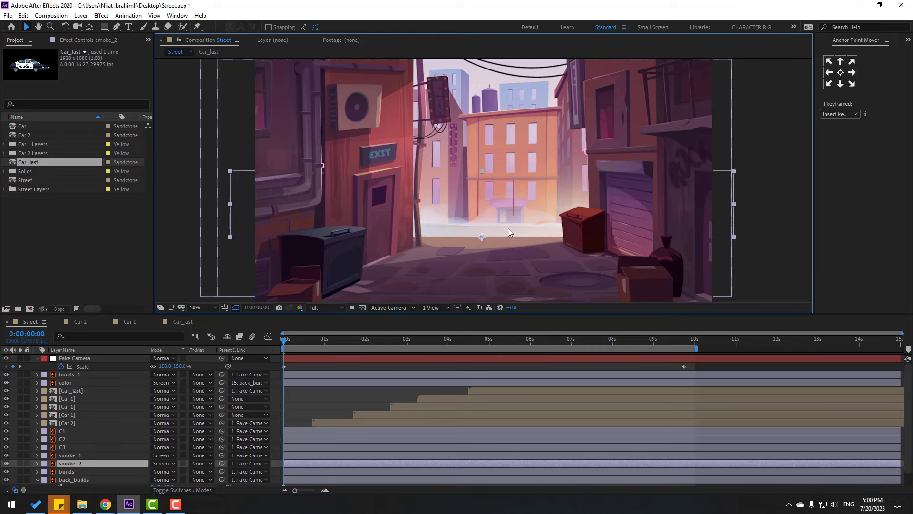
key(Return)
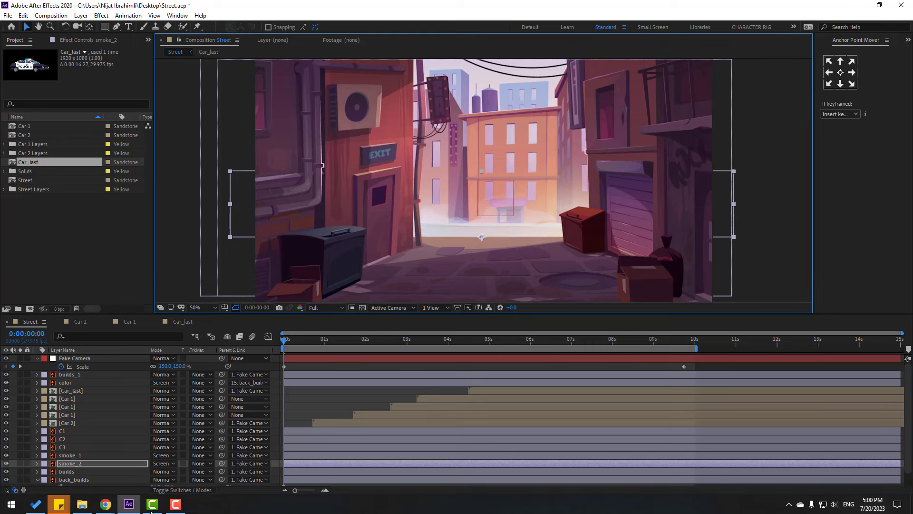
Move smoke_1's anchor point to its bottom centre and position the layer on the same baseline as smoke_2.
click(69, 455)
click(20, 455)
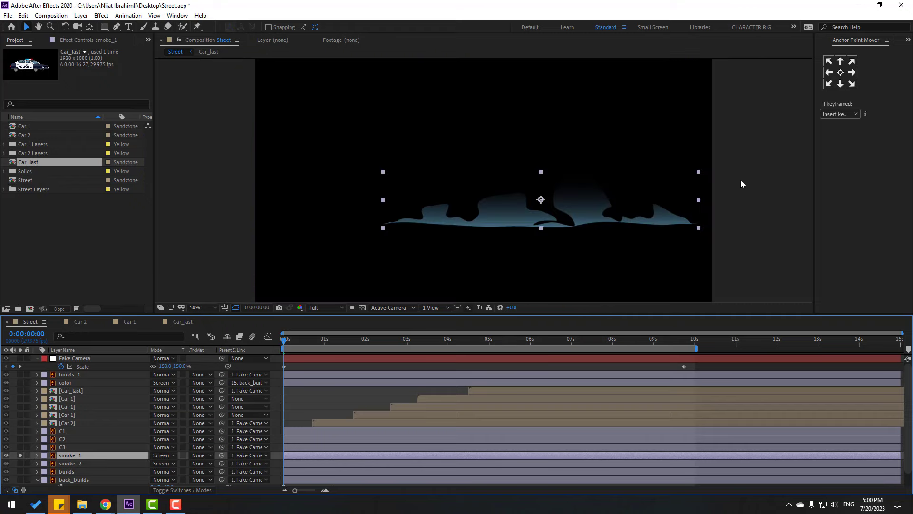
click(840, 85)
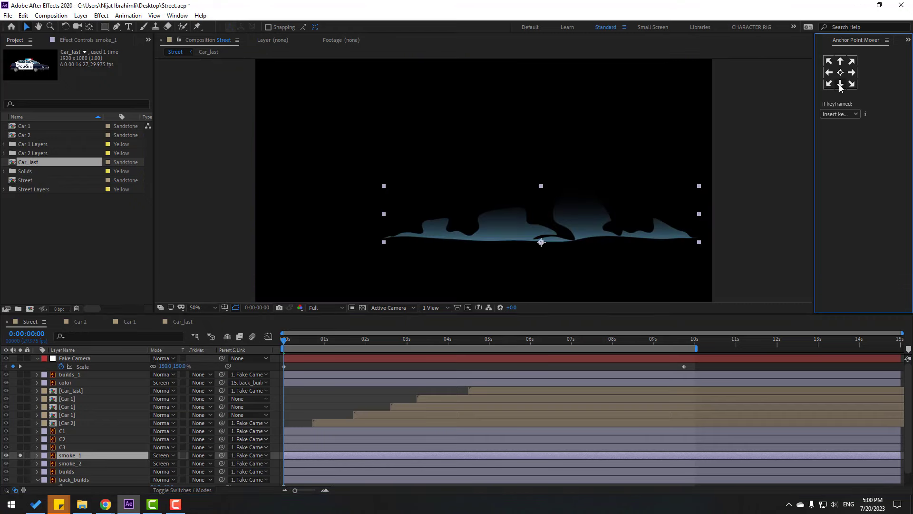
click(20, 455)
drag(532, 236, 510, 231)
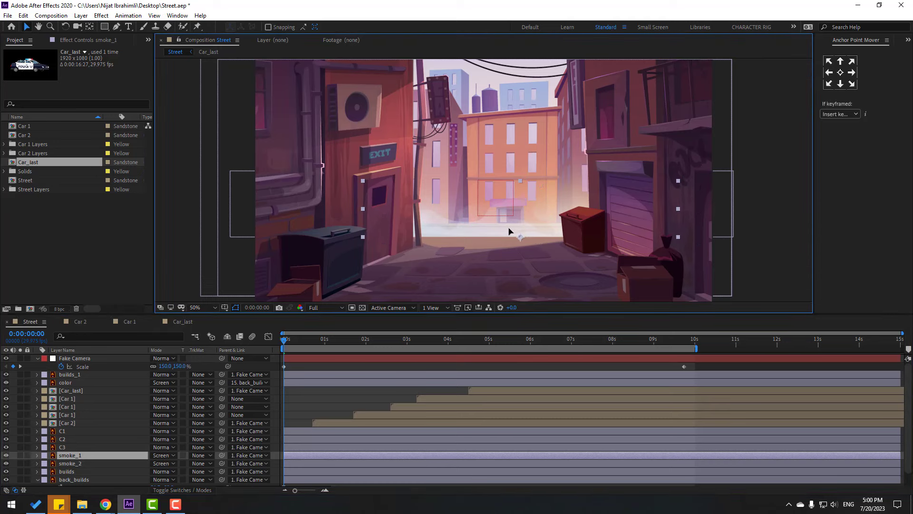
Solo both smoke layers and keyframe smoke_2's Scale at 100% horizontal and 0% vertical at 0:00:00:00, with proportions unlinked.
click(19, 455)
click(20, 463)
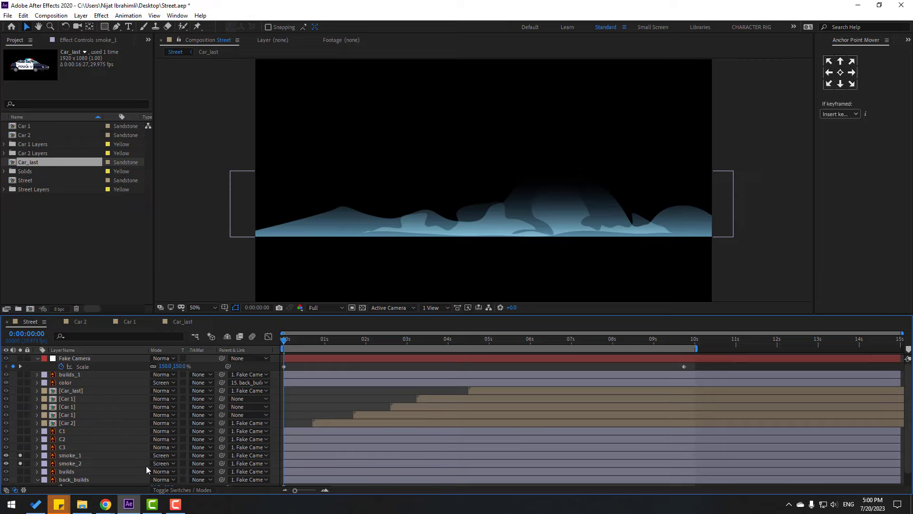
click(67, 463)
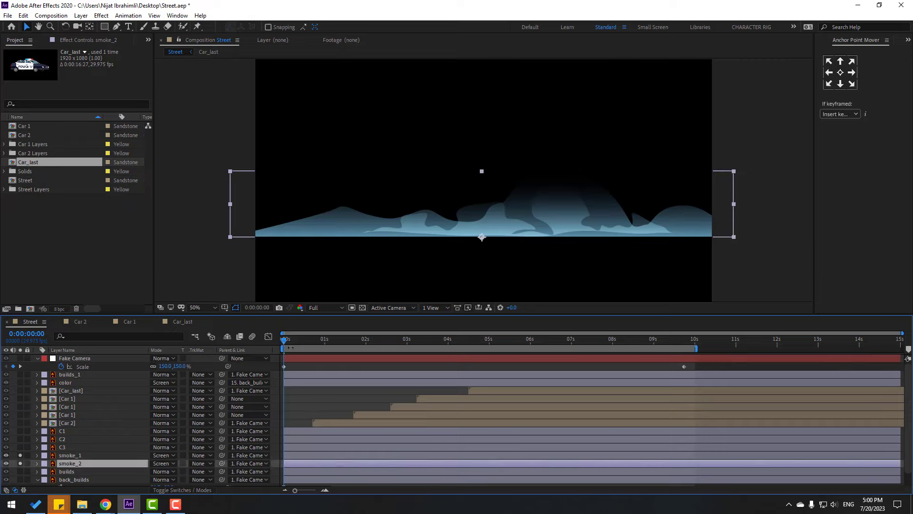
key(s)
scroll(333, 394, down, 1)
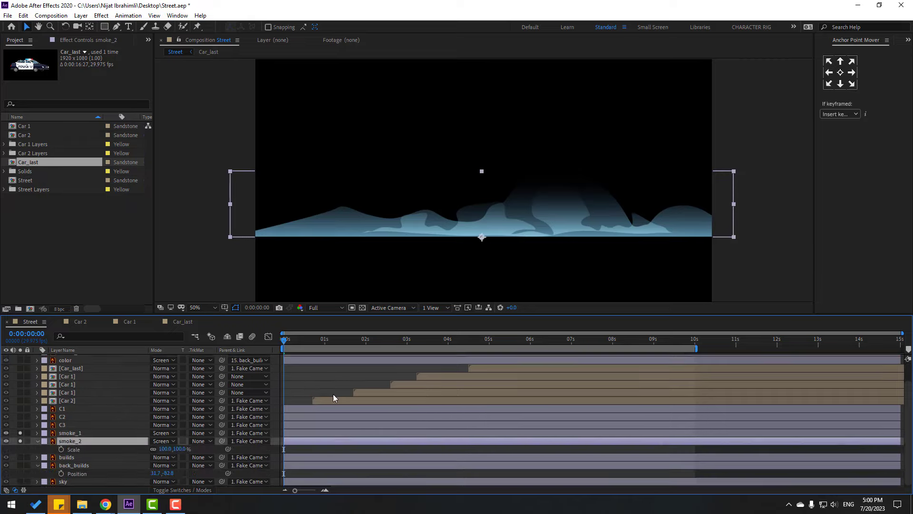
click(180, 449)
text(0)
key(Return)
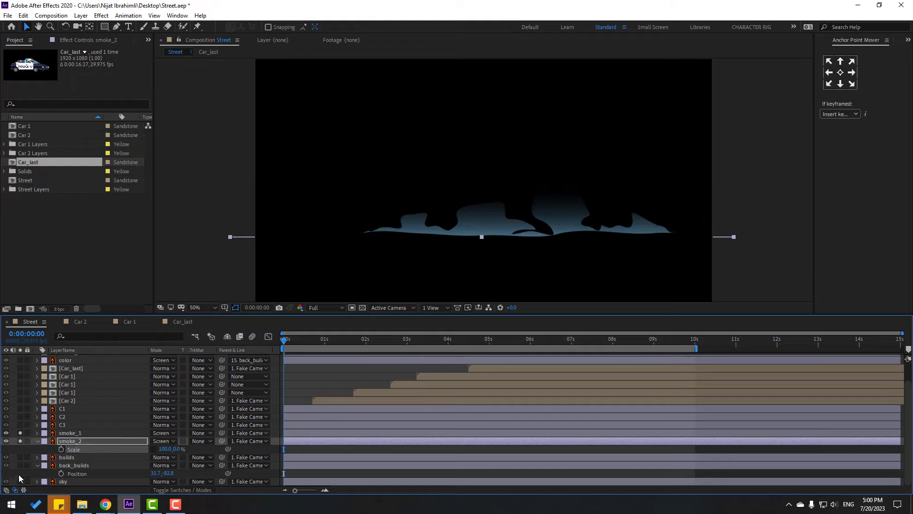
click(61, 449)
Set smoke_2's vertical Scale to 100% at 0:00:00:15 and apply Easy Ease to both Scale keyframes.
drag(289, 341, 304, 341)
text(10)
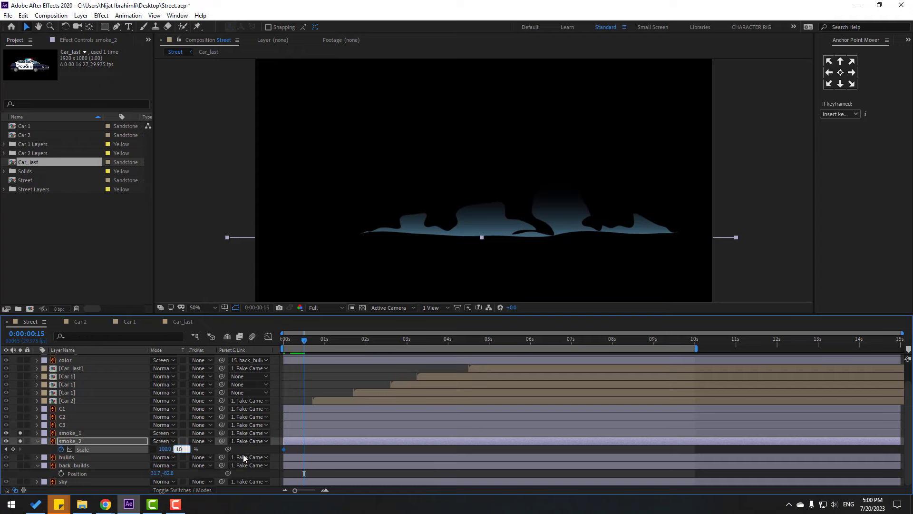
text(0)
key(Return)
right_click(284, 449)
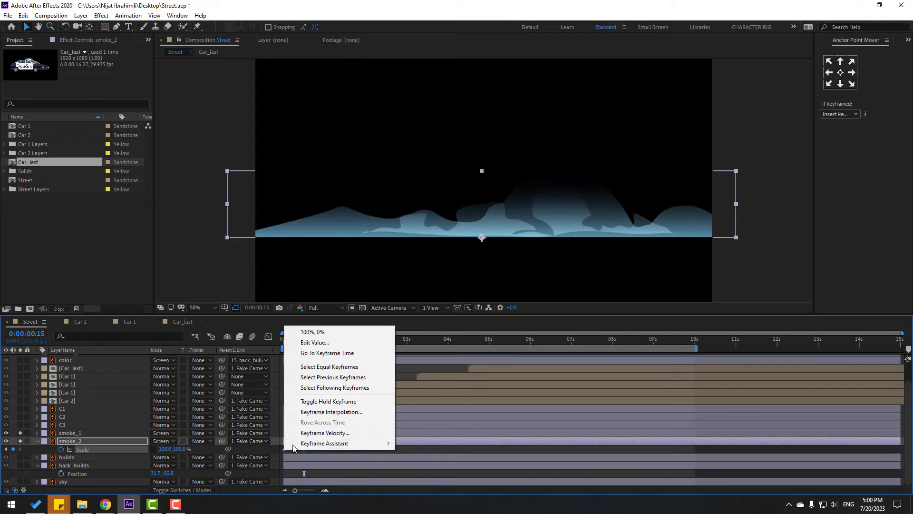
click(431, 378)
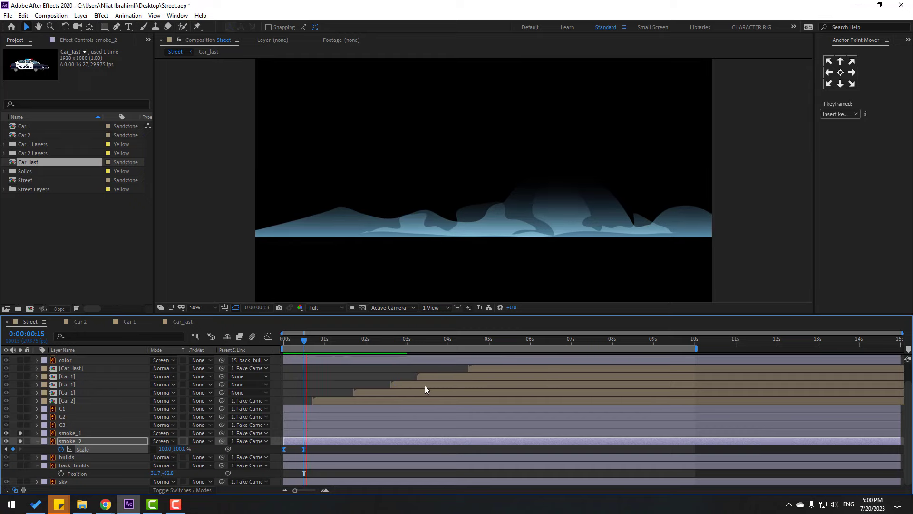
Speed up smoke_2's rise by moving its second Scale keyframe to about 0:00:00:11, and preview it.
key(space)
drag(304, 449, 299, 450)
key(space)
Hold smoke_2's full Scale with a keyframe at 0:00:01:05, and set its vertical Scale to 0% at 0:00:01:19.
drag(321, 342, 332, 345)
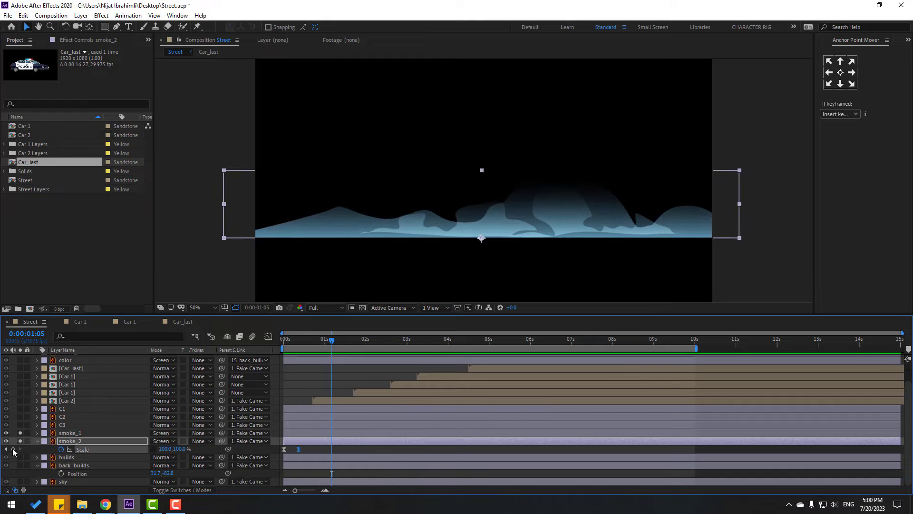
drag(335, 340, 350, 344)
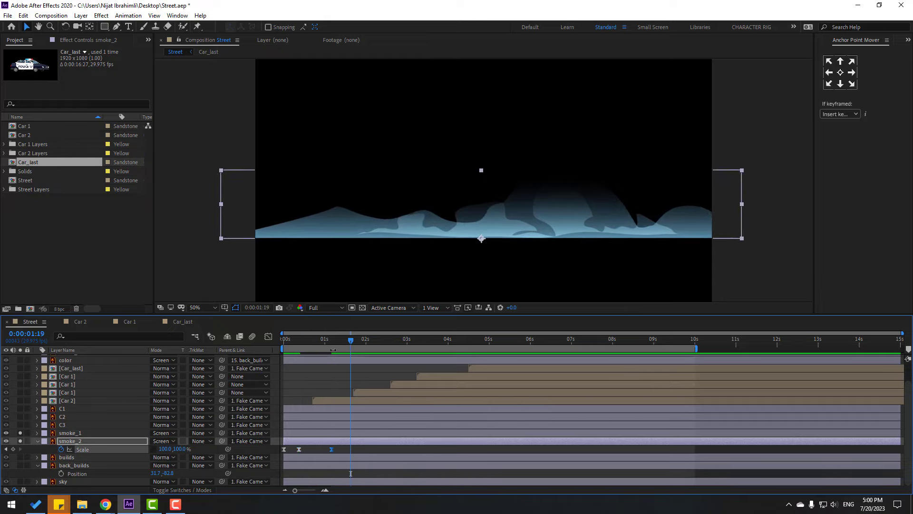
click(165, 449)
key(Tab)
text(0)
key(Return)
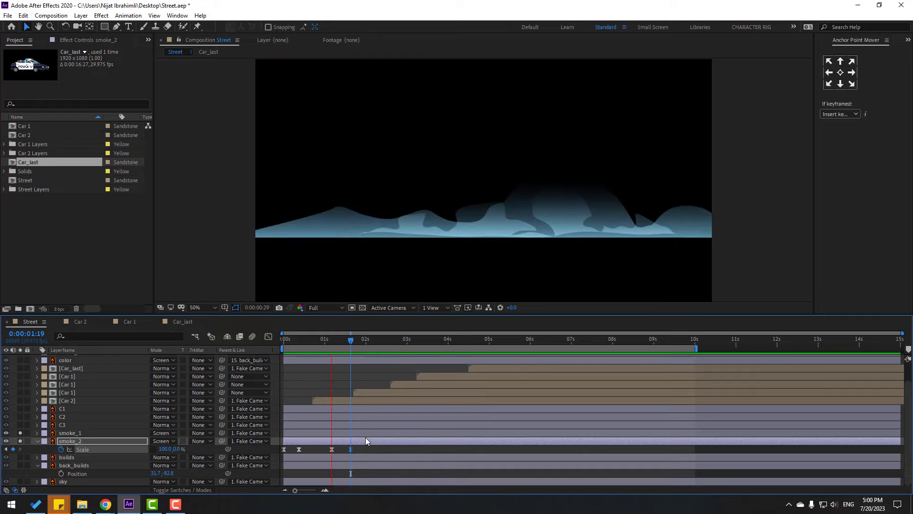
Fade smoke_2 out with Opacity keyframes from 100% at about 0:00:01:00 to 0% at about 0:00:01:14, and preview the fade.
key(space)
drag(341, 341, 333, 341)
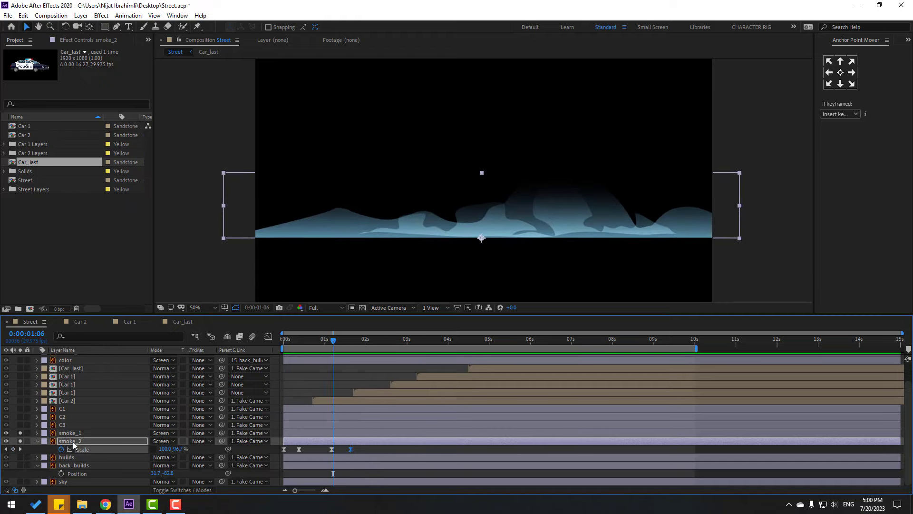
key(shift+t)
click(61, 457)
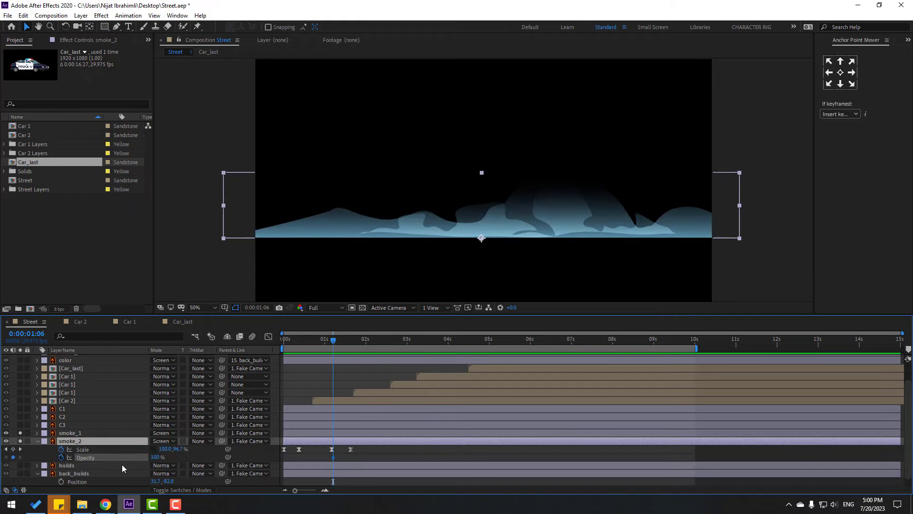
drag(336, 341, 343, 346)
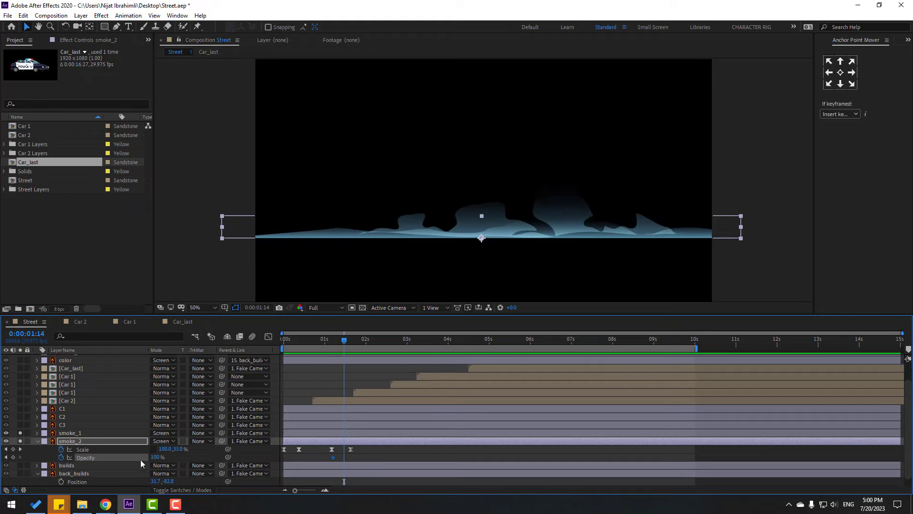
drag(333, 458, 324, 457)
drag(315, 341, 350, 344)
key(space)
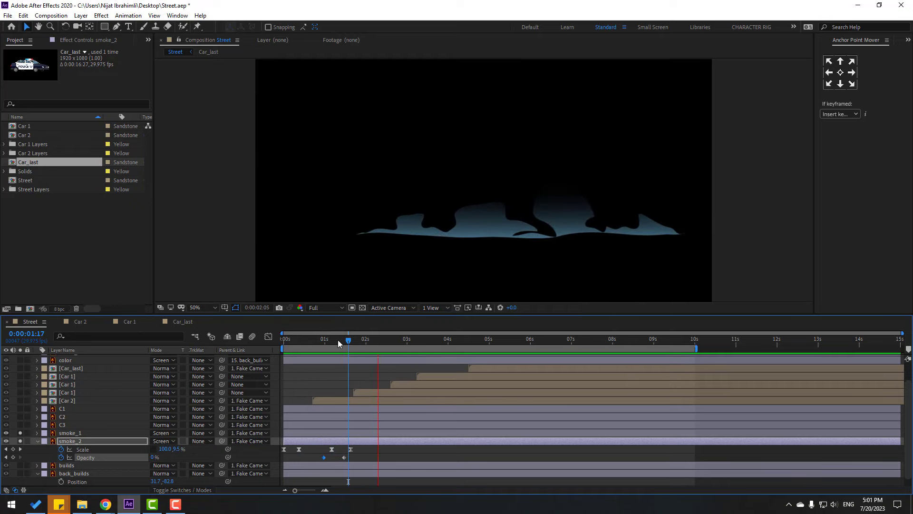
Apply the Wave Warp effect to smoke_2 and set its Pinning to All Edges.
click(297, 340)
drag(305, 342, 309, 342)
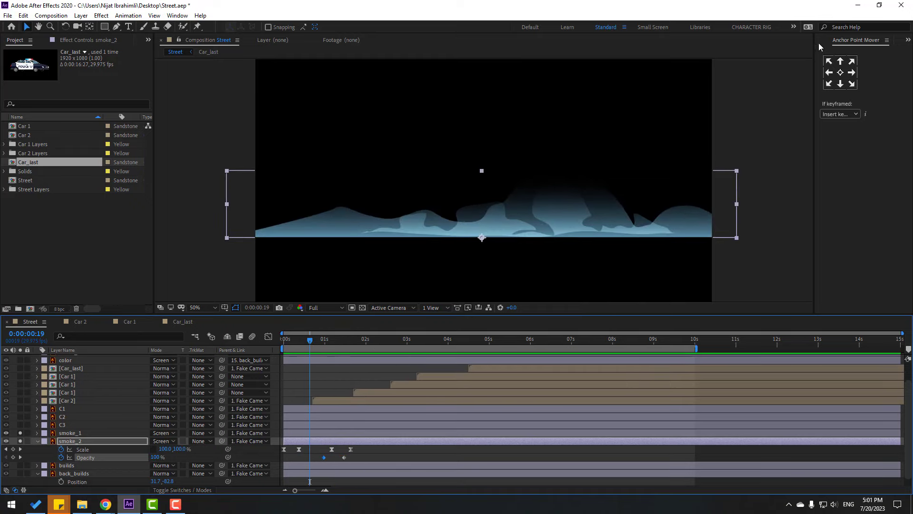
key(ctrl+5)
click(846, 52)
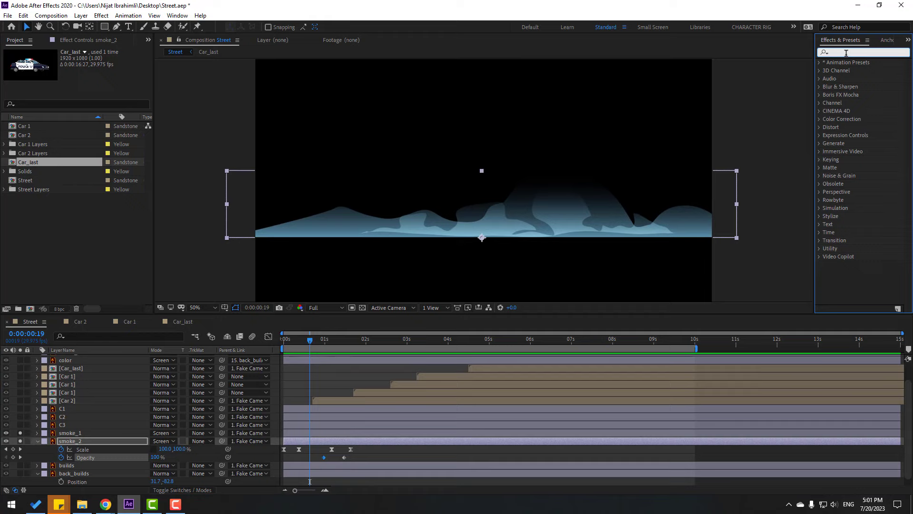
text(wav)
drag(859, 76, 83, 442)
click(111, 127)
click(113, 149)
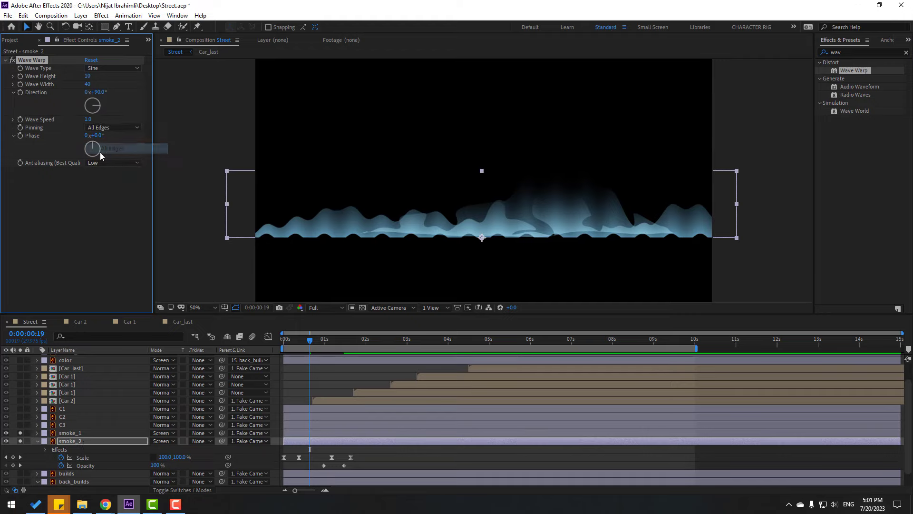
Set smoke_2's Wave Warp to Wave Height 7 and Wave Speed 0.2, and preview the waves.
drag(90, 80, 89, 80)
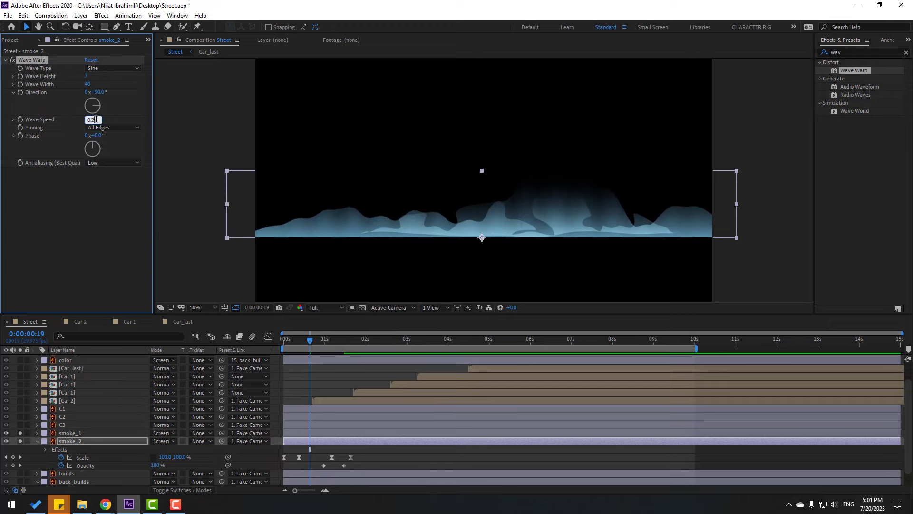
key(Return)
key(space)
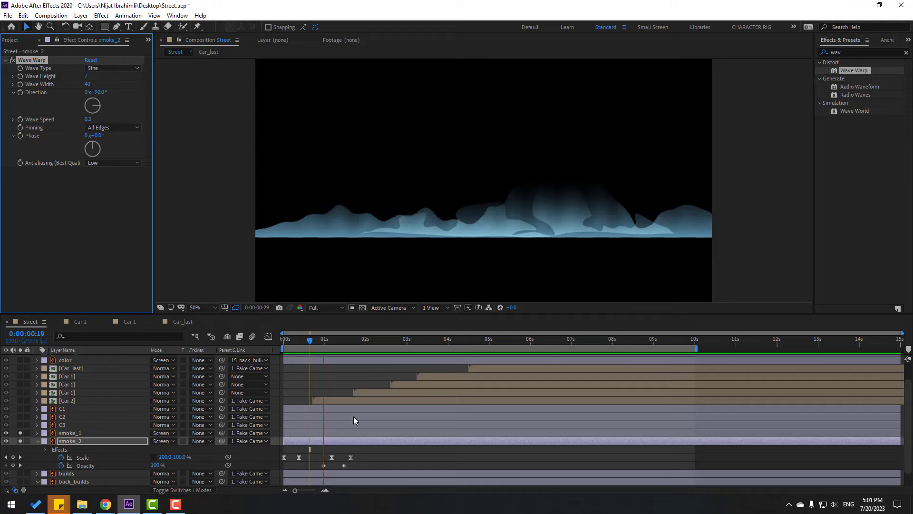
key(space)
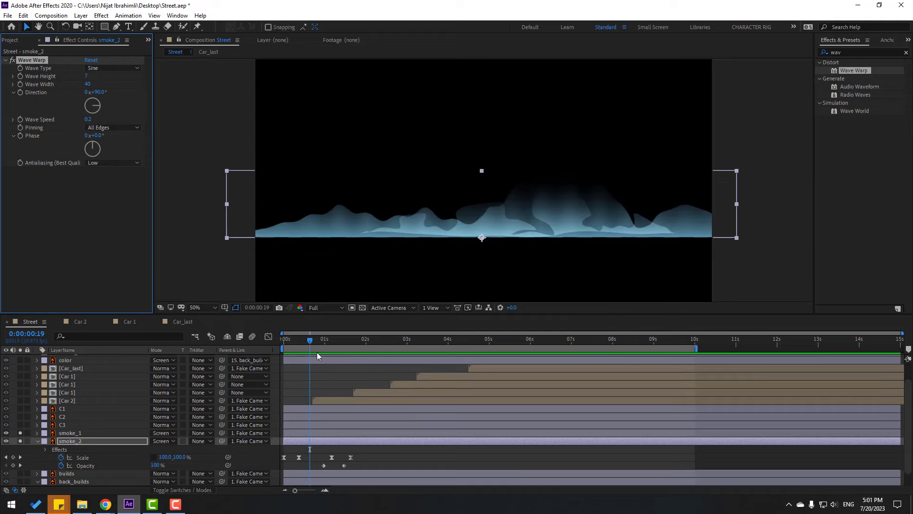
Set smoke_2's Wave Warp to Wave Width 63 and Wave Speed 0.5, and play the result.
click(305, 339)
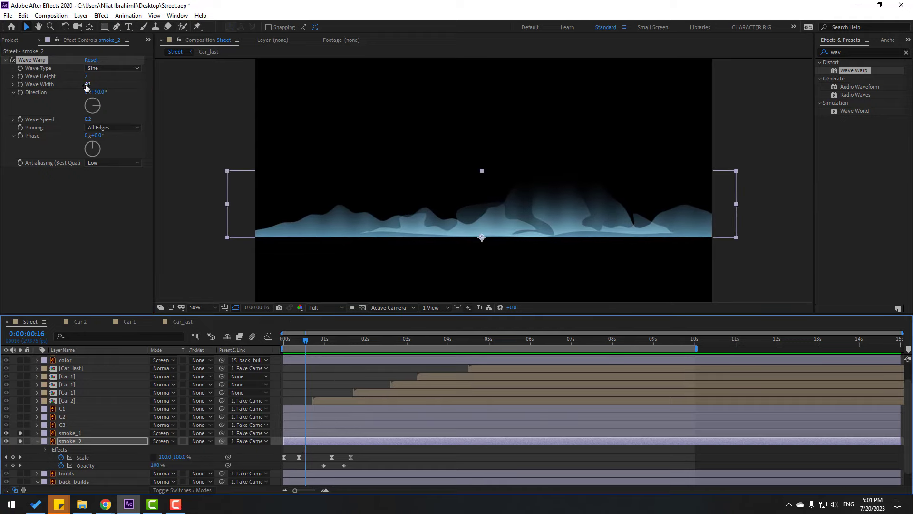
drag(85, 84, 193, 88)
key(space)
key(space)
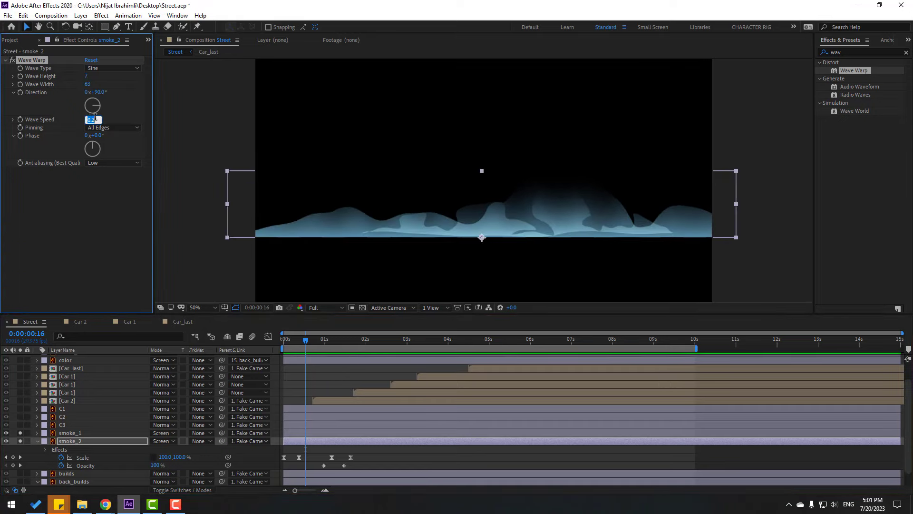
key(Return)
key(space)
Make smoke_2 rise faster by moving its second Scale keyframe to about 0:00:00:06, and preview it.
mouse_move(306, 465)
mouse_down()
mouse_move(291, 465)
mouse_move(296, 459)
mouse_up()
key(space)
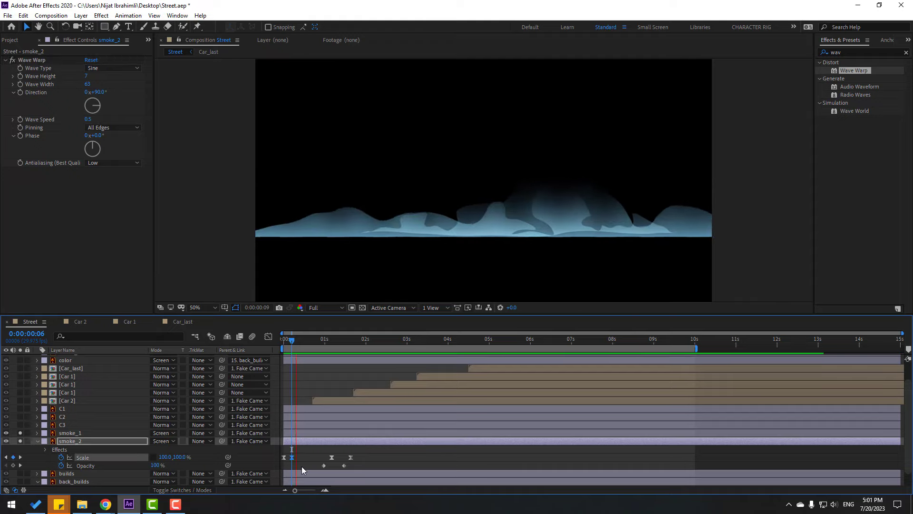
click(292, 457)
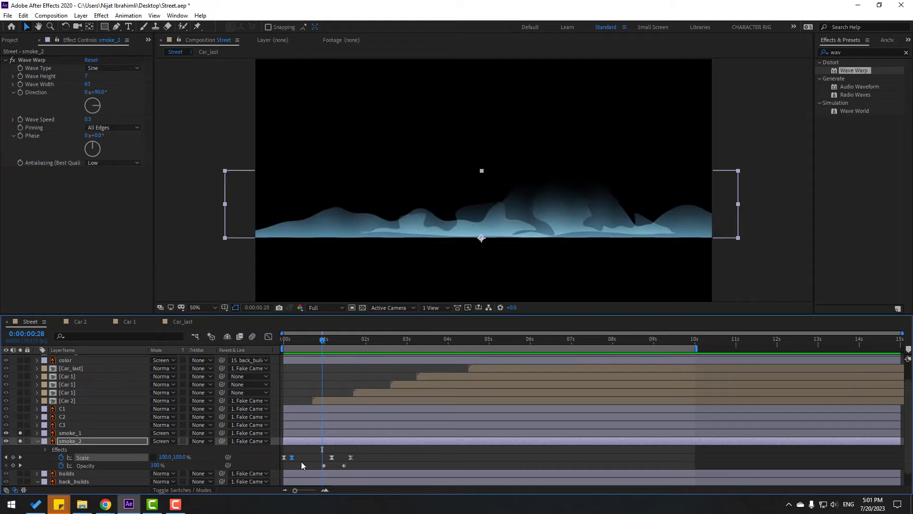
Copy smoke_2's Scale and Opacity keyframes onto smoke_1 starting at 0:00:00:00, and check both layers in motion.
key(Home)
drag(365, 459, 279, 471)
click(88, 433)
key(ctrl+v)
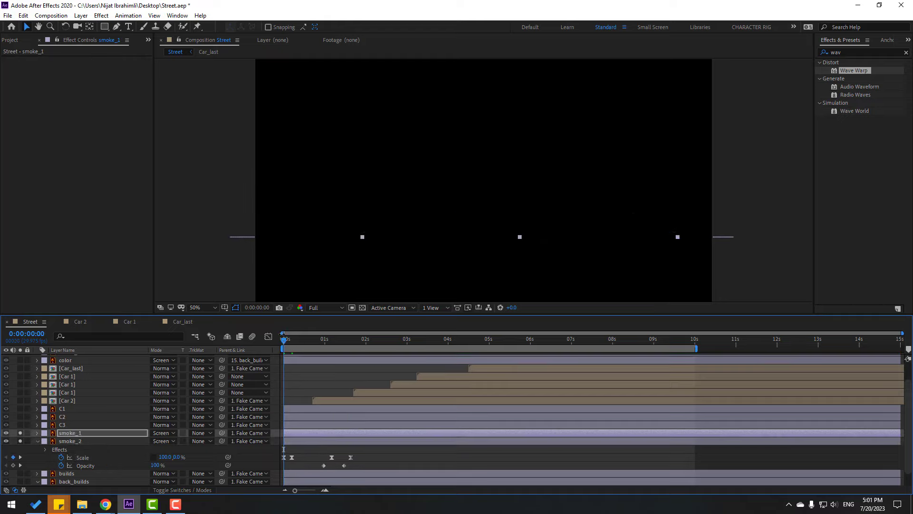
mouse_move(293, 345)
mouse_down()
mouse_move(339, 339)
mouse_move(287, 347)
mouse_move(316, 342)
mouse_move(304, 342)
mouse_up()
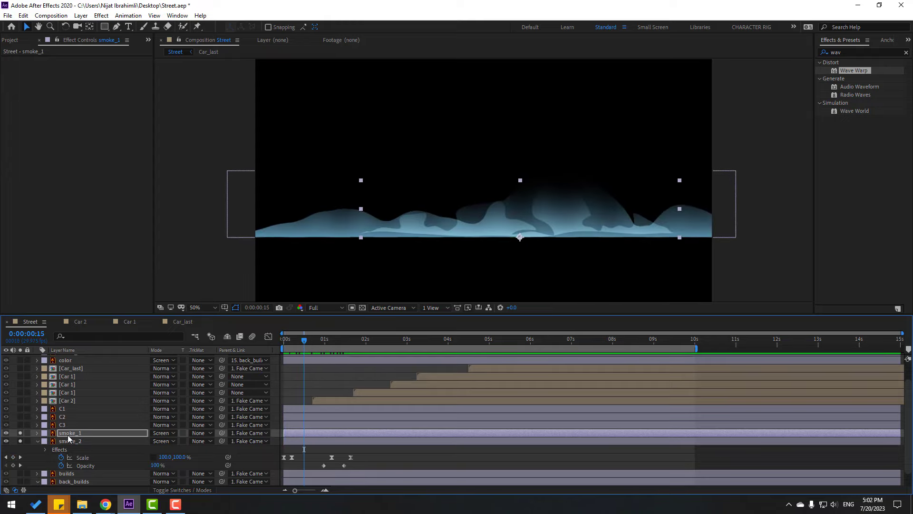
Stagger the smoke by shifting the smoke_1 layer to start at about 0:00:00:06, and preview it.
key(Return)
mouse_move(293, 433)
mouse_down()
mouse_move(328, 434)
mouse_move(310, 430)
mouse_up()
key(Page_Down)
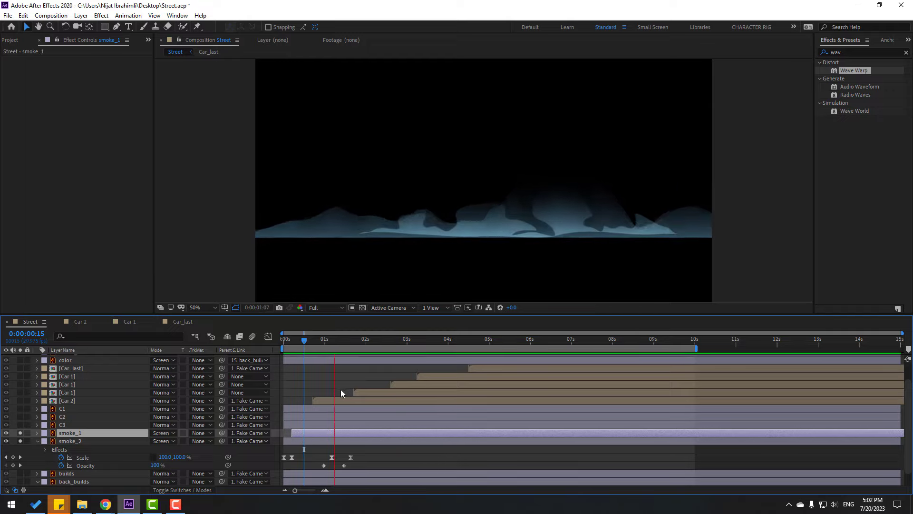
Turn off solo on smoke_1 and smoke_2 and collapse their keyframed properties.
click(20, 433)
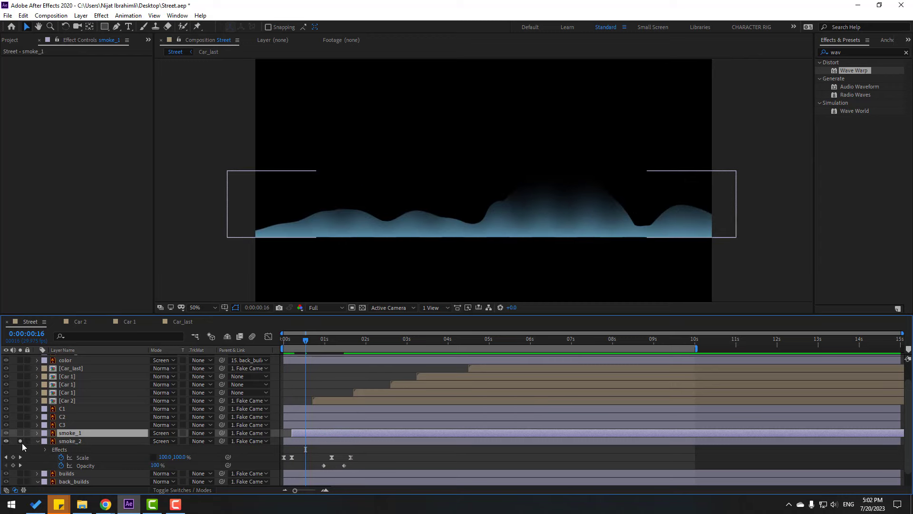
click(21, 441)
key(u)
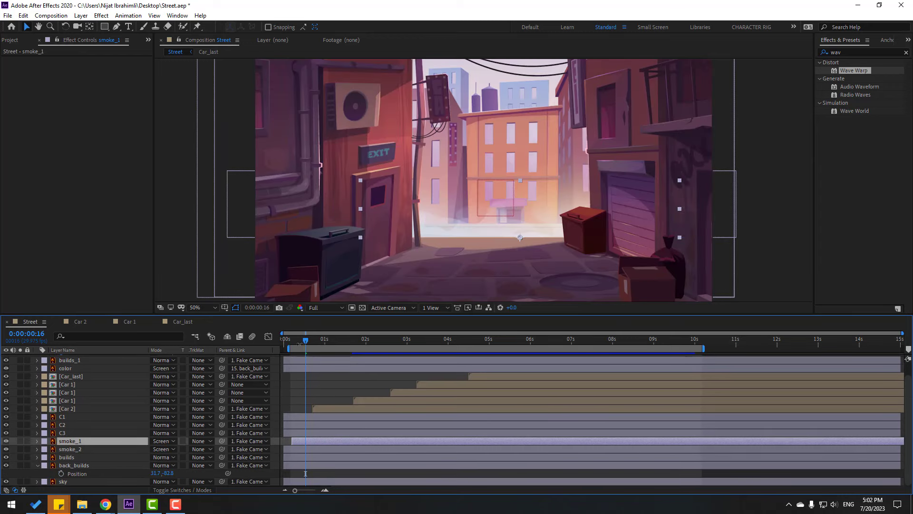
Shift both smoke layers together so smoke_2 starts at about 0:00:01:02, and check their timing against the cars.
click(299, 340)
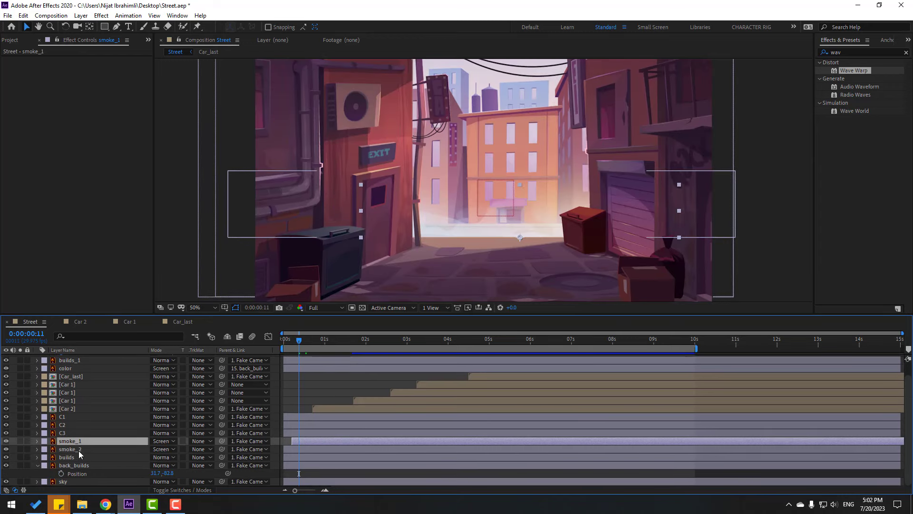
shift+click(79, 450)
key(space)
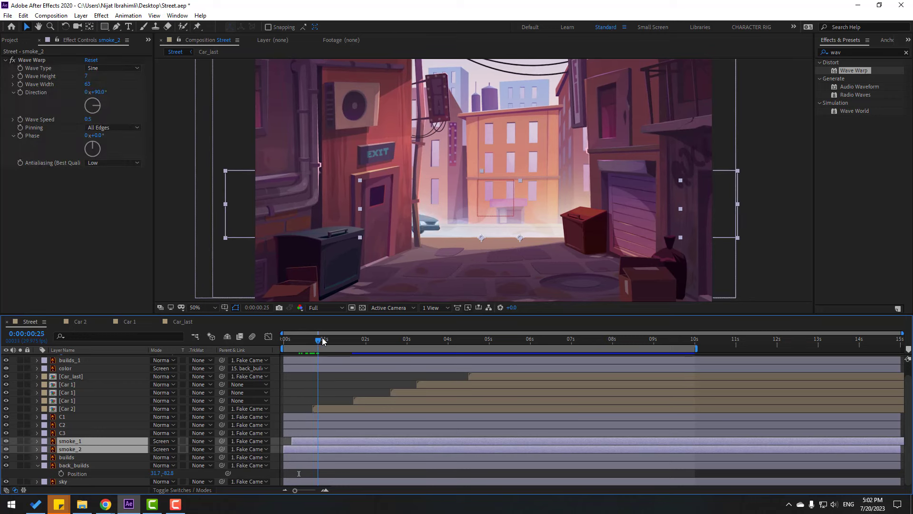
drag(304, 440, 345, 438)
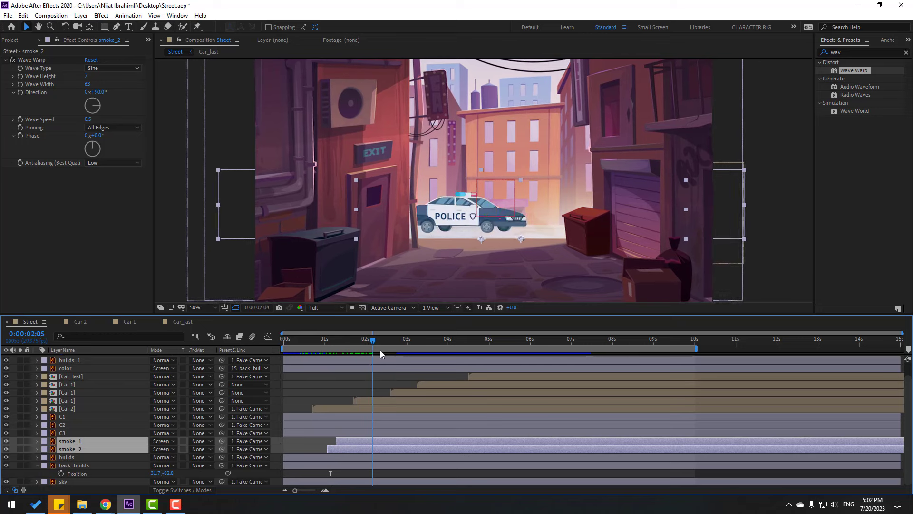
drag(406, 349, 379, 355)
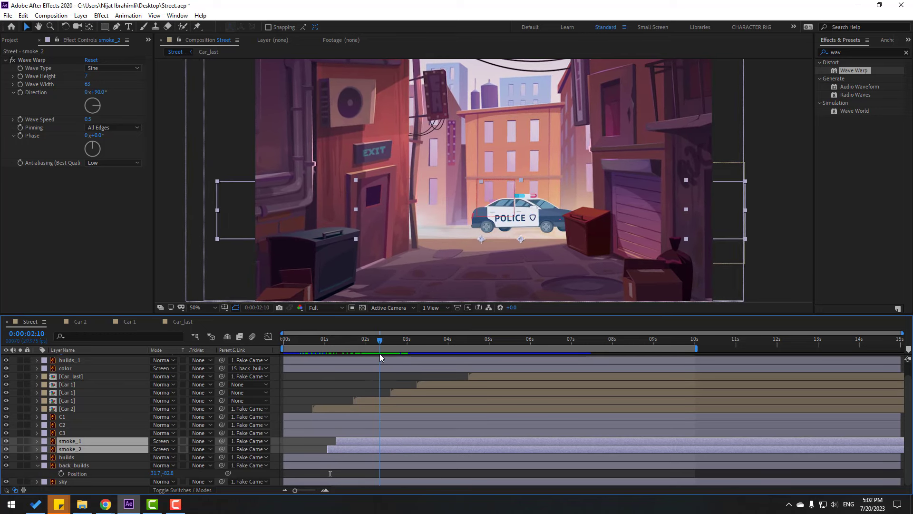
Extend the smoke by moving both layers' closing Scale and Opacity keyframes about 1.6 seconds later, and collapse the properties.
key(u)
scroll(440, 444, down, 1)
drag(418, 425, 362, 463)
drag(379, 340, 450, 341)
drag(404, 425, 470, 425)
drag(452, 340, 493, 342)
click(37, 416)
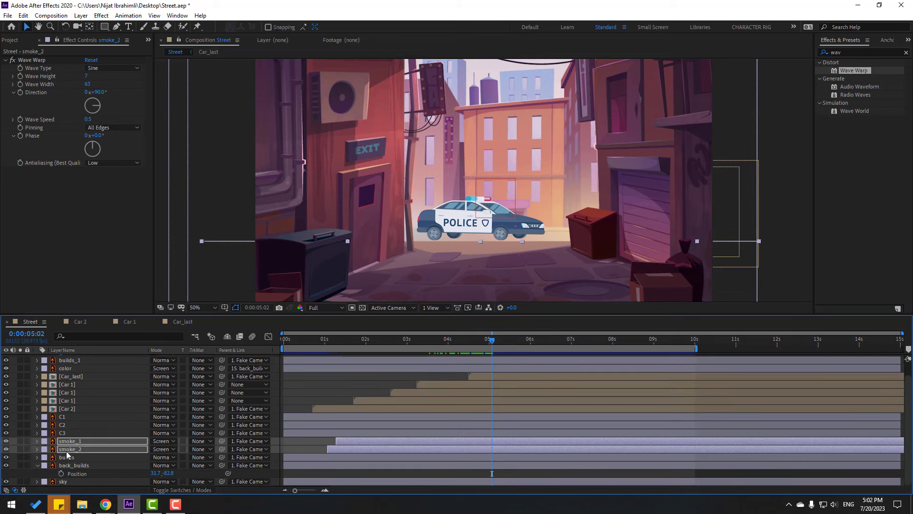
Duplicate both smoke layers, move the copies to start at about 0:00:04:21 and 0:00:04:27, and scrub through them.
click(70, 449)
ctrl+click(85, 443)
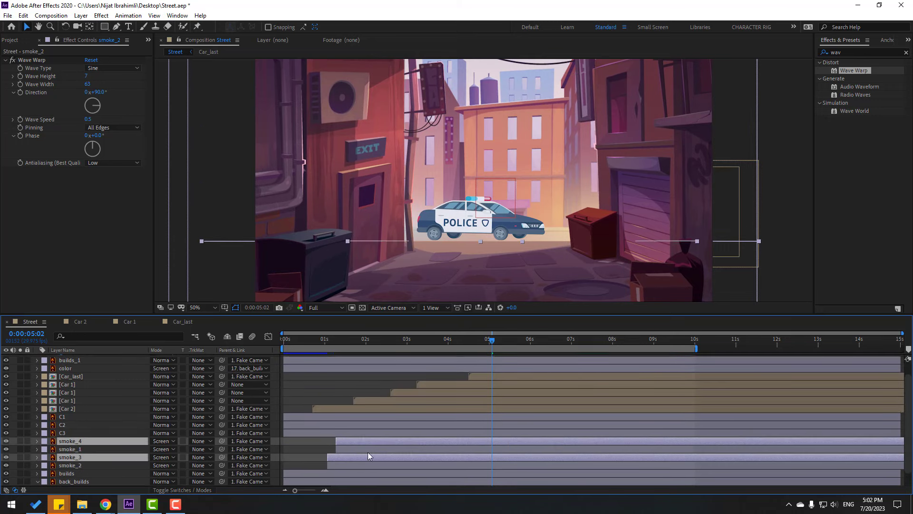
key(ctrl+d)
drag(367, 440, 520, 446)
drag(444, 340, 480, 355)
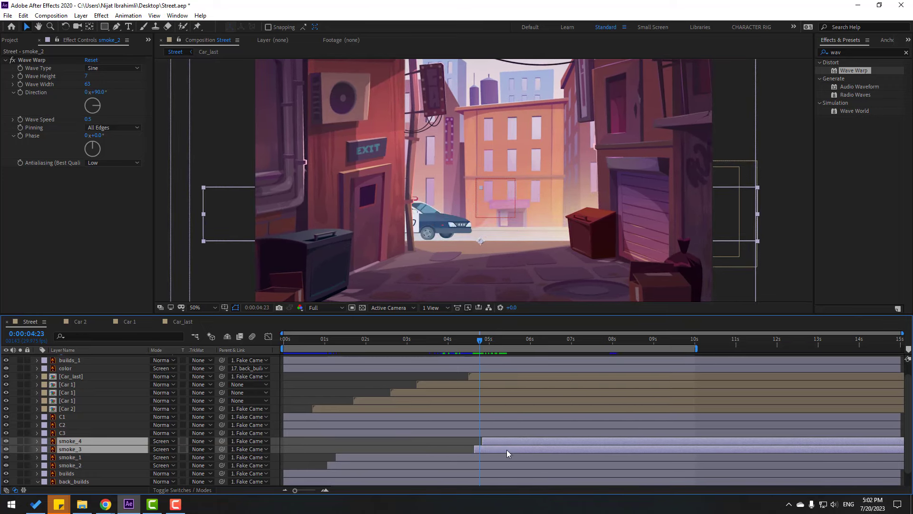
drag(500, 444, 504, 443)
drag(482, 343, 586, 335)
Move all four smoke layers above Car_last in the layer stack and preview the street scene.
key(u)
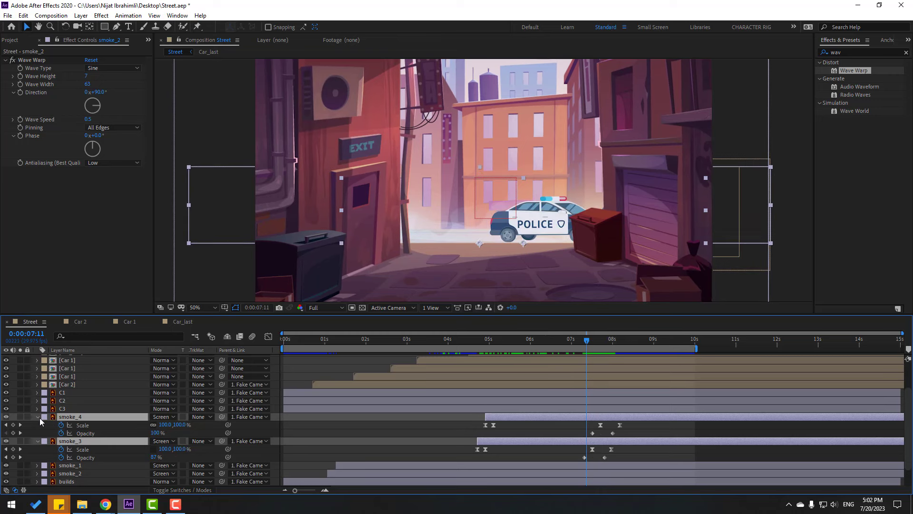
click(38, 417)
click(83, 449)
shift+click(81, 426)
scroll(112, 450, up, 1)
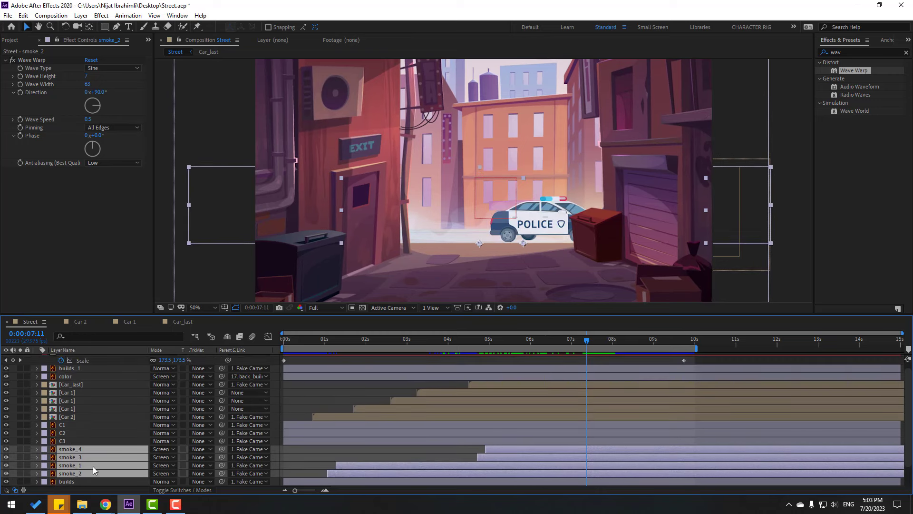
drag(75, 450, 112, 385)
drag(292, 346, 400, 346)
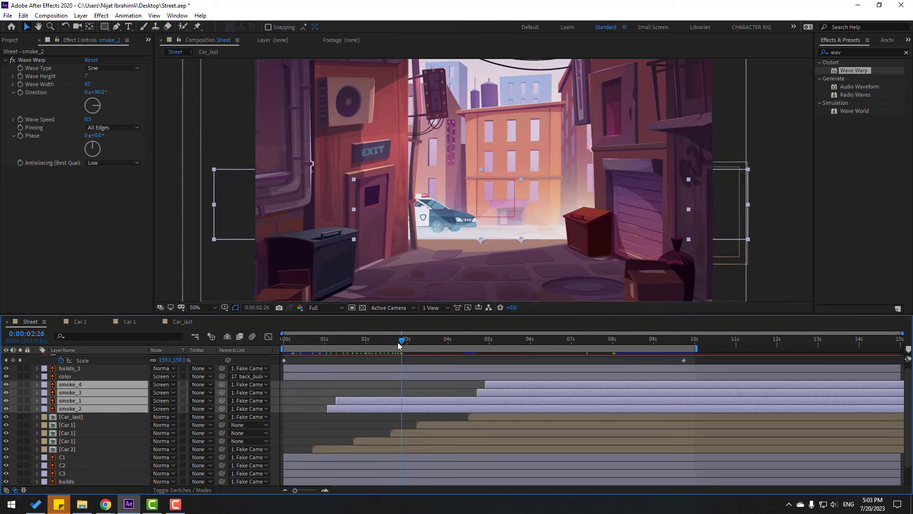
key(space)
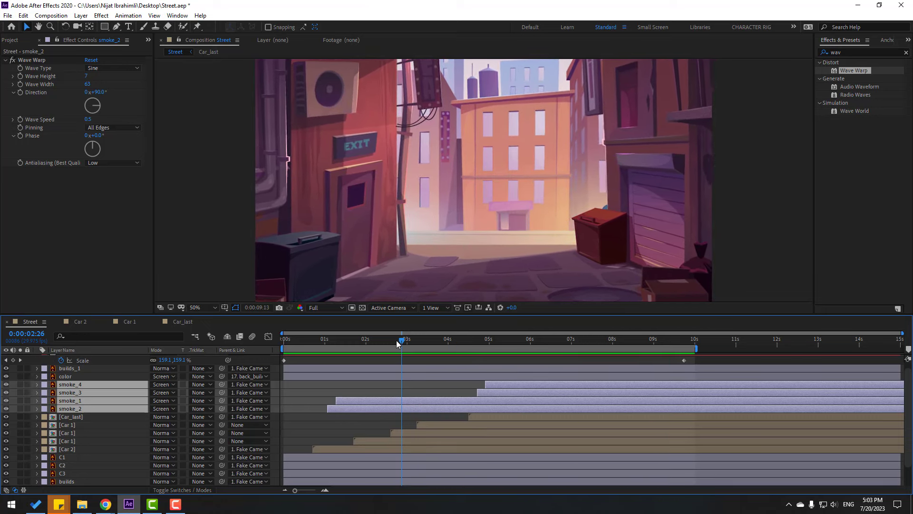
click(304, 435)
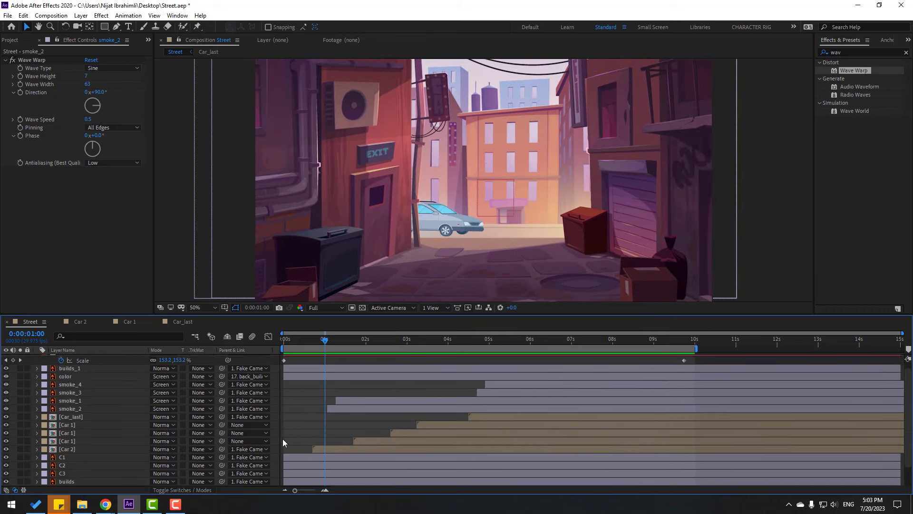
Open the Car_last composition and collapse the keyframed properties of its layers.
scroll(77, 432, up, 1)
double_click(67, 422)
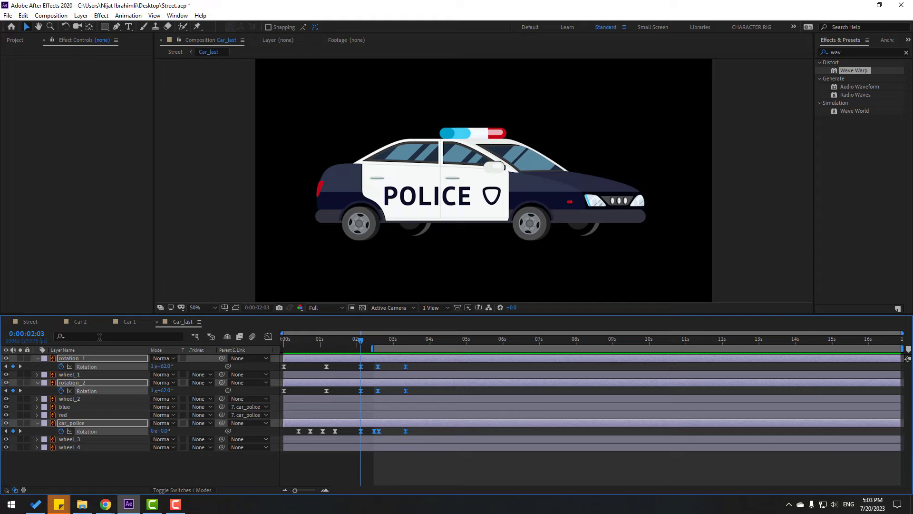
click(37, 360)
click(92, 466)
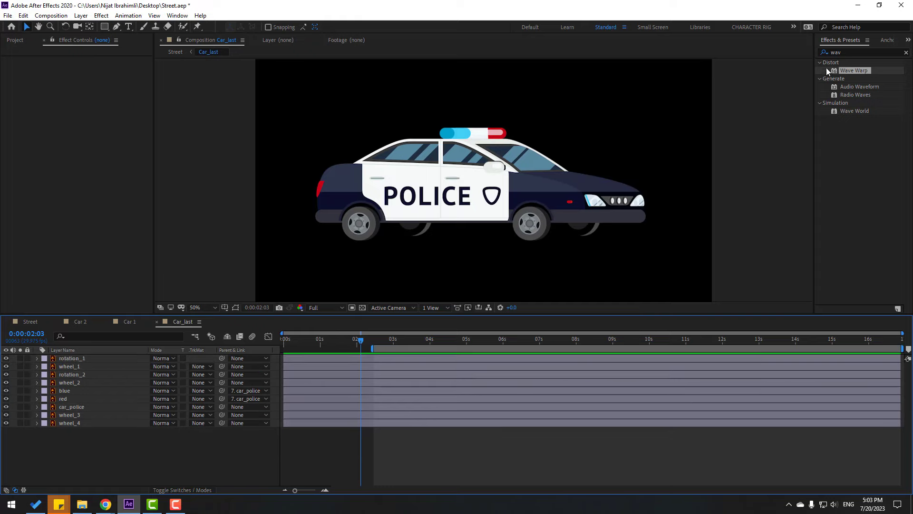
Find the Glow effect and apply it to the police car's blue siren light layer.
click(847, 52)
text(glow)
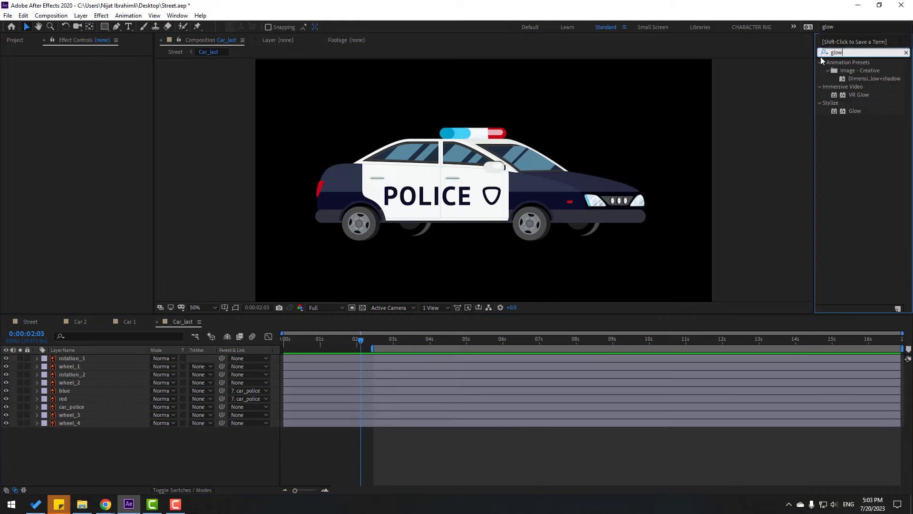
drag(855, 112, 71, 393)
scroll(469, 145, up, 2)
scroll(468, 145, up, 2)
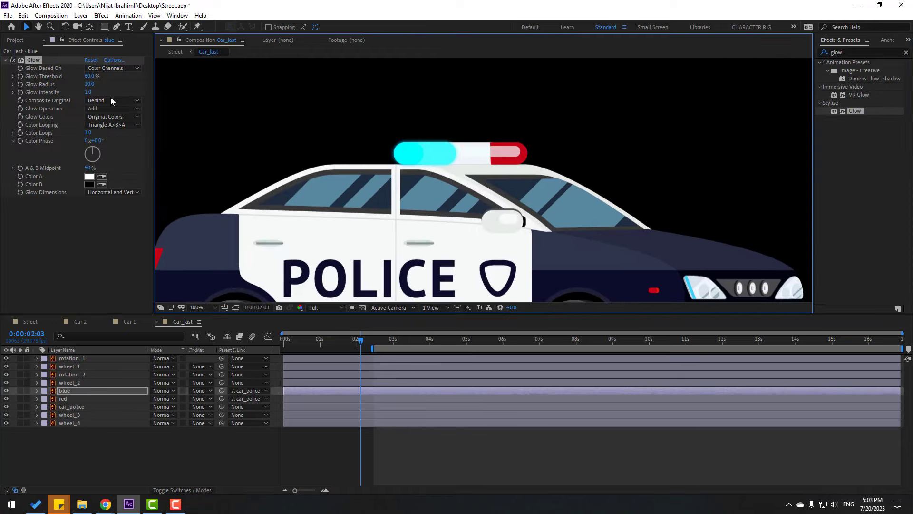
Set the blue light's Glow Radius to 80 and Threshold to 92.2%, and keyframe Threshold, Radius and Intensity at 0:00:00:00.
drag(100, 84, 131, 70)
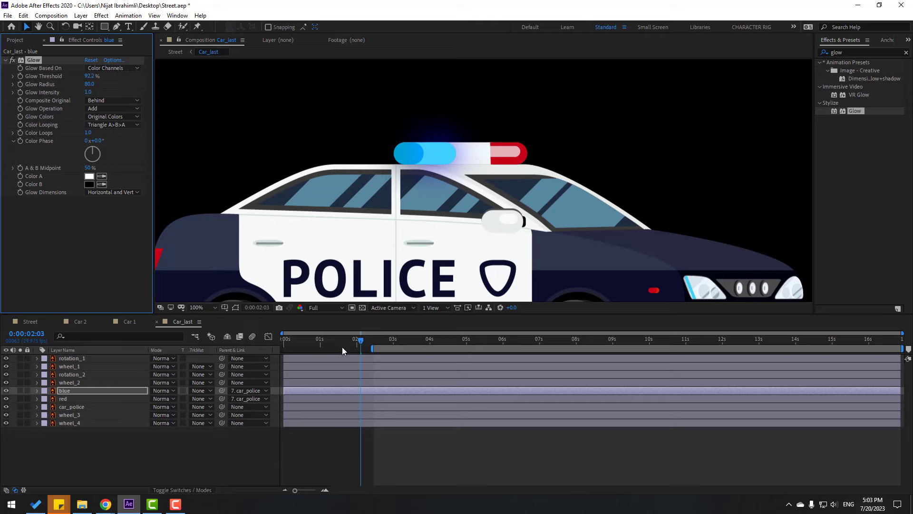
drag(337, 343, 271, 344)
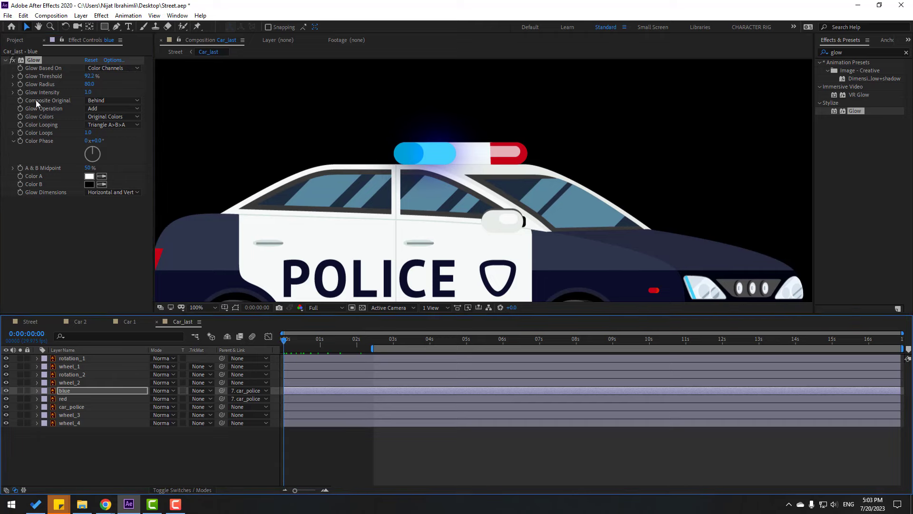
click(20, 78)
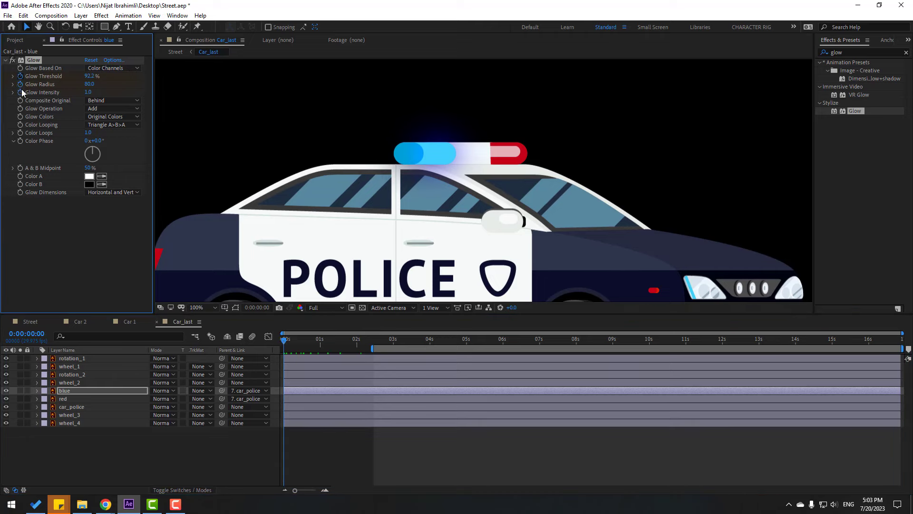
key(u)
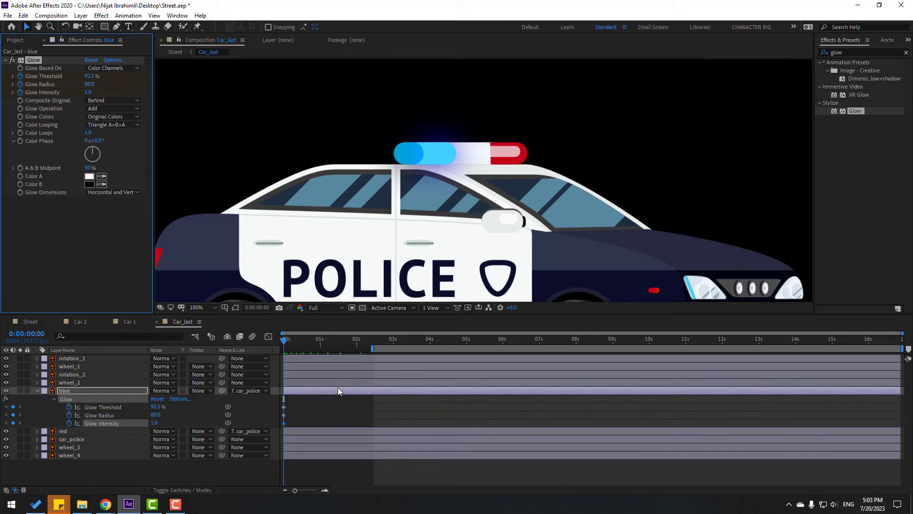
At 0:00:00:03, keyframe the blue light's Glow Threshold at 25.9%, Radius at 58 and Intensity at 2.1.
key(Page_Down)
key(Page_Down)
key(Page_Down)
click(63, 227)
mouse_move(91, 87)
mouse_down()
mouse_move(77, 89)
mouse_move(89, 79)
mouse_move(78, 79)
mouse_move(99, 76)
mouse_move(67, 79)
mouse_move(75, 78)
mouse_up()
drag(286, 344, 282, 343)
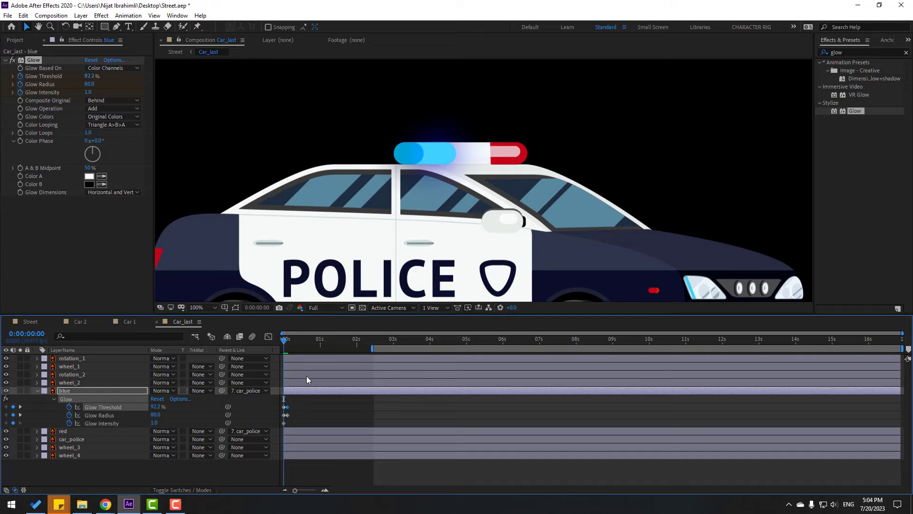
key(=)
key(=)
key(=)
key(k)
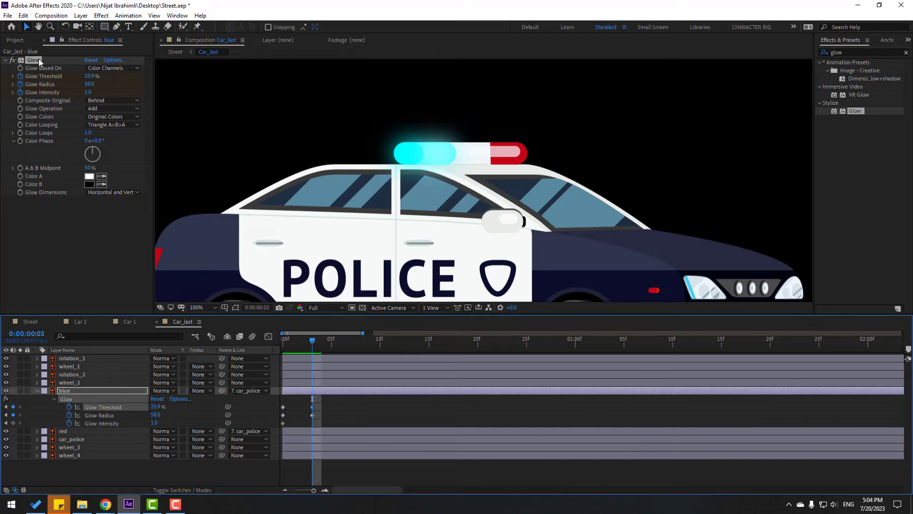
drag(88, 92, 145, 89)
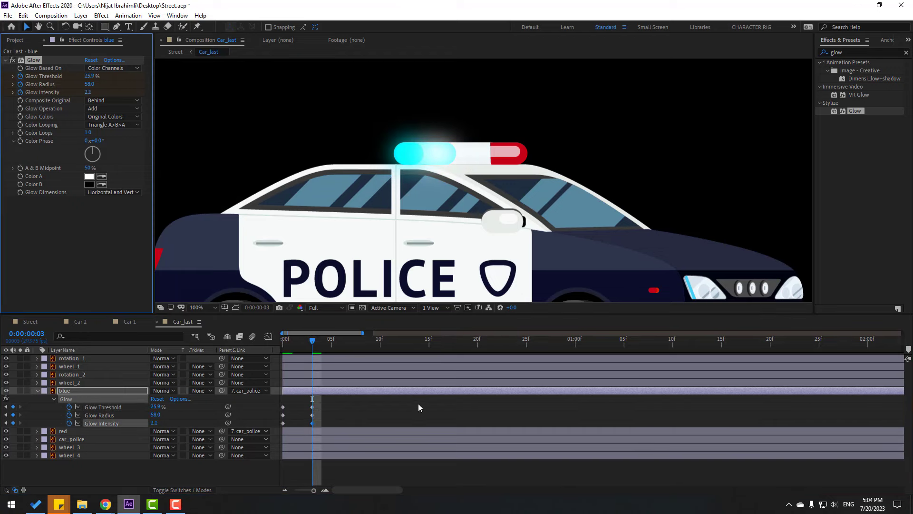
Copy the blue layer's starting Glow keyframes and paste them at 0:00:00:06.
key(minus)
key(minus)
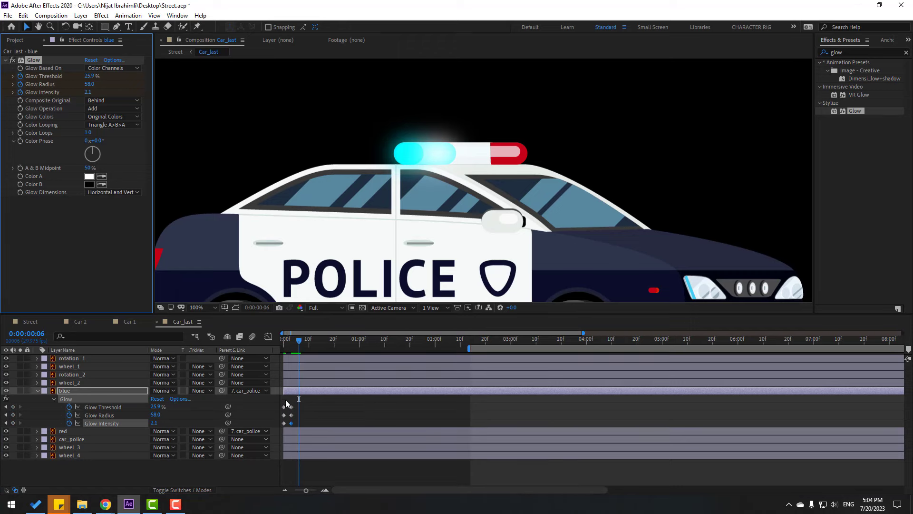
drag(286, 404, 280, 428)
key(ctrl+c)
key(ctrl+v)
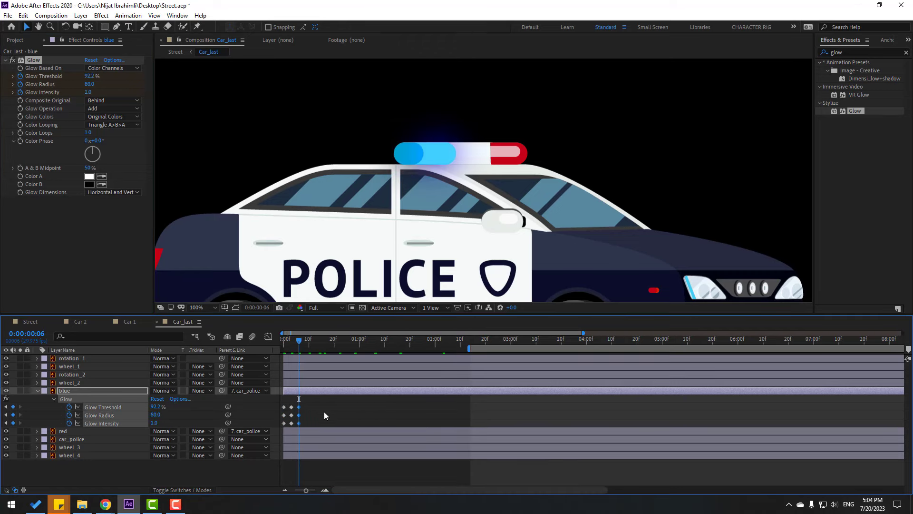
Apply Easy Ease to all of the blue layer's Glow keyframes.
drag(316, 403, 279, 425)
right_click(299, 422)
mouse_move(362, 417)
click(456, 355)
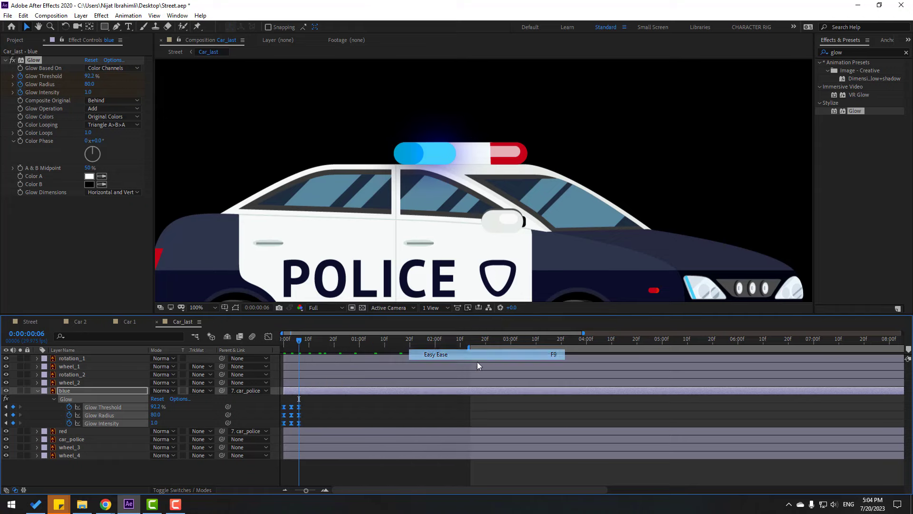
click(173, 482)
Preview the blue glow over a work area shortened to the opening frames, and stretch its keyframes to end at about 0:00:00:09.
click(469, 351)
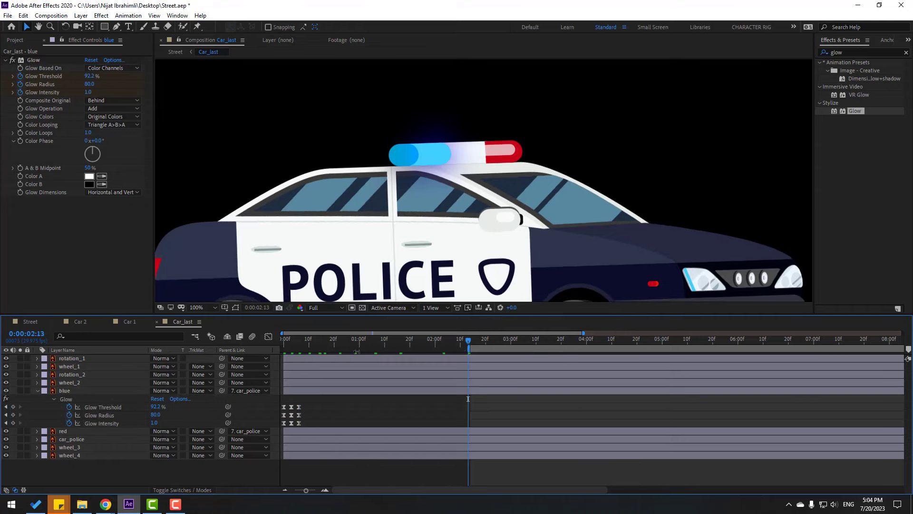
click(305, 340)
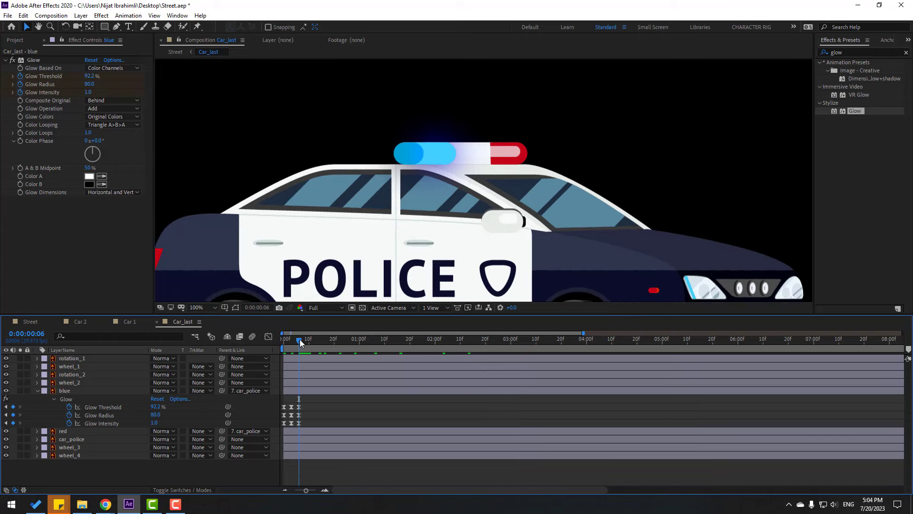
scroll(383, 238, down, 2)
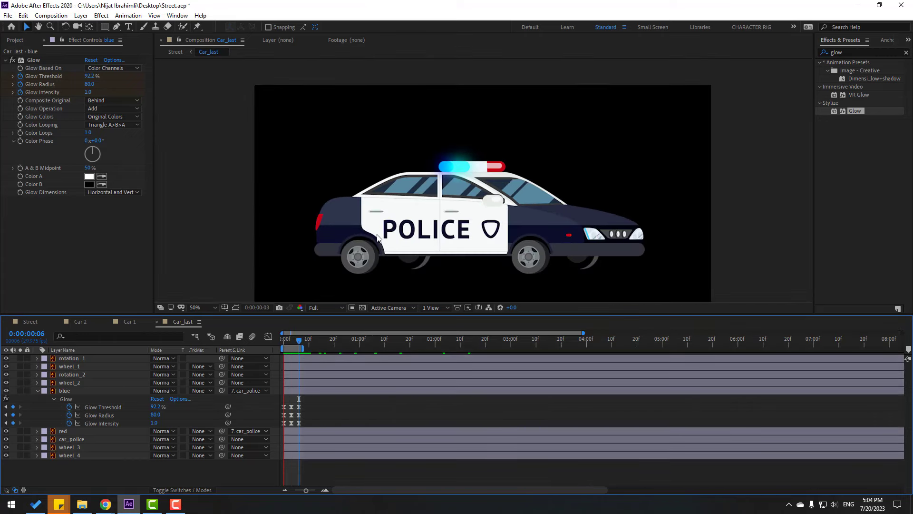
scroll(381, 242, up, 2)
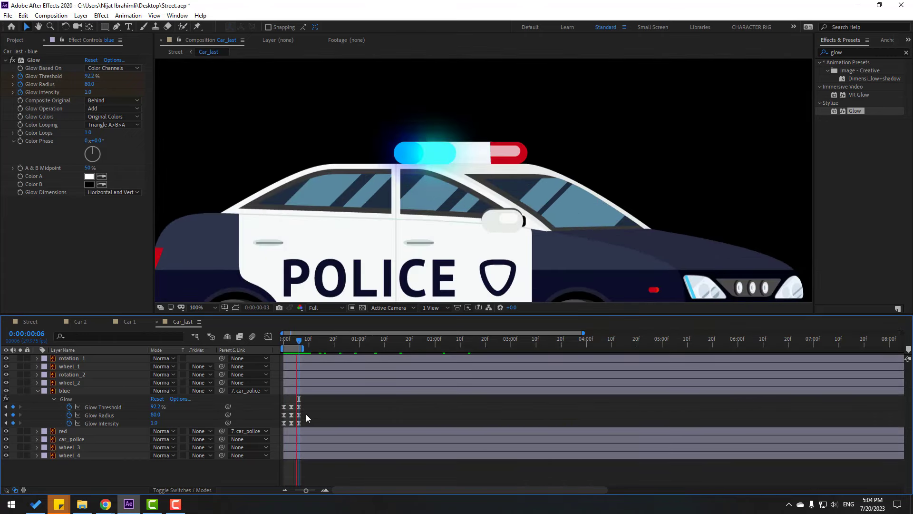
drag(314, 405, 280, 425)
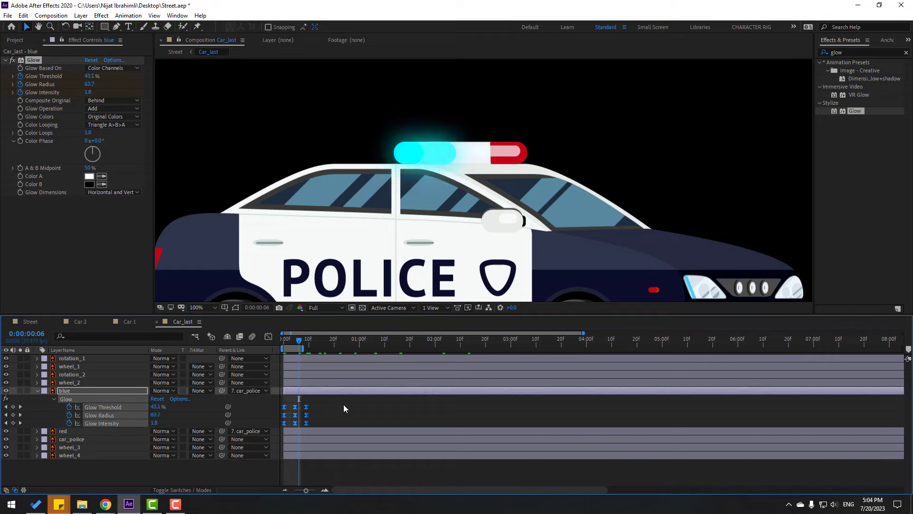
Copy the blue layer's Glow keyframes onto the red layer about two frames later, and preview the first second.
drag(294, 342, 261, 348)
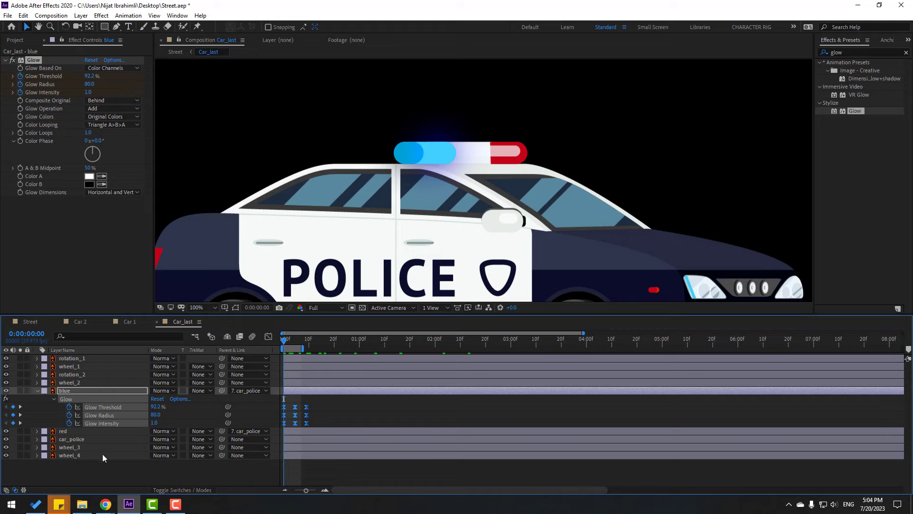
click(70, 432)
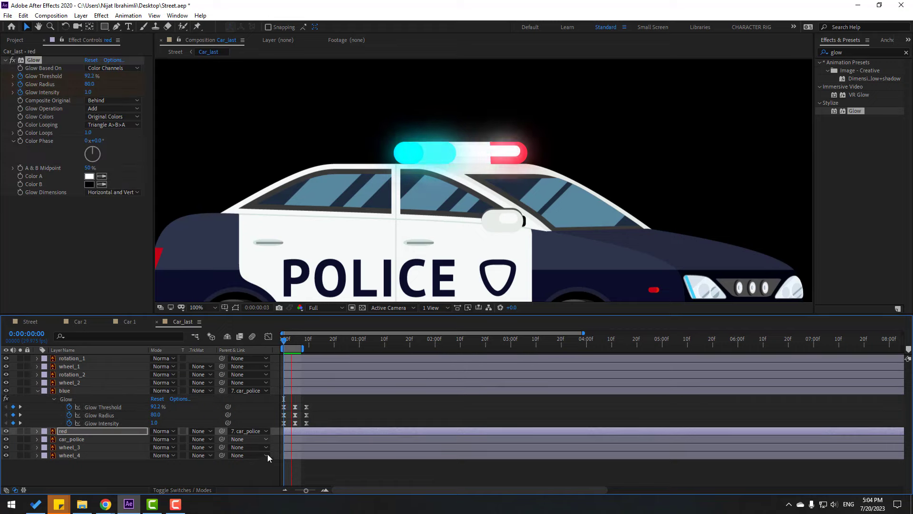
key(ctrl+v)
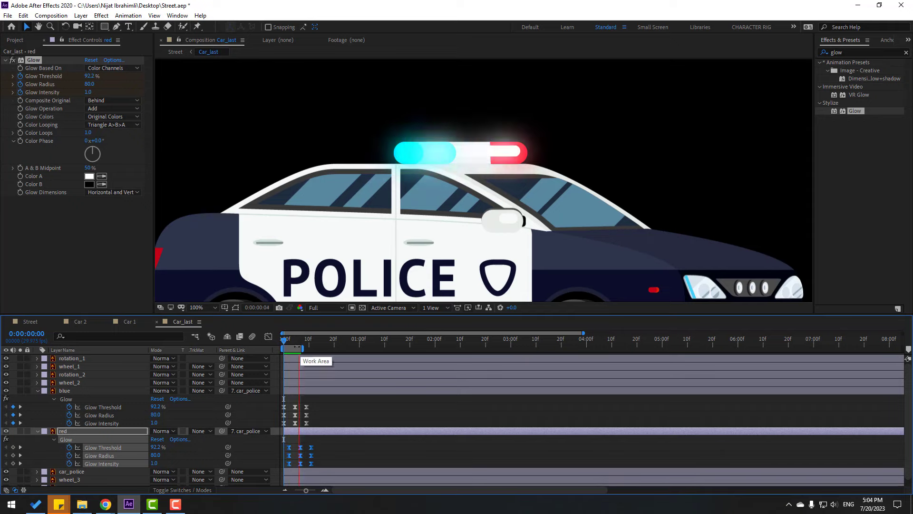
drag(304, 349, 360, 349)
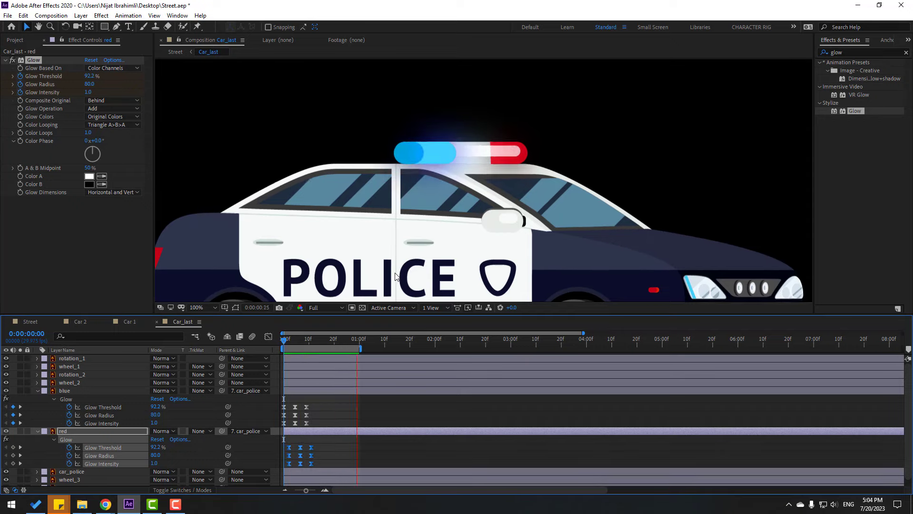
click(325, 468)
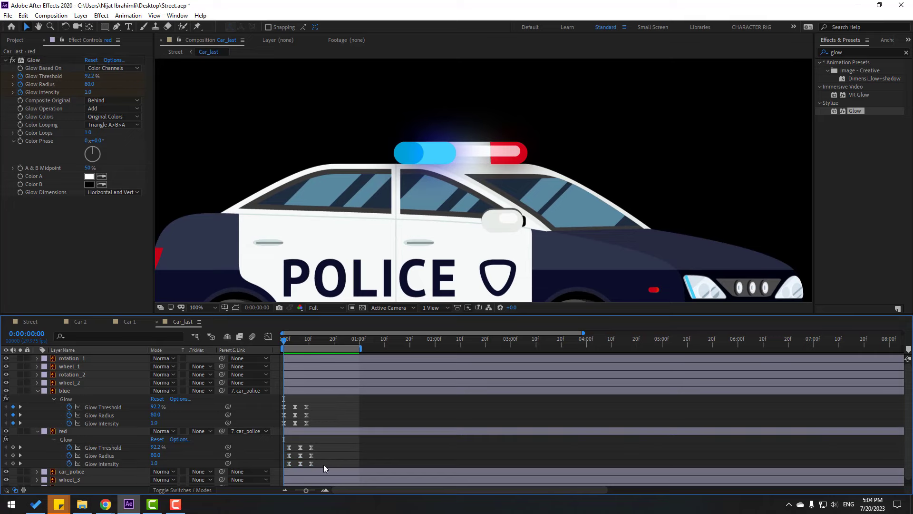
Add the expression loopOutDuration(type = "cycle", duration = 0) to the red layer's Glow Threshold.
alt+click(70, 450)
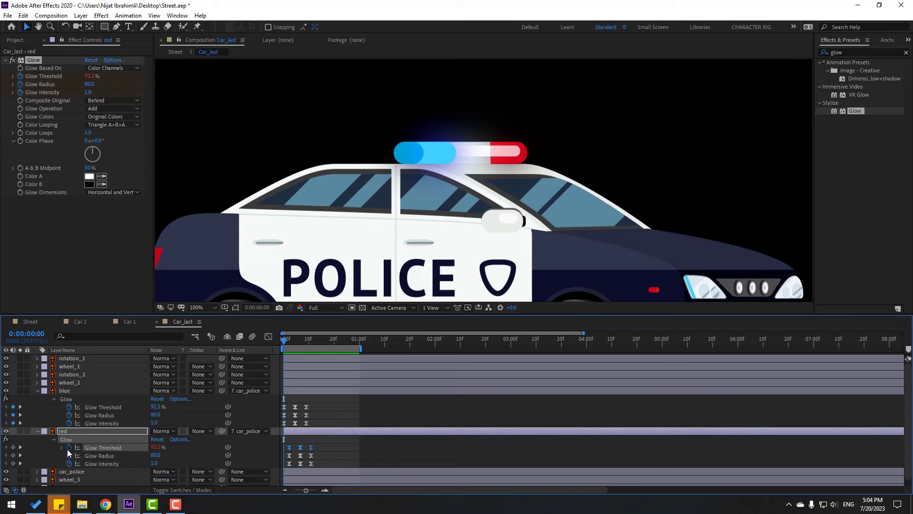
click(186, 455)
mouse_move(266, 398)
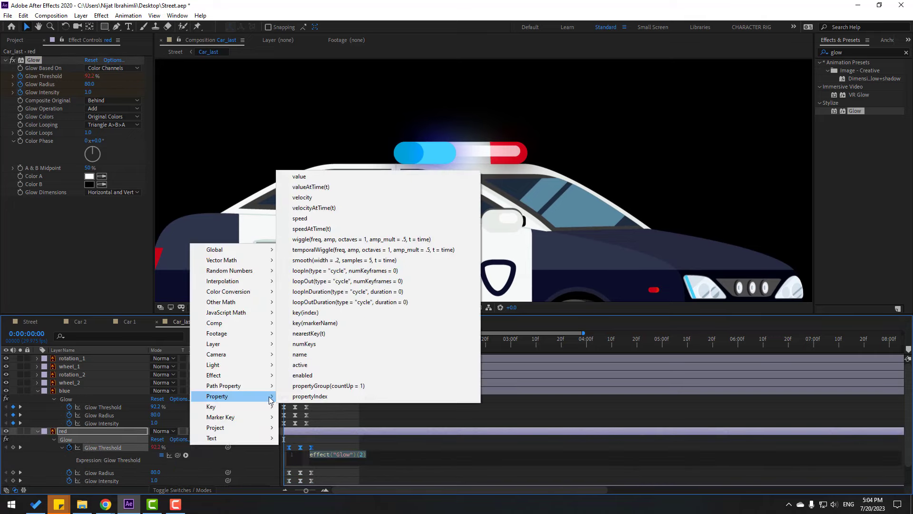
click(333, 310)
click(345, 451)
Add the expression loopOutDuration(type = "cycle", duration = 0) to the red layer's Glow Radius.
scroll(355, 461, down, 2)
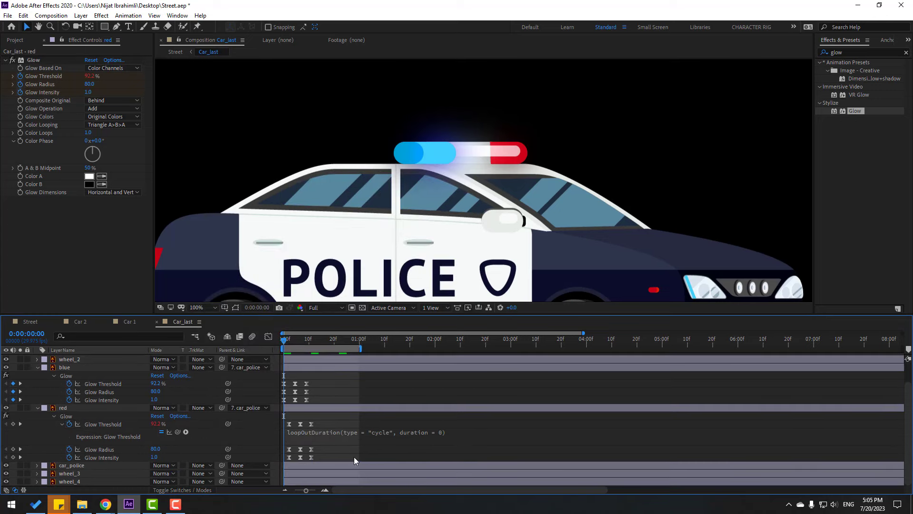
alt+click(69, 449)
click(186, 457)
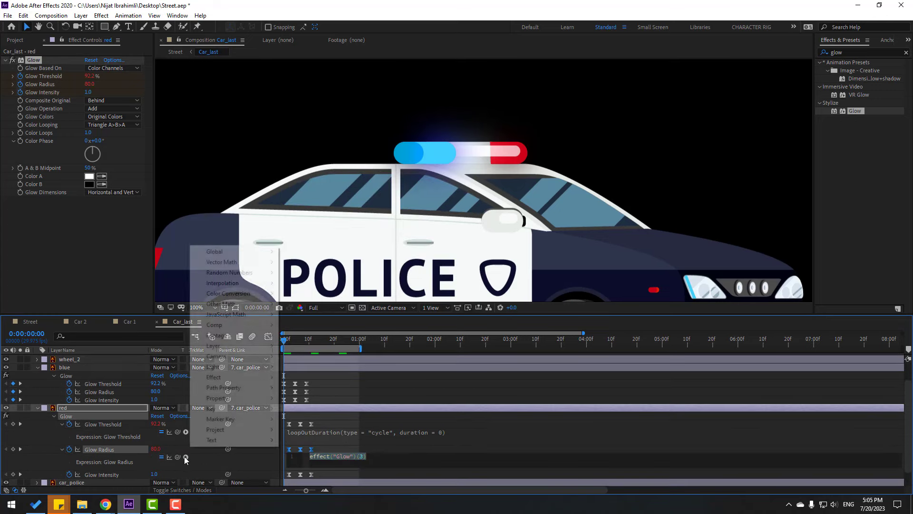
mouse_move(238, 397)
click(333, 304)
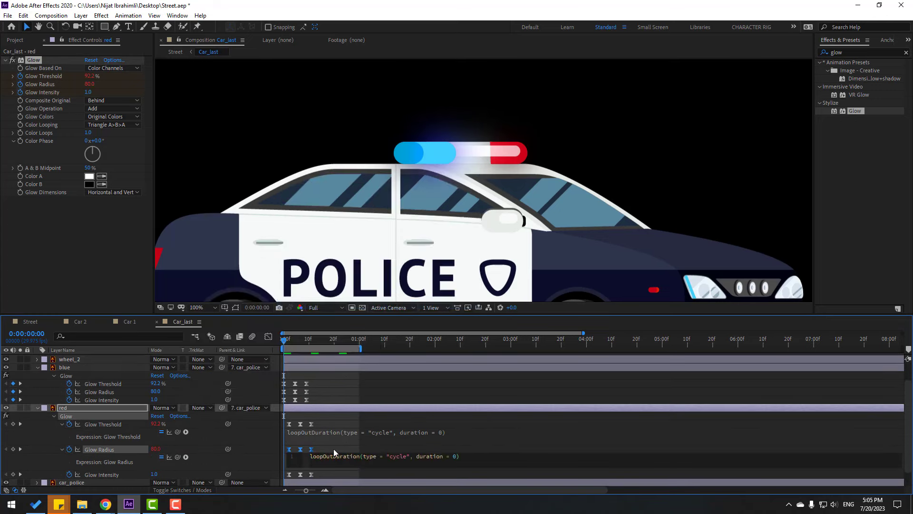
click(336, 454)
Add the loopOutDuration cycle expression to the red layer's Glow Intensity and collapse the layer.
scroll(207, 465, down, 2)
alt+click(70, 457)
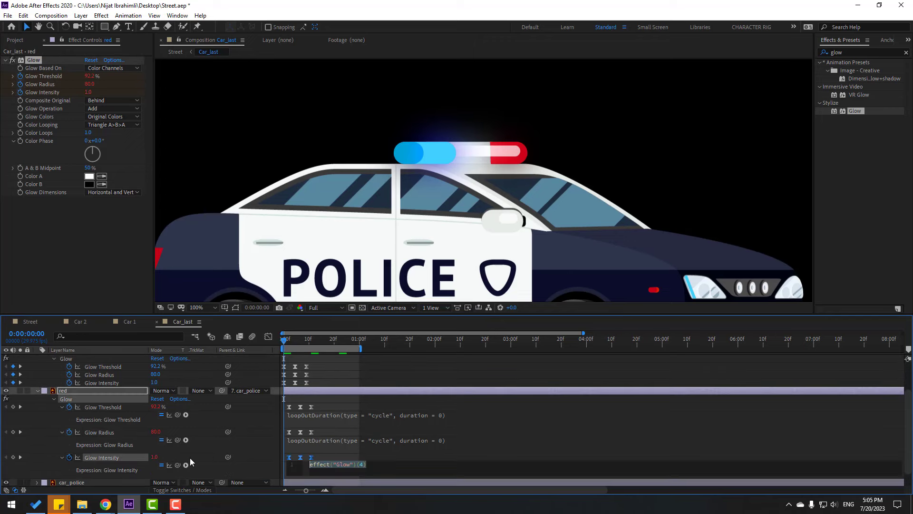
click(186, 465)
mouse_move(238, 406)
click(343, 312)
click(344, 462)
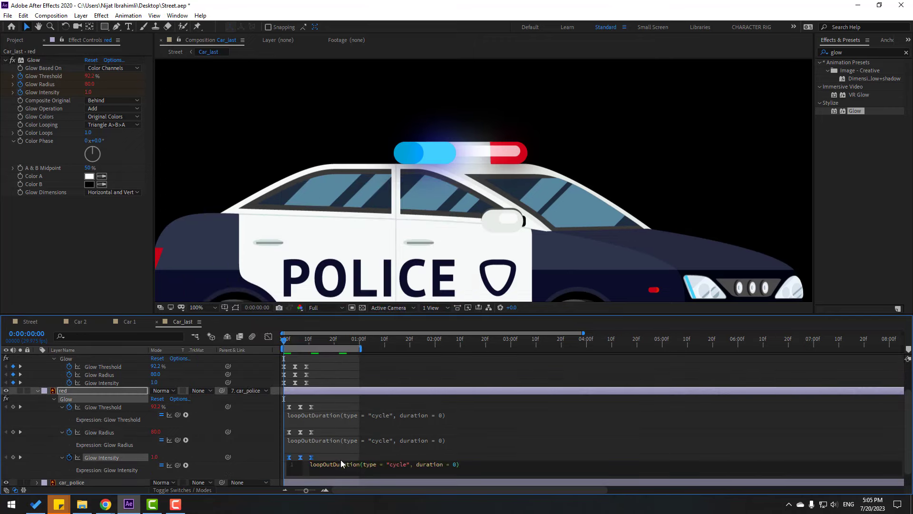
click(38, 392)
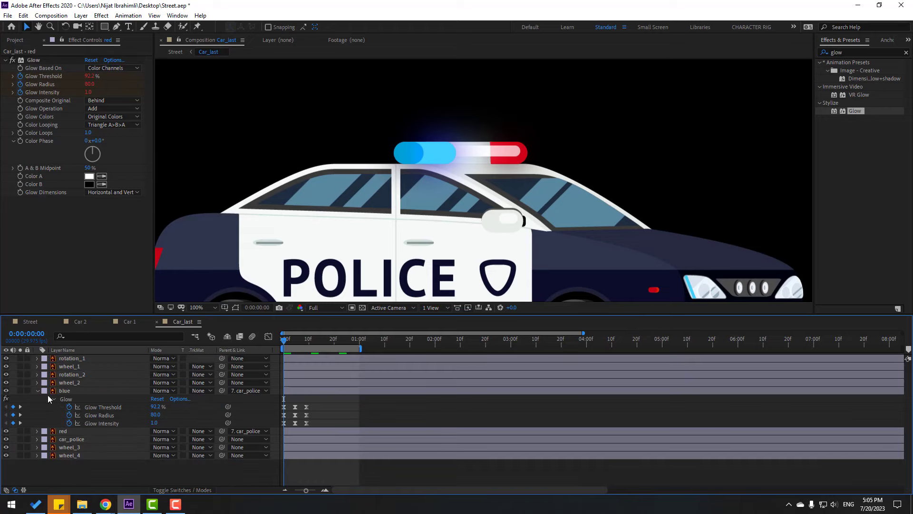
Add the expression loopOutDuration(type = "cycle", duration = 0) to the blue layer's Glow Threshold and Glow Radius.
alt+click(69, 408)
click(186, 414)
mouse_move(256, 355)
click(398, 262)
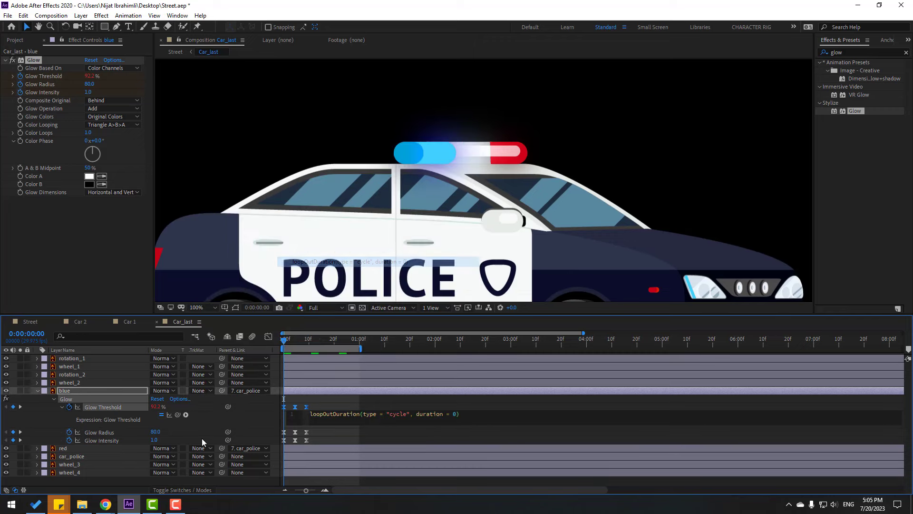
alt+click(69, 432)
click(186, 441)
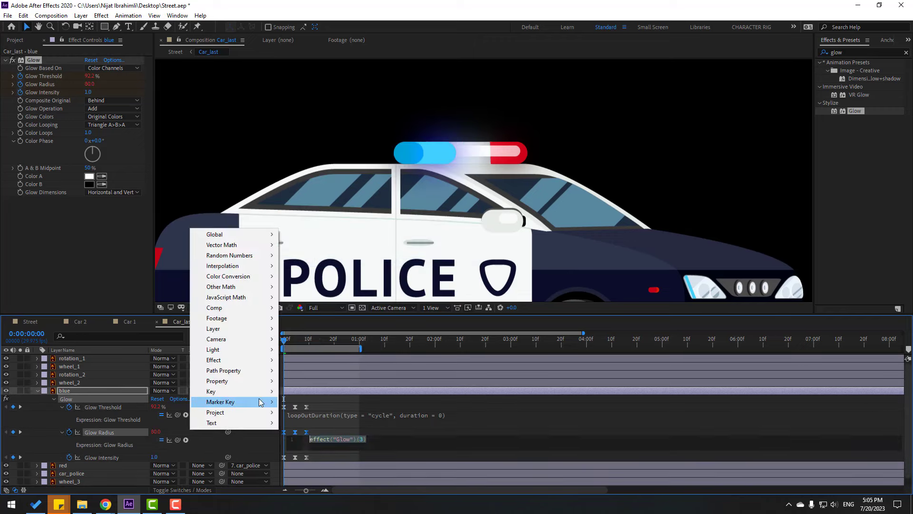
mouse_move(217, 381)
click(343, 287)
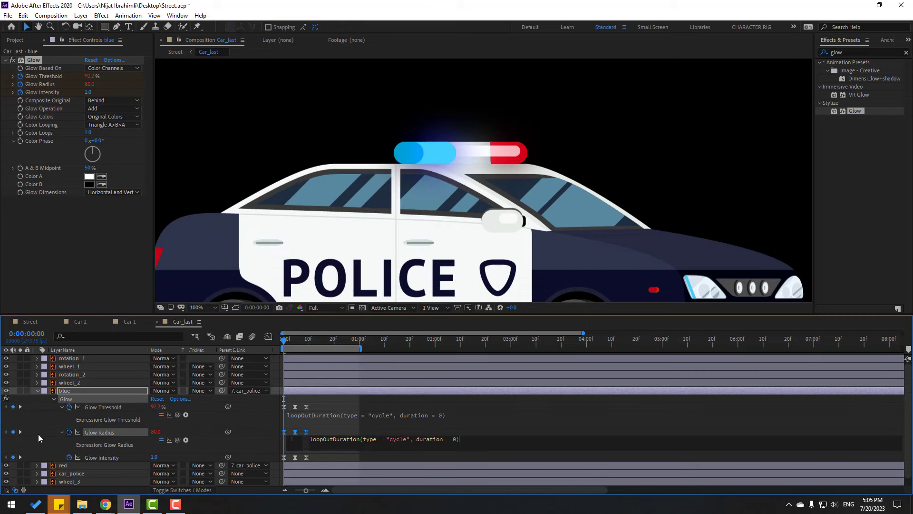
Add the loopOutDuration cycle expression to the blue layer's Glow Intensity and collapse the layer.
alt+click(69, 458)
click(186, 465)
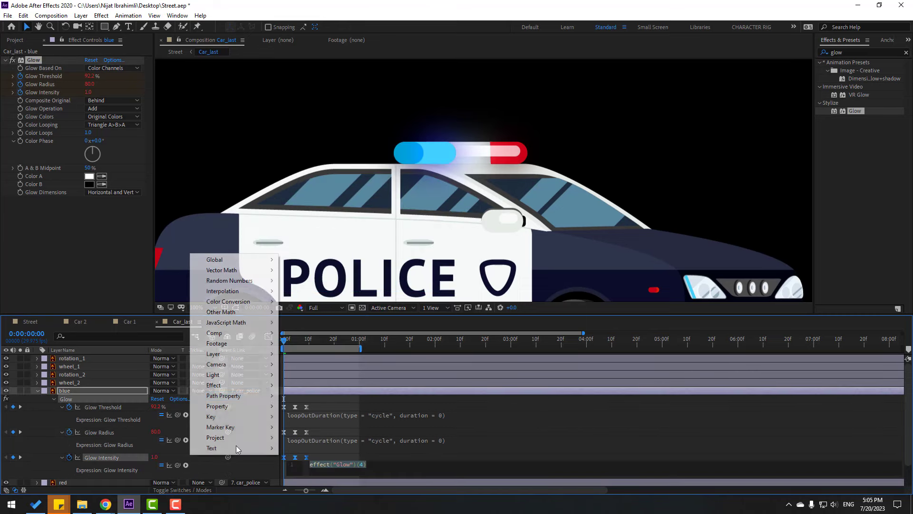
mouse_move(217, 406)
click(342, 312)
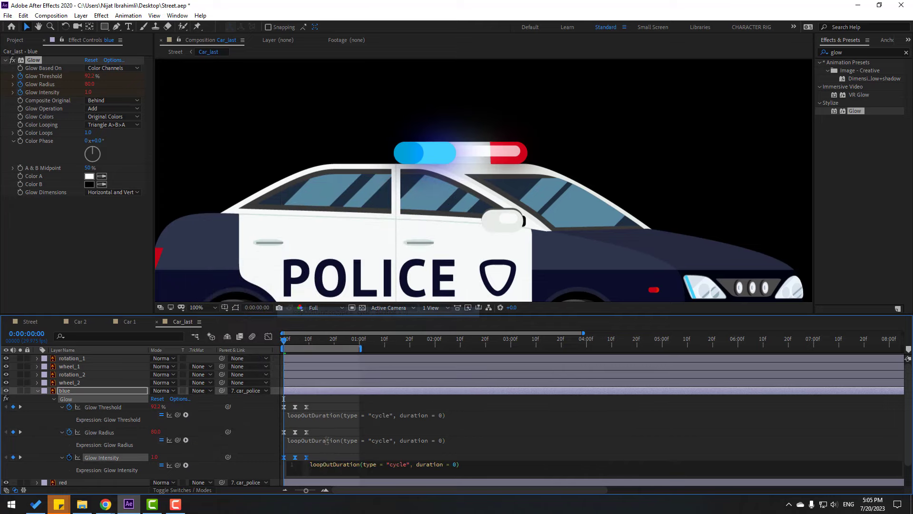
click(54, 425)
click(37, 391)
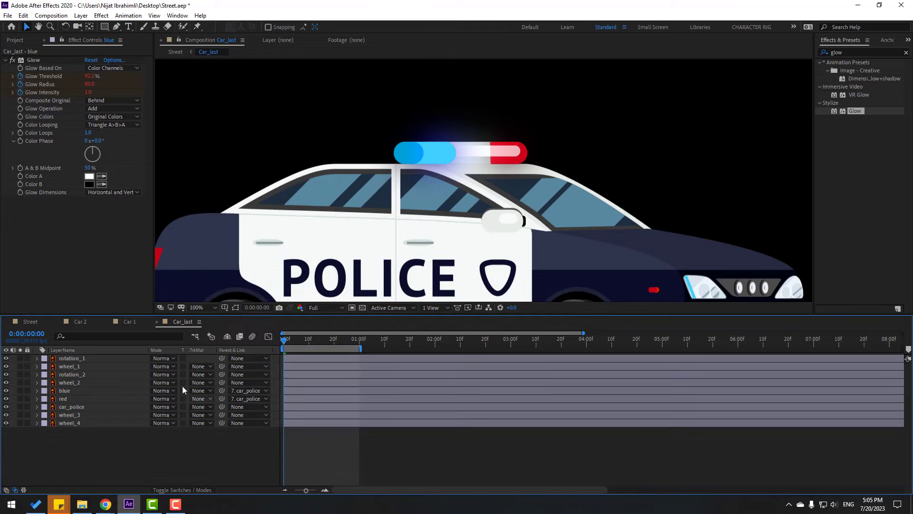
Extend the Car_last work area to about 8 seconds and preview the flashing siren lights.
key(minus)
drag(323, 348, 583, 349)
key(space)
scroll(372, 240, down, 2)
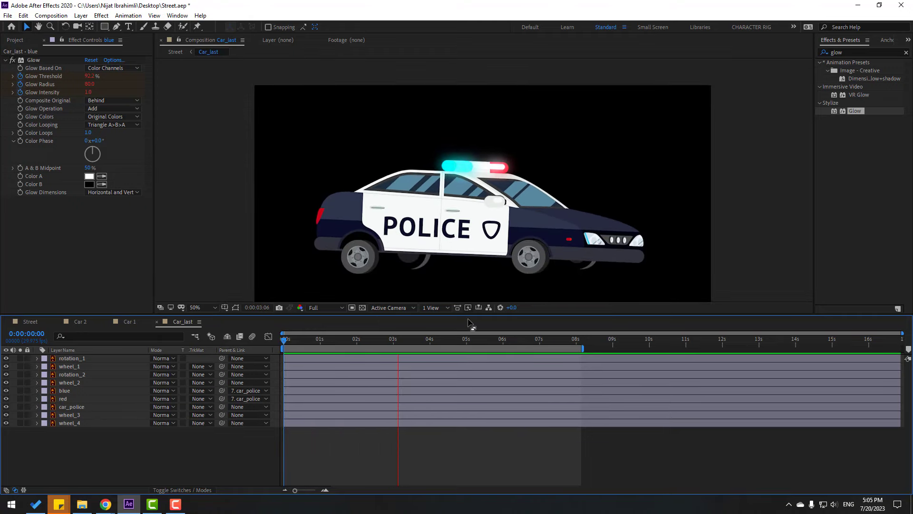
Preview the Street composition with the flashing police car and set the current time to 0:00:05:00.
click(30, 321)
key(space)
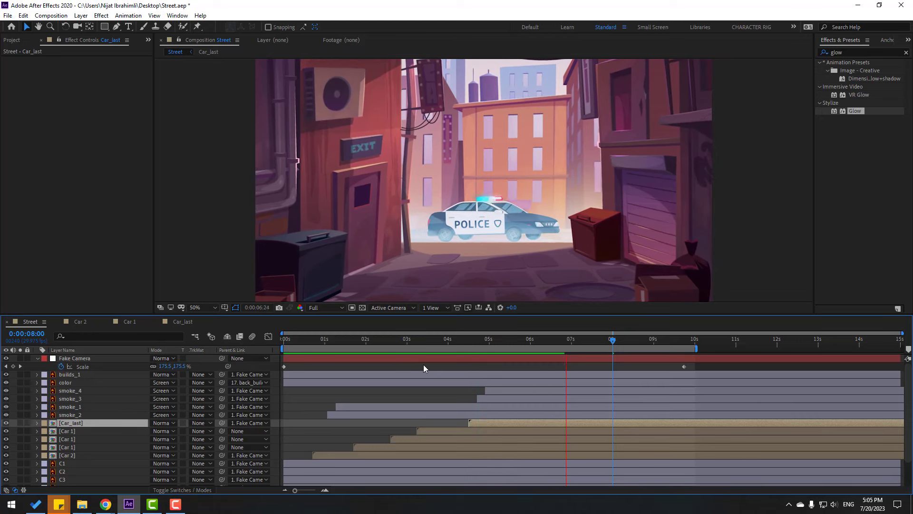
click(523, 342)
key(alt+shift+j)
text(500)
key(Return)
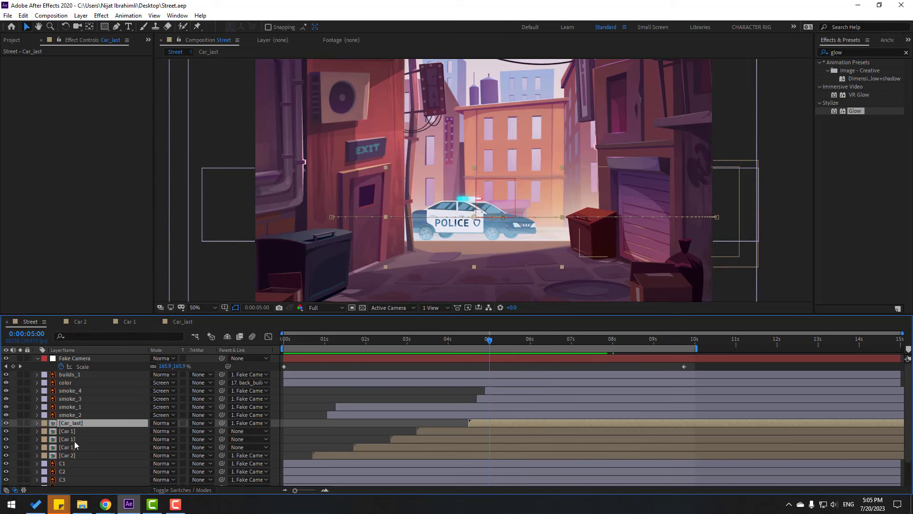
Select the five car layers from Car 2 to Car_last and show the layer switches.
click(73, 457)
shift+click(75, 425)
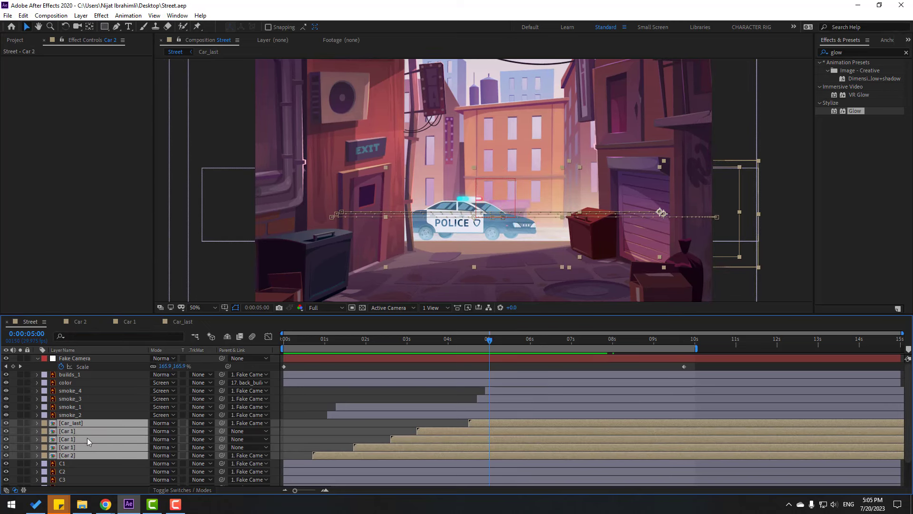
click(167, 491)
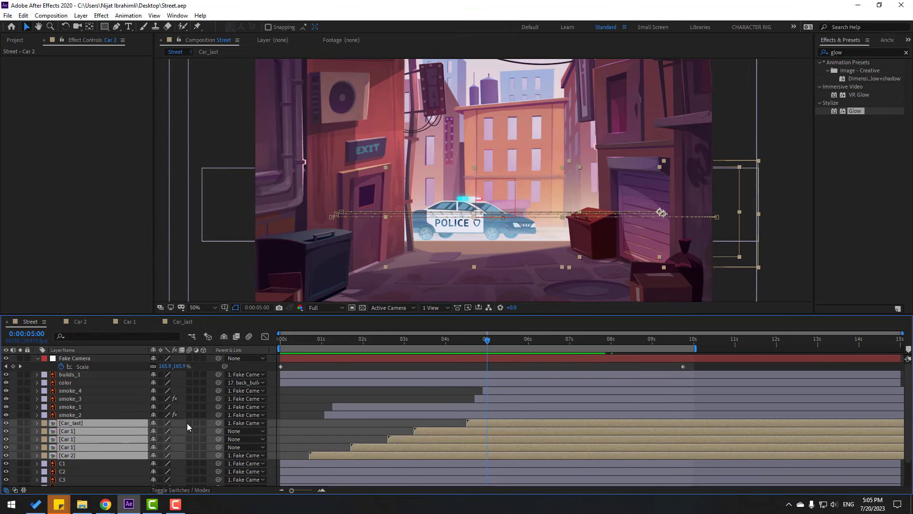